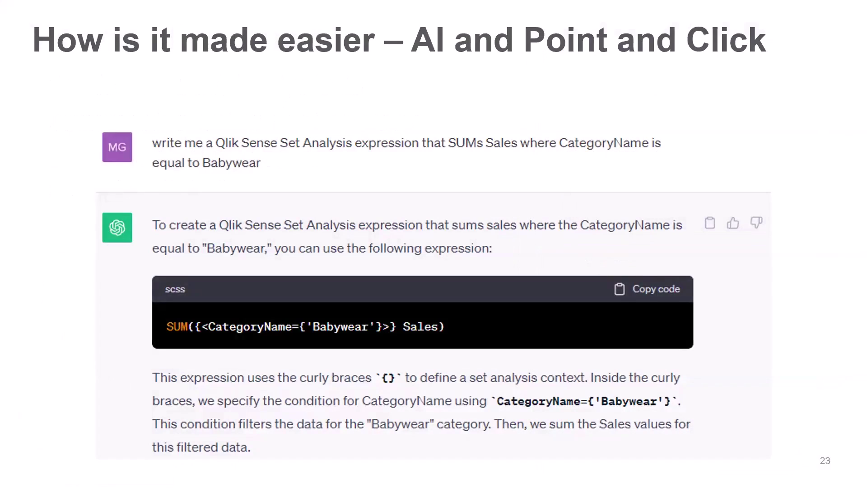
Advance the slide show to the Demo slide and exit the presentation view
key(Right)
key(Right)
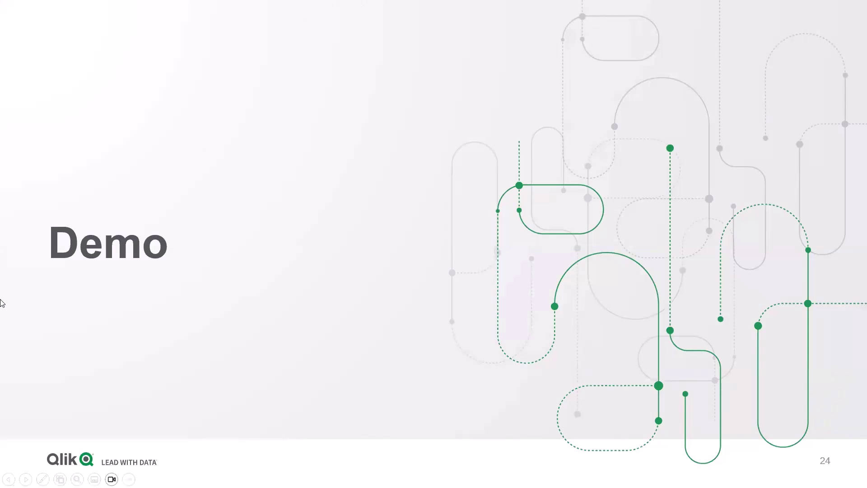
key(Escape)
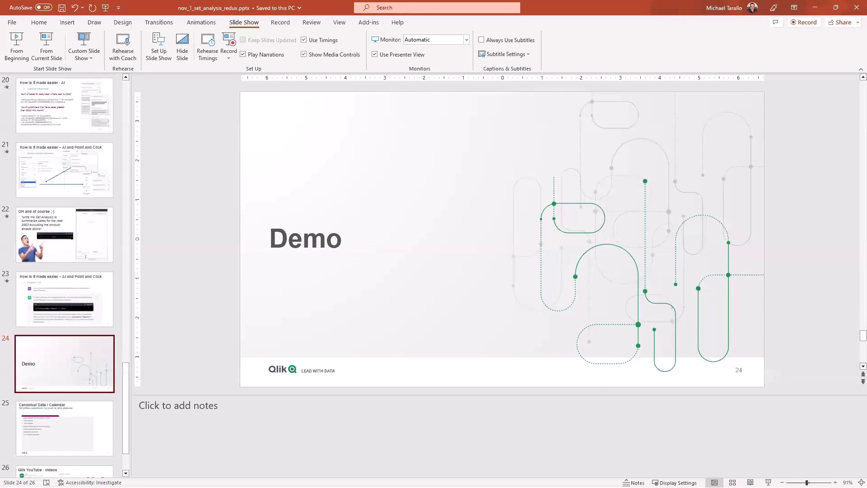
Switch to the Set Analysis - Redux app in the browser and reload its disconnected page
key(alt+Tab)
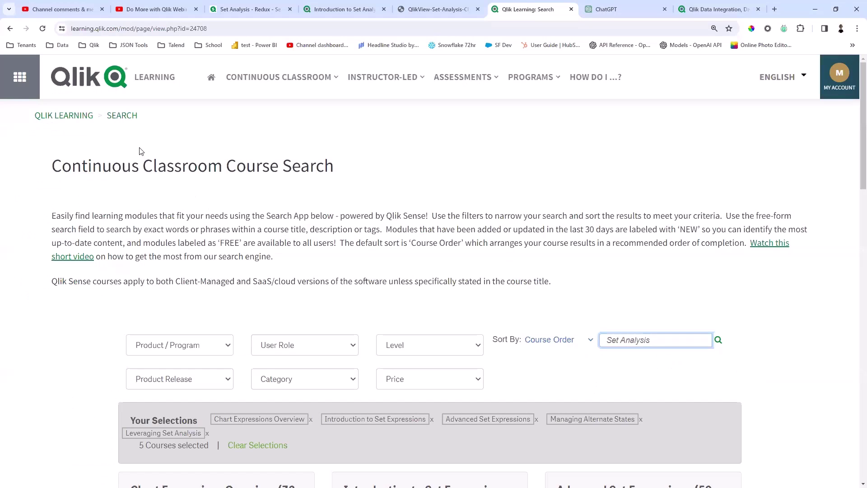
click(256, 11)
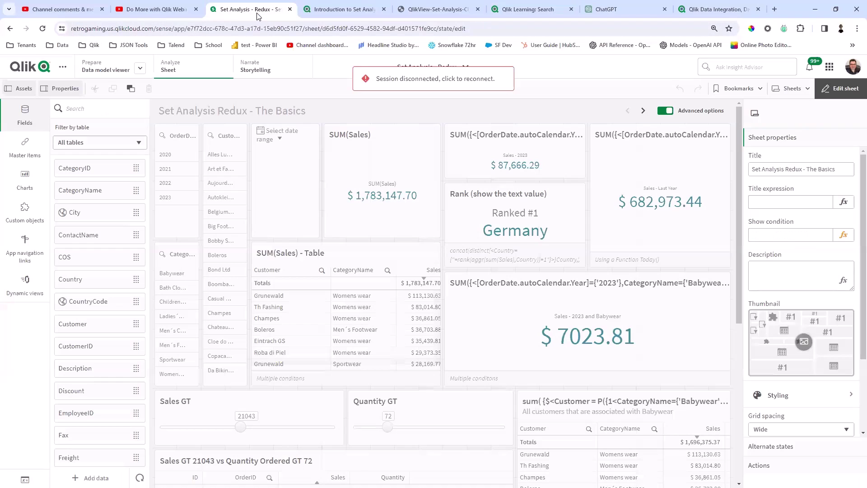
click(43, 29)
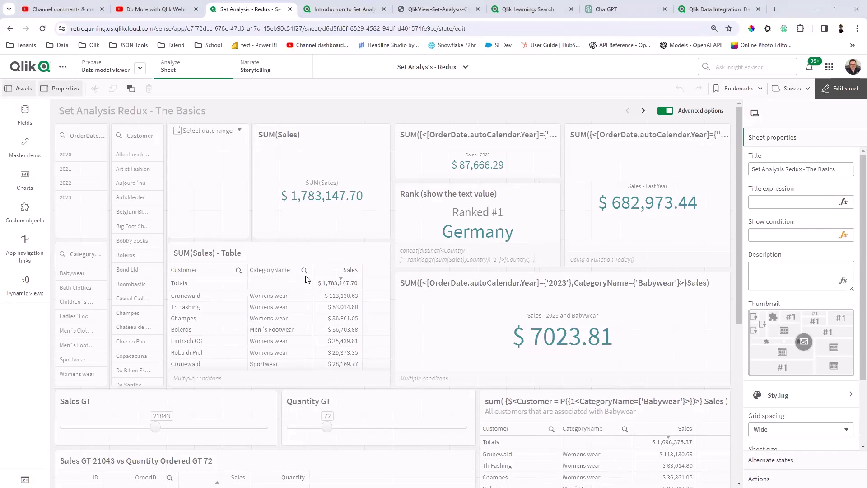
Open the empty sheet "My new sheet (1)" in the app
click(790, 88)
click(569, 306)
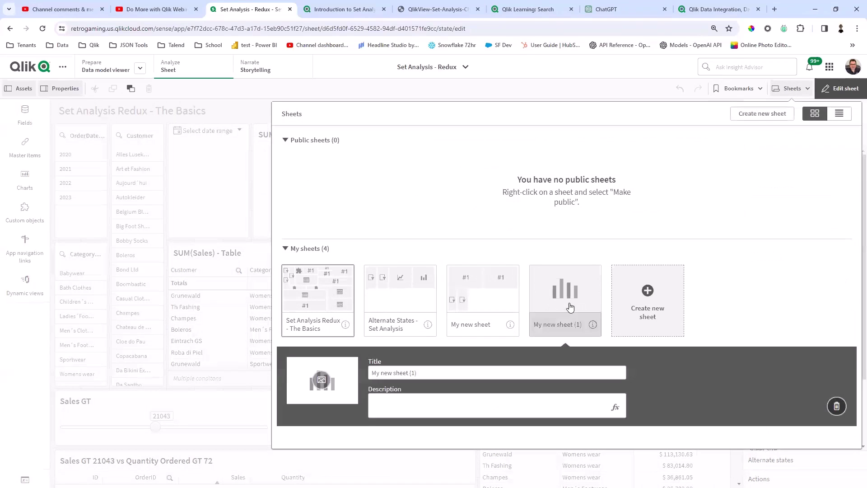
click(569, 306)
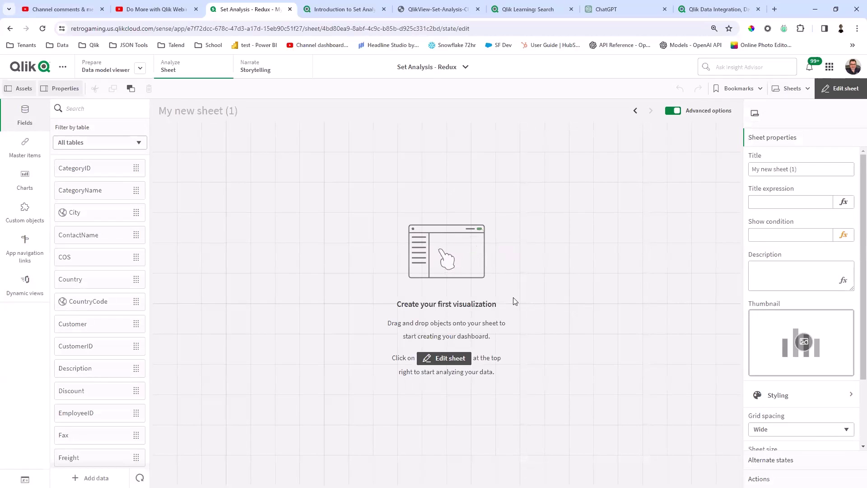
Add a KPI chart to the empty sheet
click(33, 188)
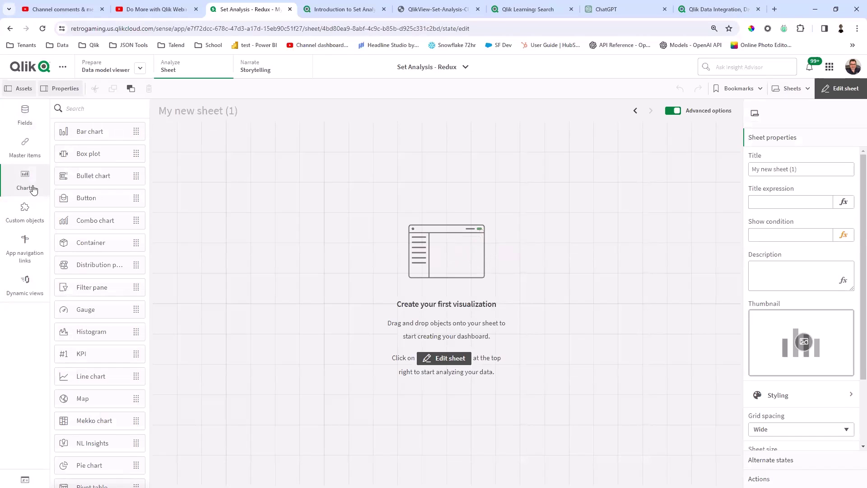
scroll(68, 209, down, 2)
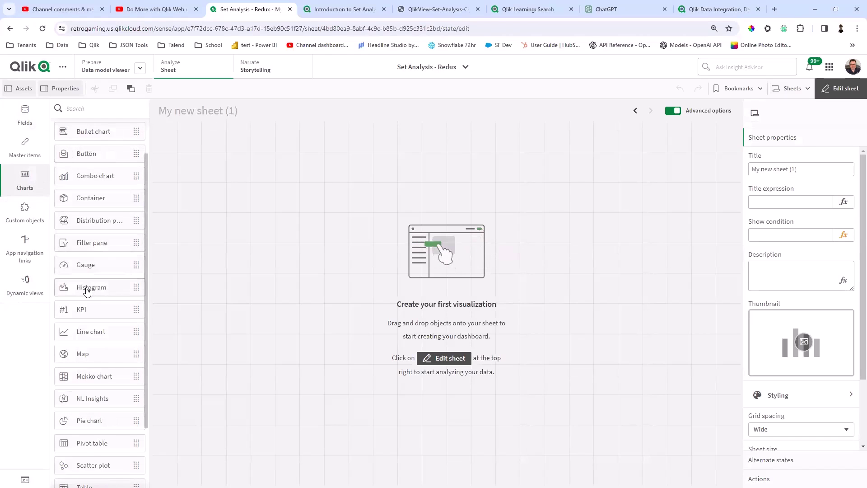
drag(86, 307, 259, 200)
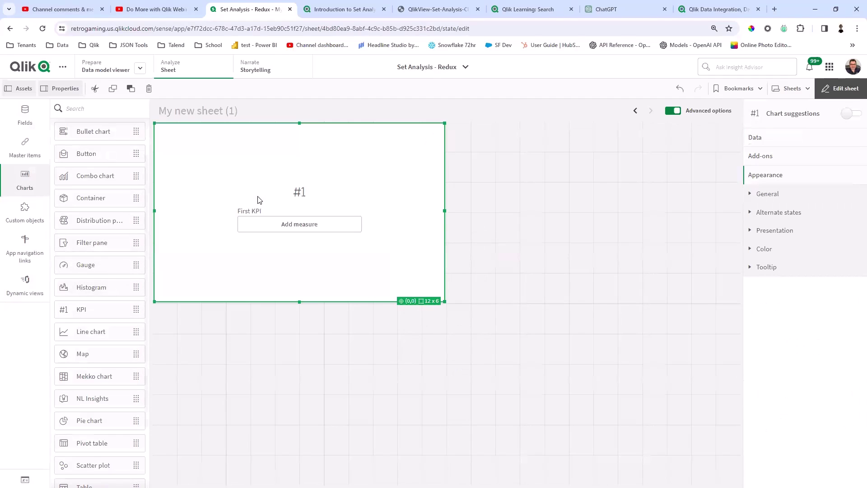
Give the KPI the measure expression SUM(Sales) and shrink the chart to 7 x 3 grid cells
click(344, 226)
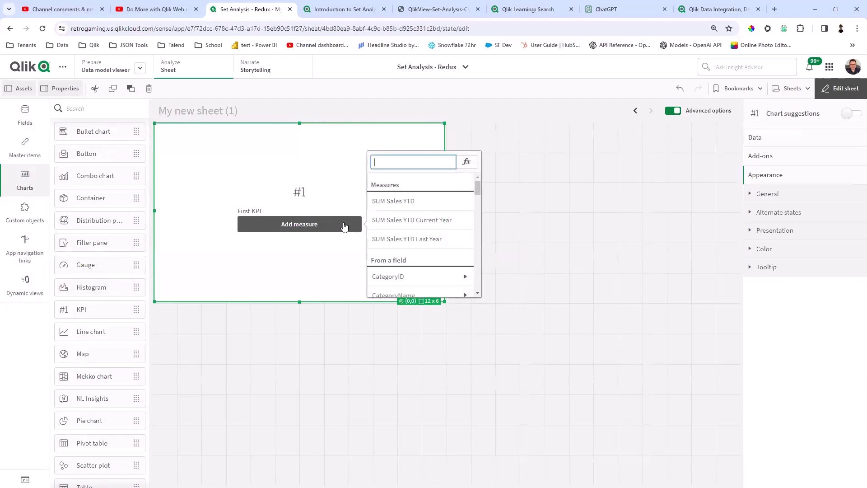
click(467, 162)
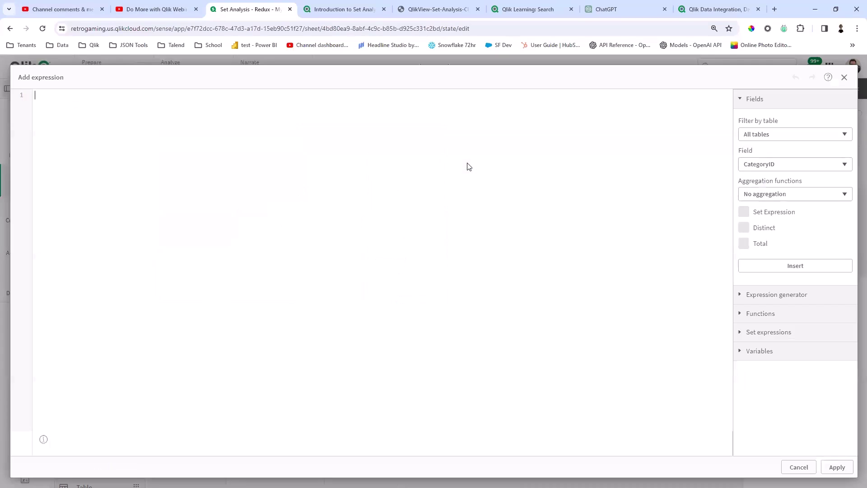
text(SUM(Sales))
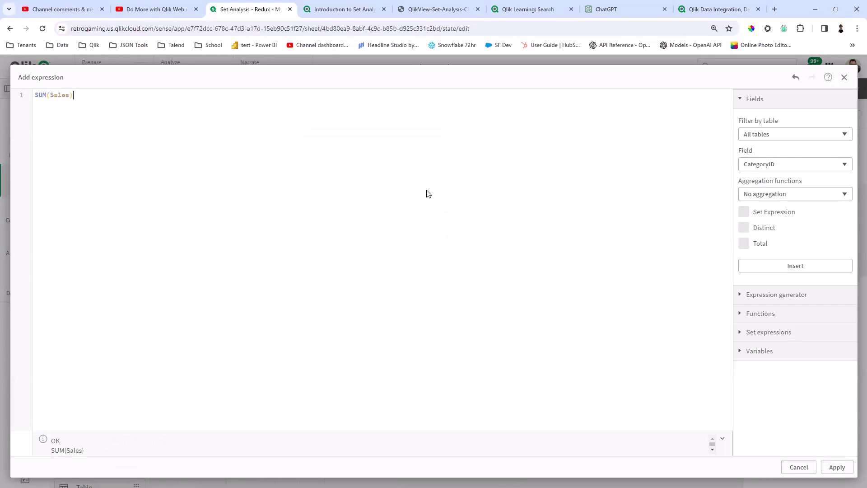
click(836, 467)
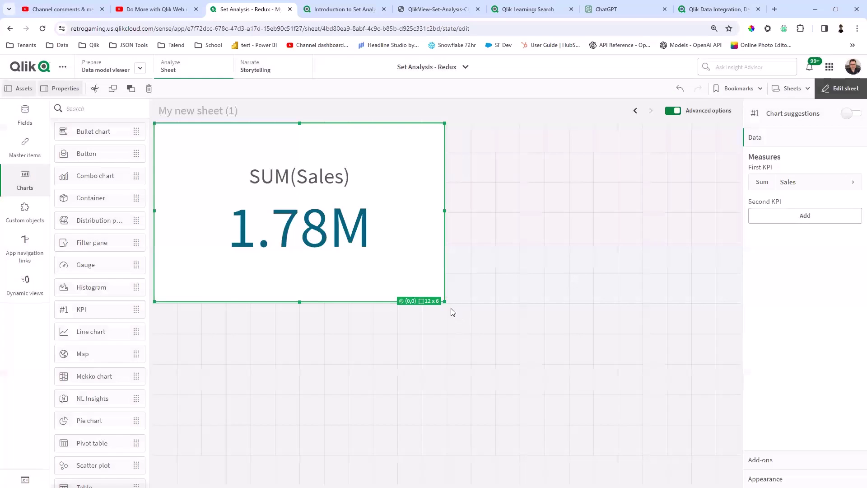
drag(446, 304, 329, 207)
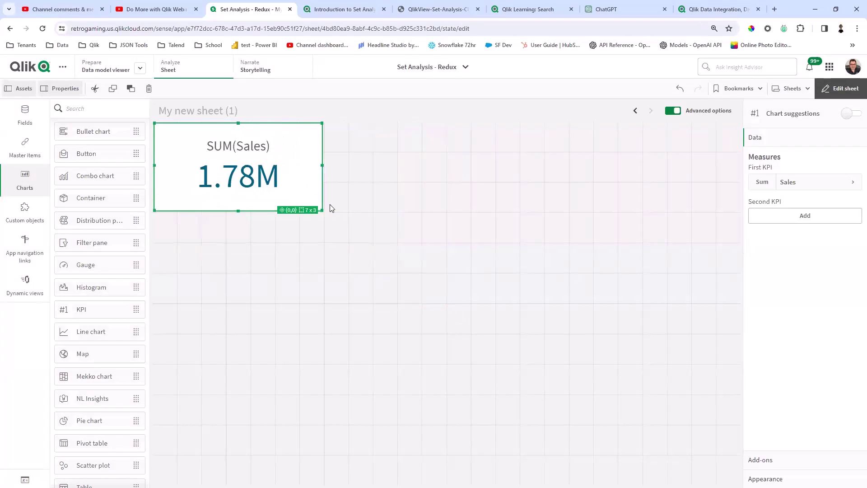
Paste a copy of the SUM(Sales) KPI directly beside the original and size it to 7 x 3 grid cells
click(337, 182)
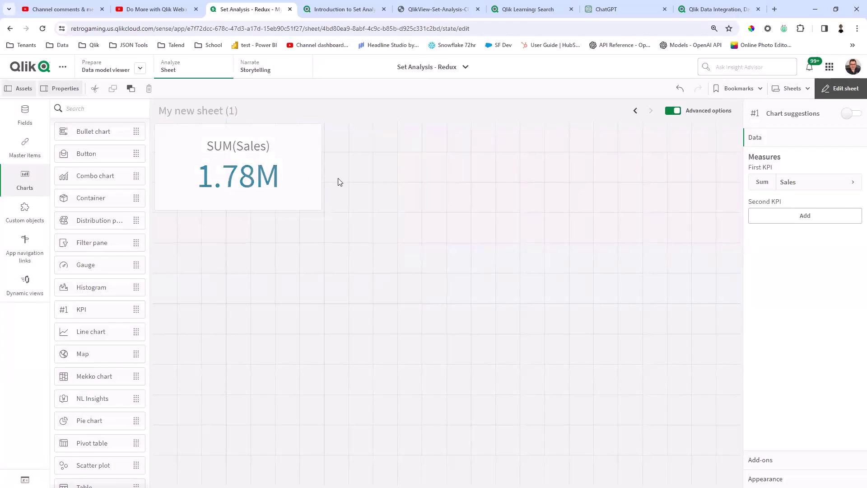
key(ctrl+v)
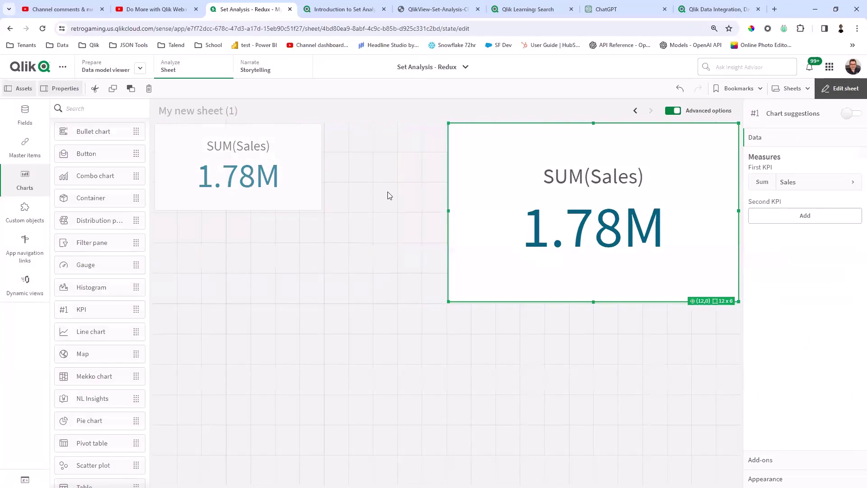
click(445, 168)
click(441, 166)
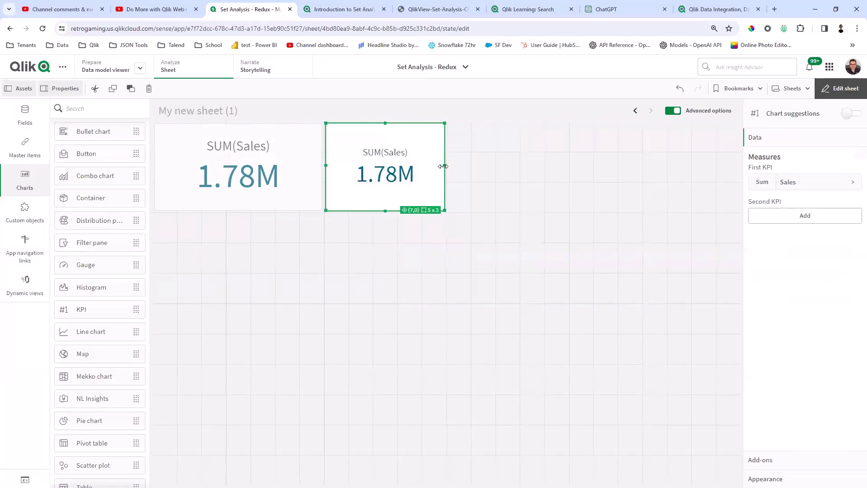
drag(445, 165, 502, 168)
Edit the copied KPI's measure expression to read SUM({<Year={'2023'}>}Sales)
click(786, 183)
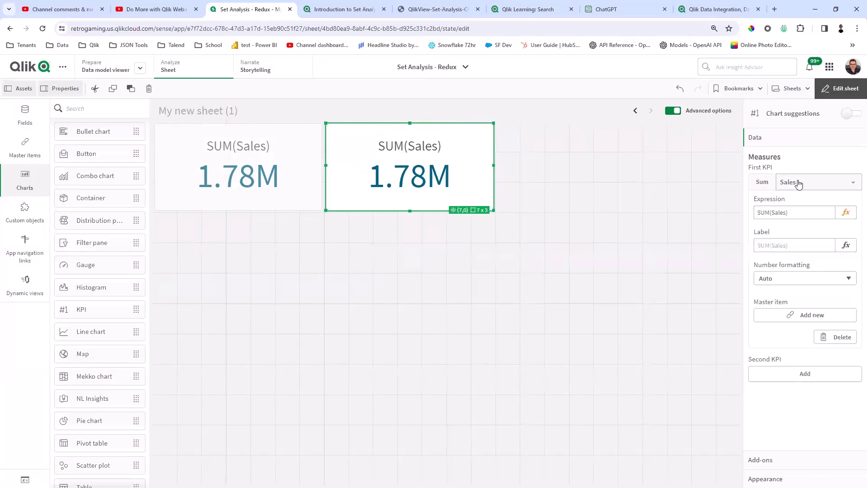
click(846, 213)
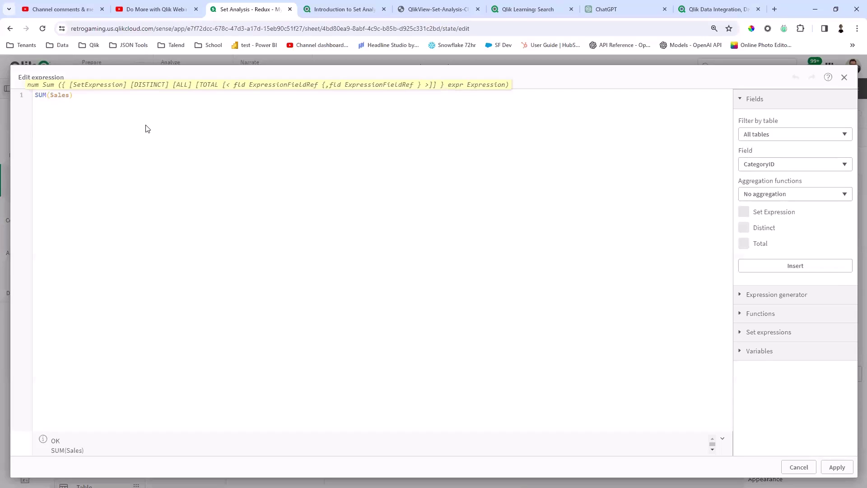
text({})
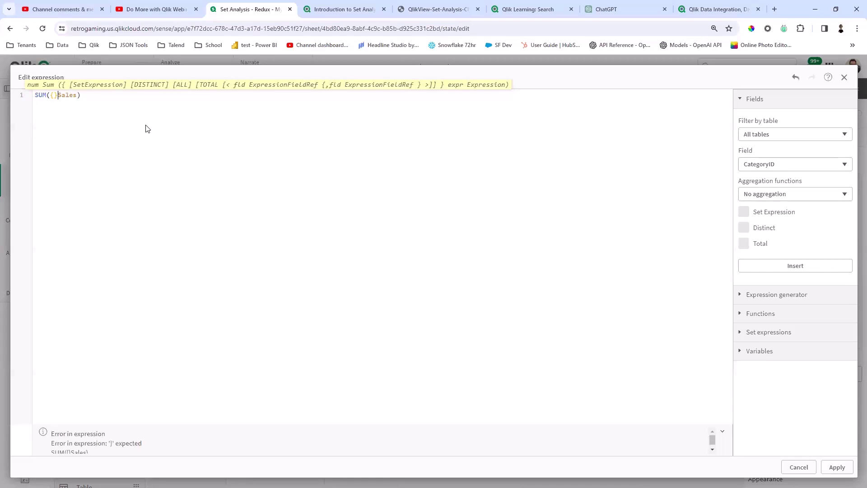
text(<Year={'2023'}>)
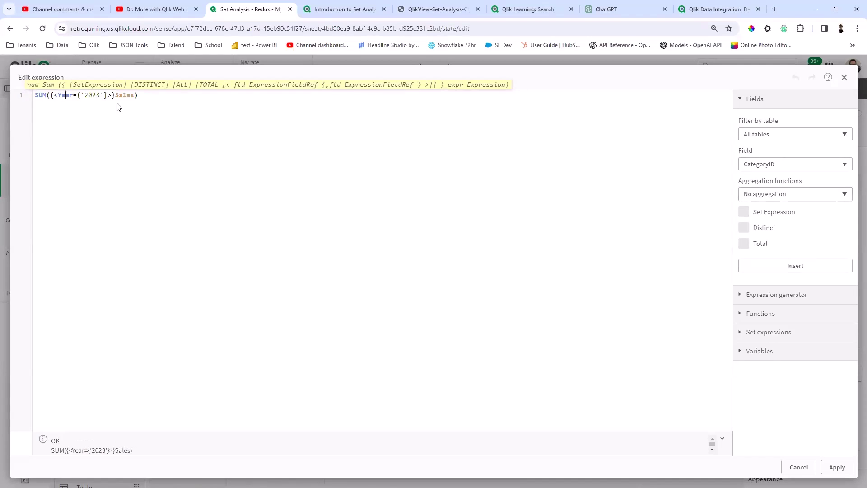
Replace Year in the set expression with the field OrderDate.autoCalendar.Year and apply the expression
key(Delete)
key(Delete)
key(Delete)
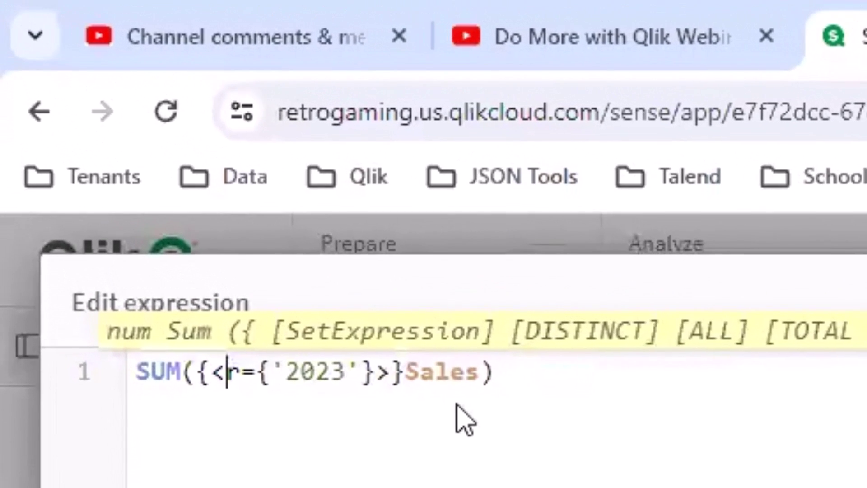
key(Delete)
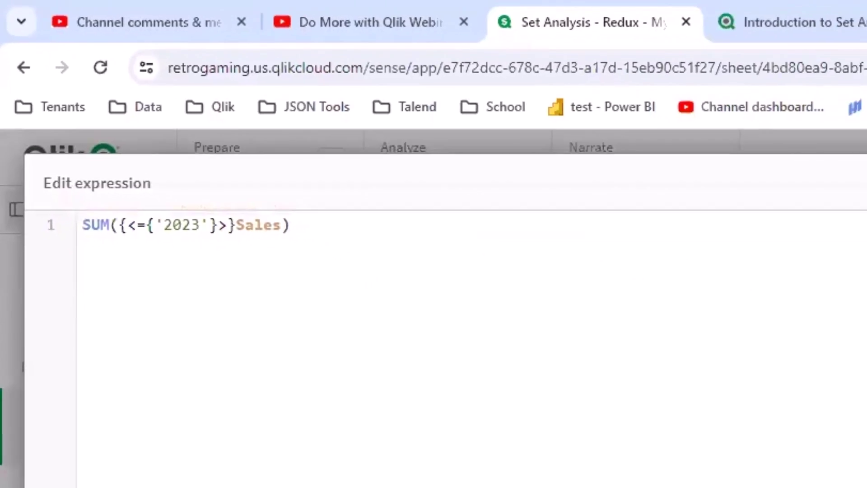
click(783, 165)
scroll(792, 221, down, 4)
scroll(809, 247, down, 2)
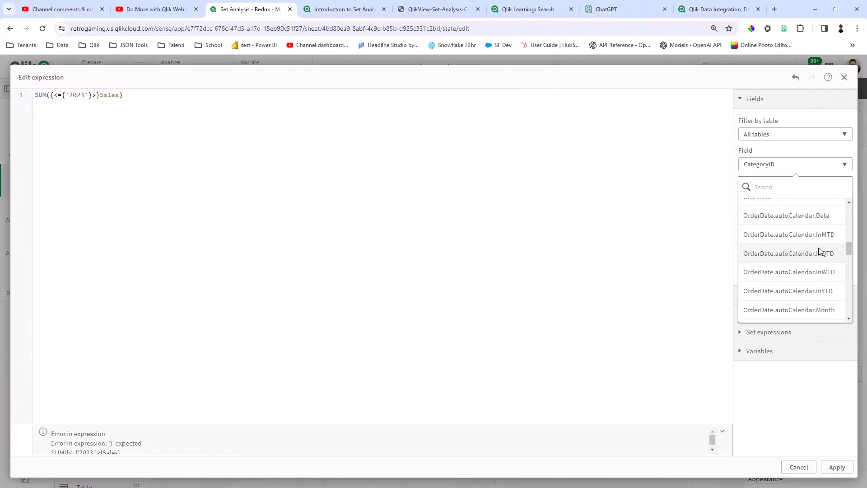
scroll(829, 278, down, 4)
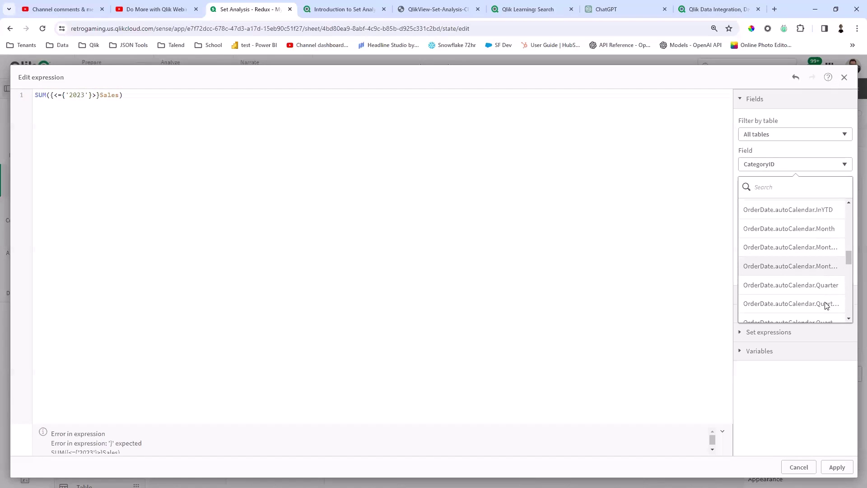
scroll(826, 306, down, 3)
click(825, 290)
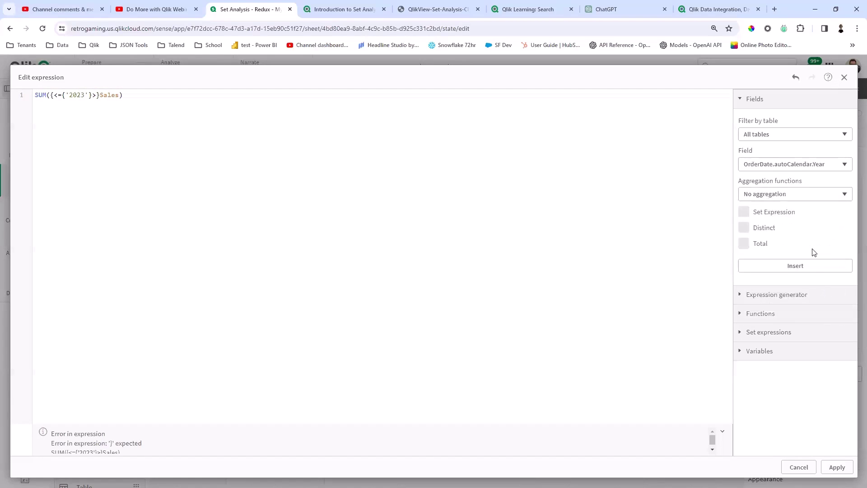
click(812, 263)
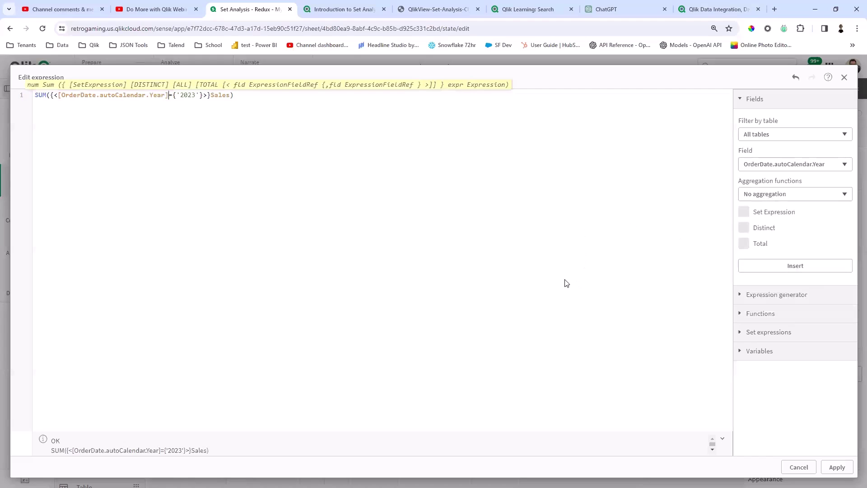
click(834, 467)
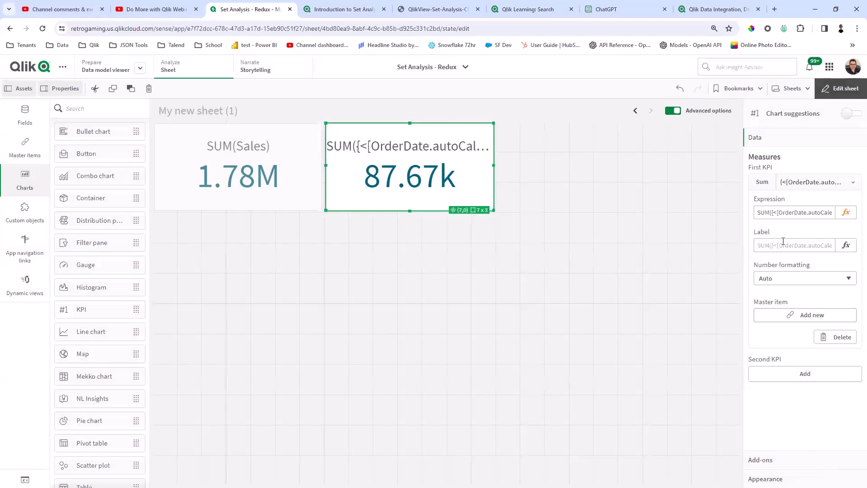
Label the copied KPI's measure "Sales for 2023"
click(792, 246)
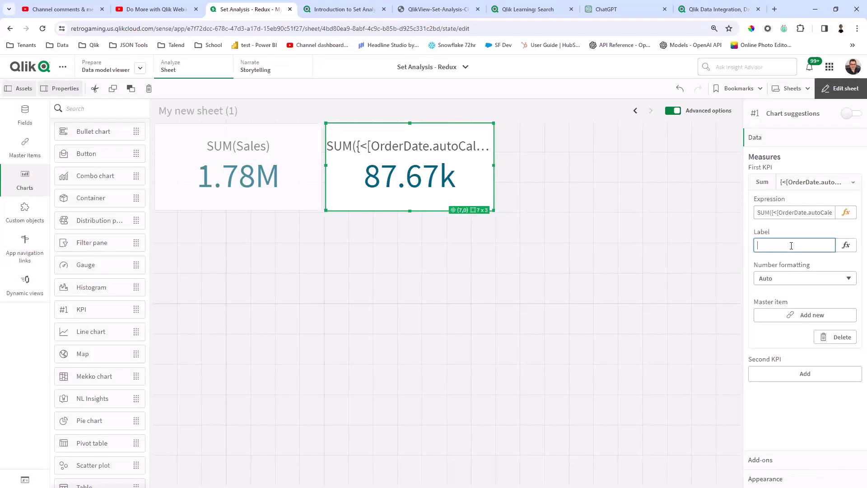
text(Sales for 2023)
key(Return)
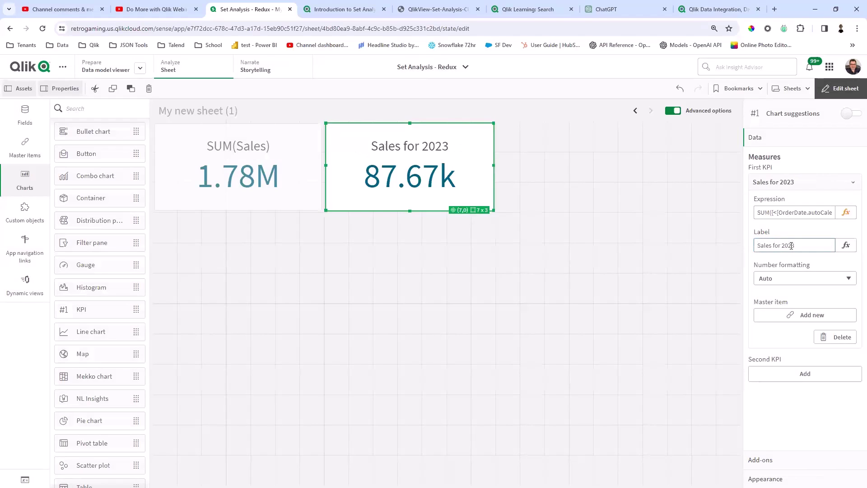
Replace the "Sales for 2023" measure's entire expression with Sum(Sales) and apply it
click(846, 212)
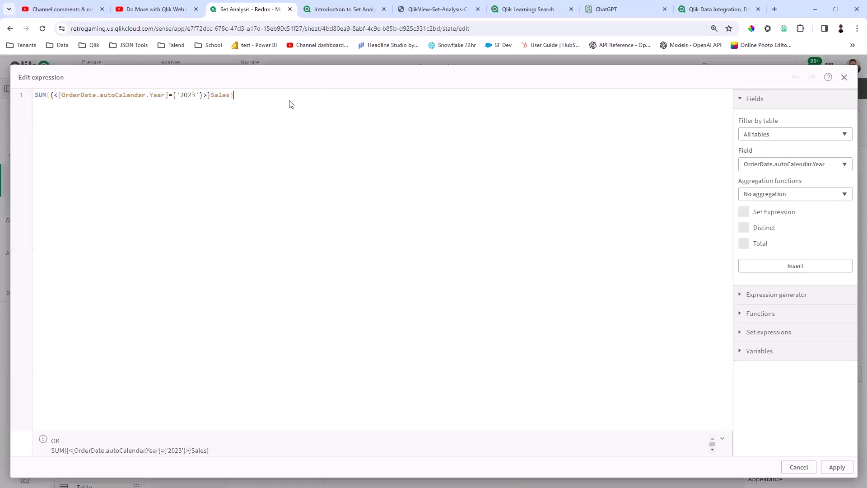
key(ctrl+a)
key(Delete)
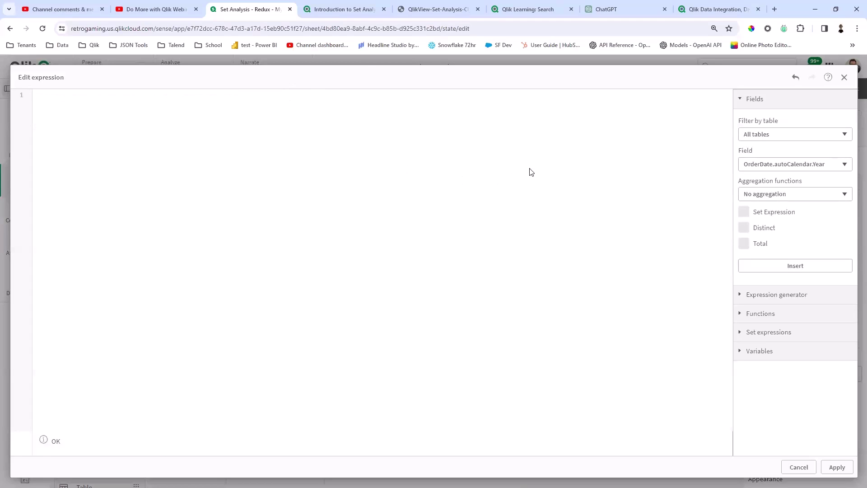
text(Sum(Sales)
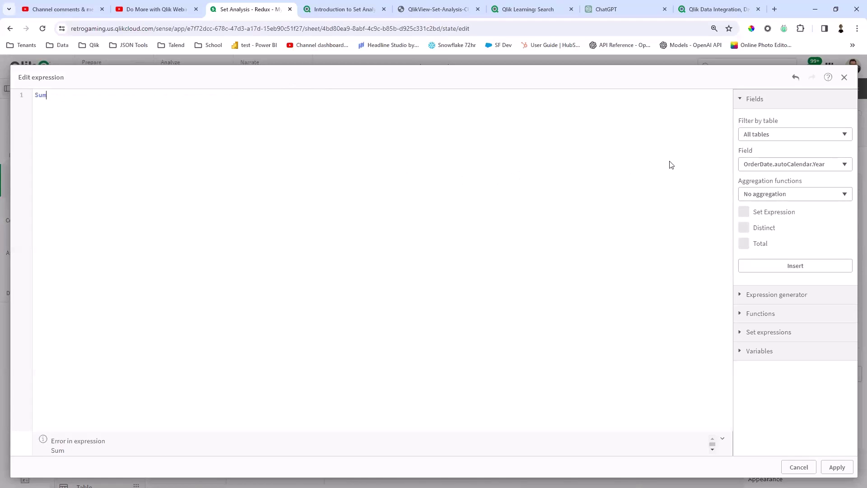
text())
click(837, 467)
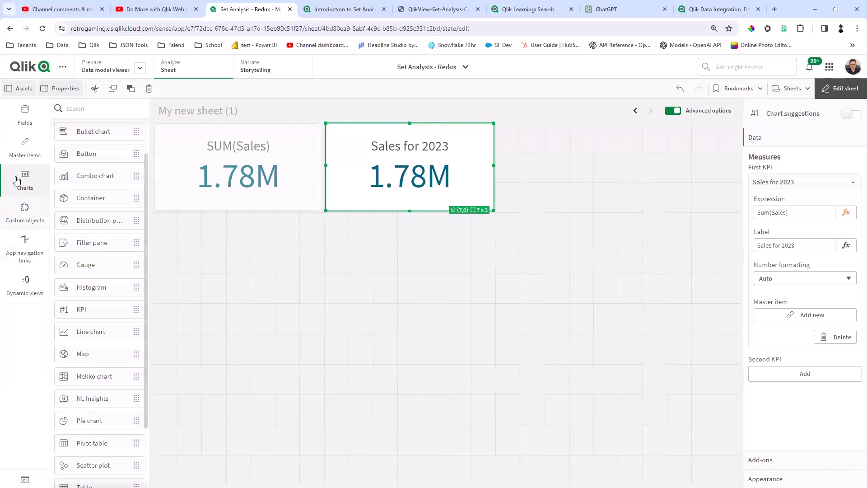
Add a listbox for the OrderDate Year field beneath the SUM(Sales) KPI, matching the KPI's width, and select 2023 in it
click(24, 115)
scroll(82, 294, down, 10)
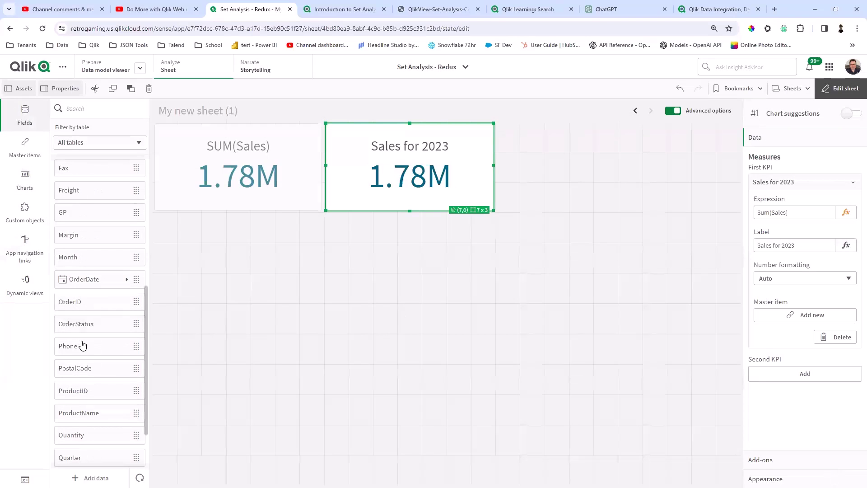
click(82, 208)
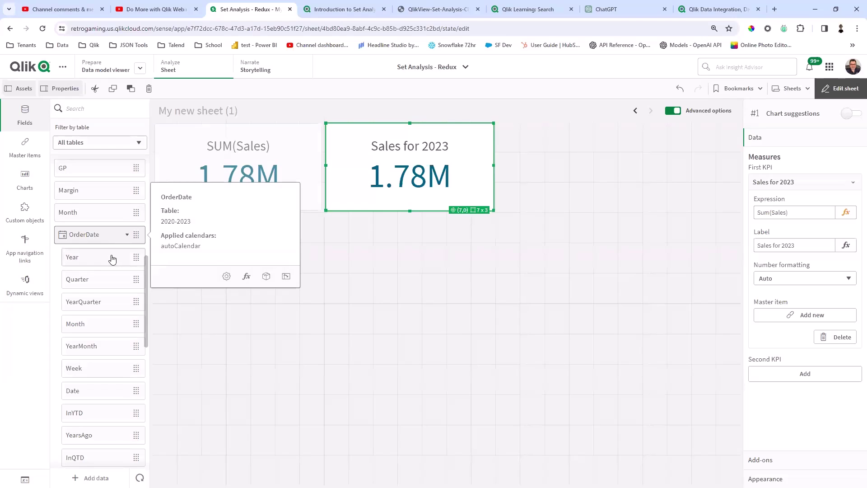
drag(113, 259, 229, 259)
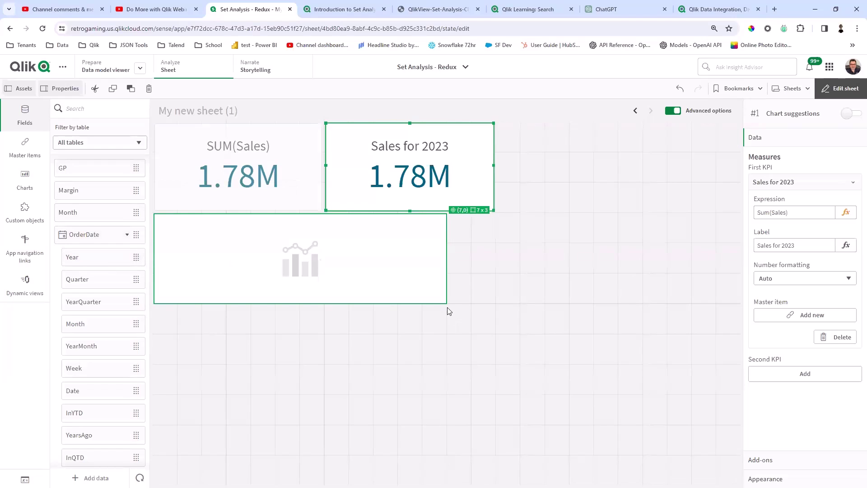
drag(447, 304, 316, 345)
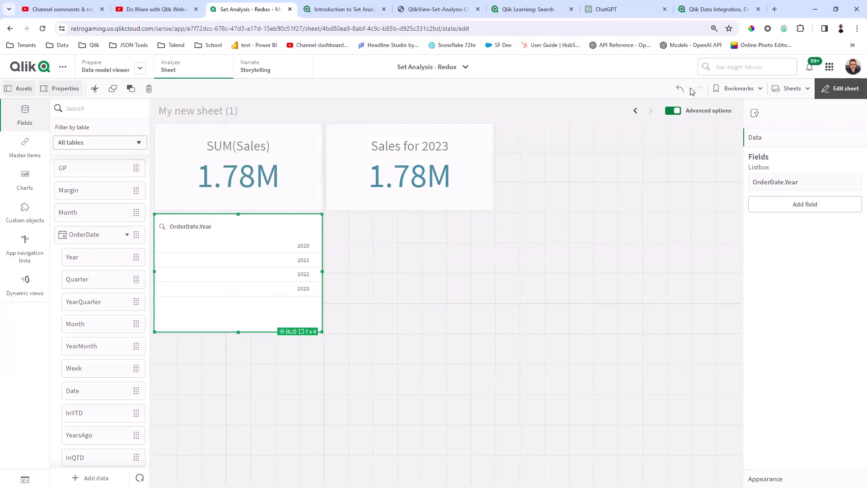
click(849, 91)
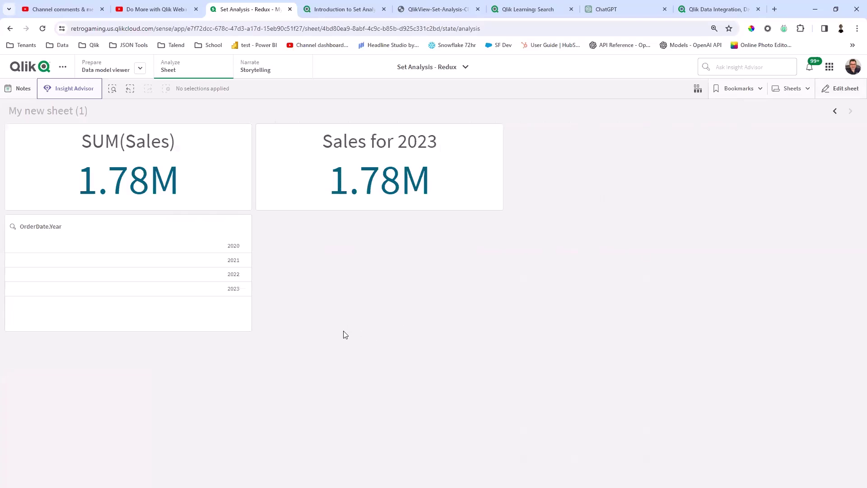
click(244, 290)
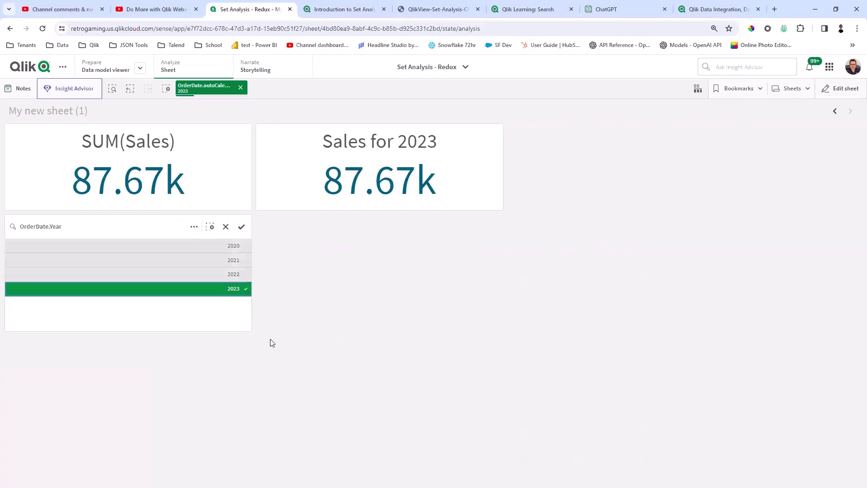
Insert a set expression from the current selections before Sum(Sales) in the "Sales for 2023" KPI's measure and apply it
click(836, 92)
click(459, 193)
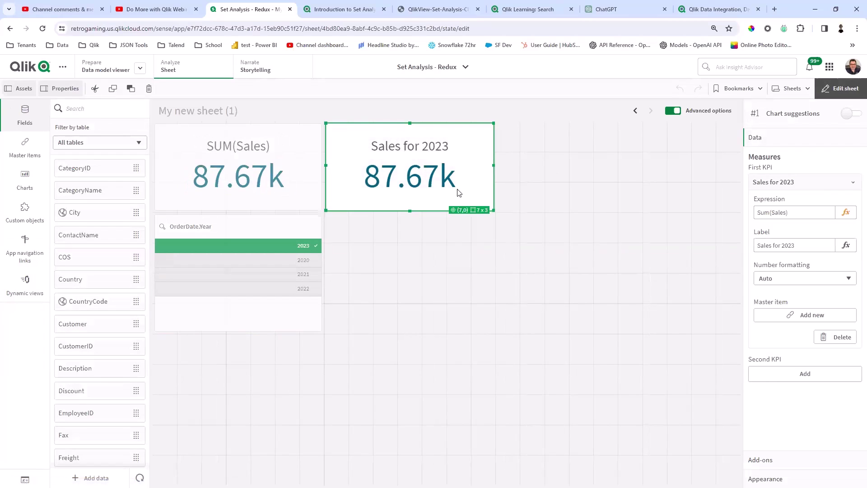
click(846, 214)
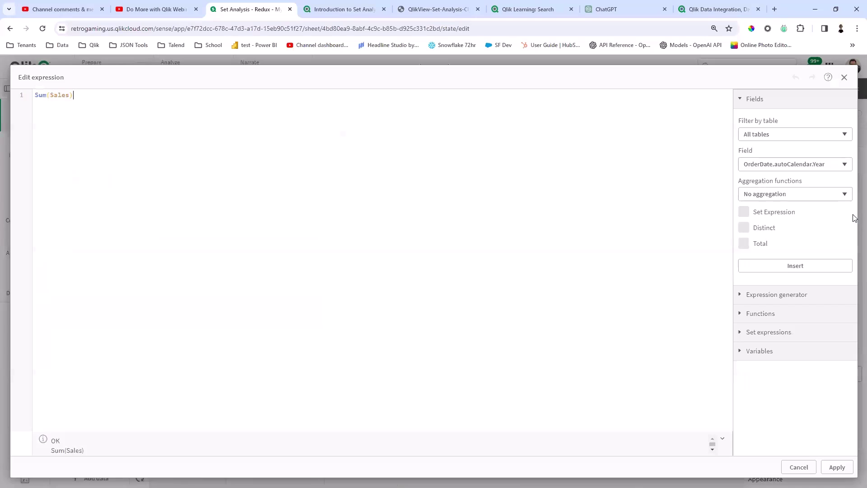
click(36, 93)
click(757, 334)
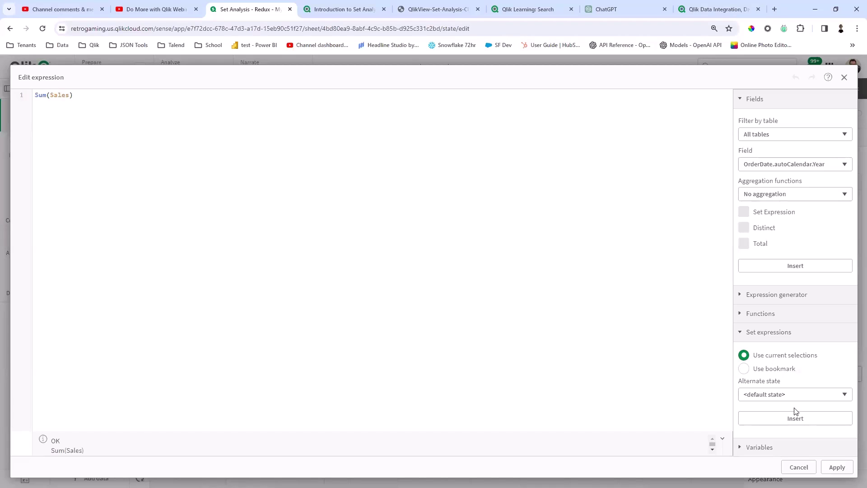
click(799, 419)
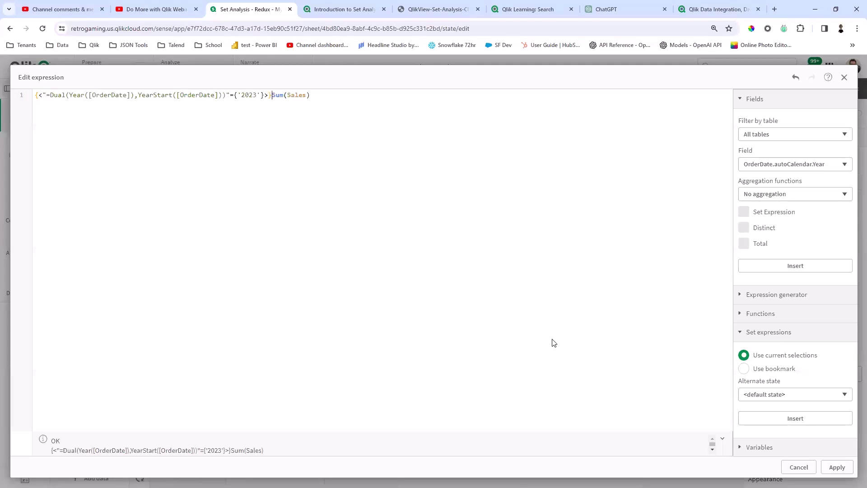
click(845, 469)
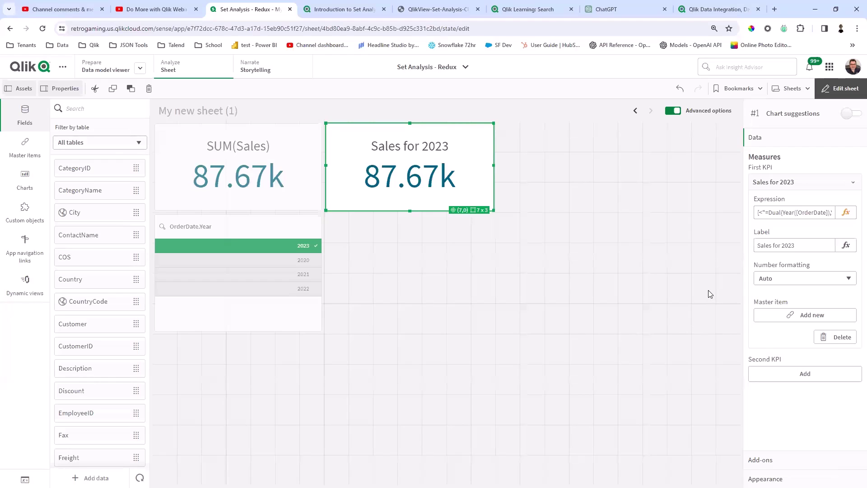
Add a CategoryName listbox beneath the "Sales for 2023" KPI and select Babywear in it
click(627, 261)
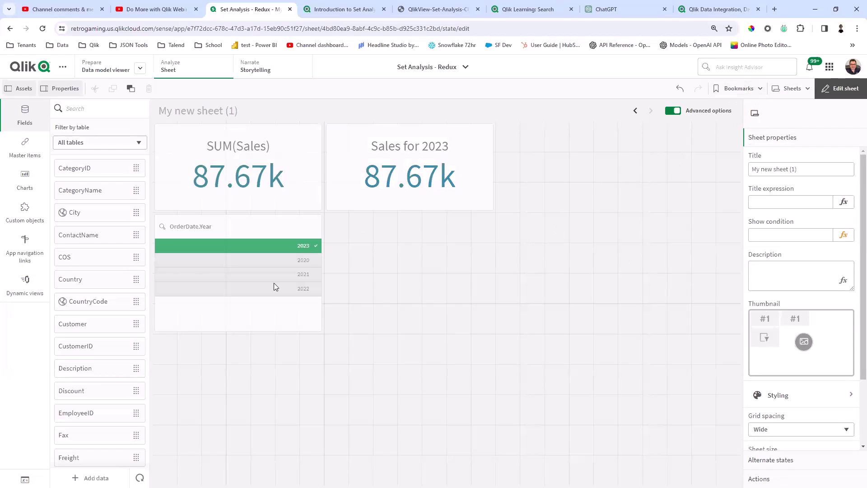
drag(95, 191, 367, 253)
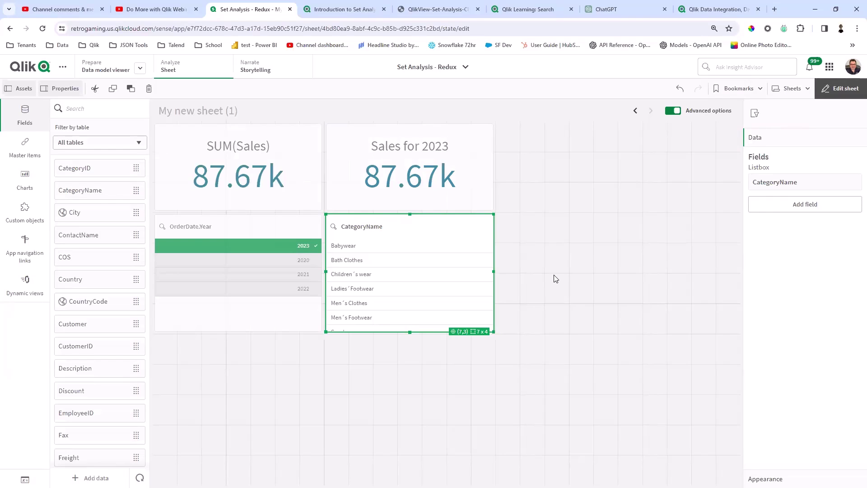
click(837, 89)
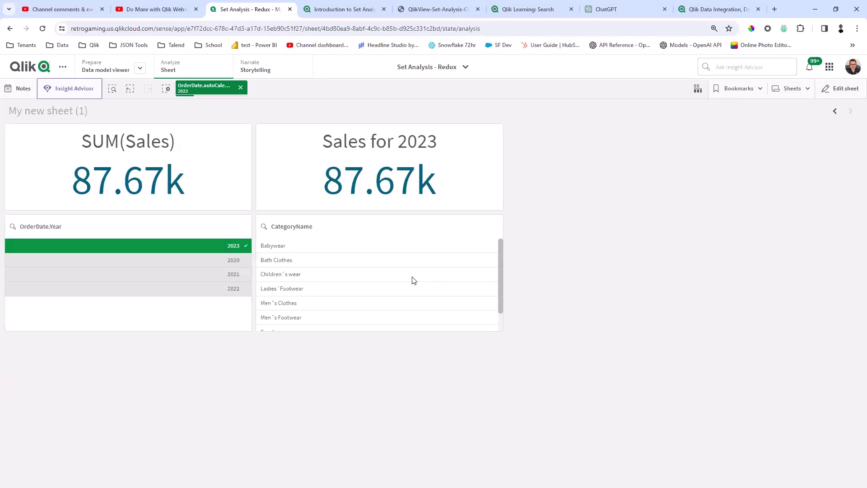
click(328, 247)
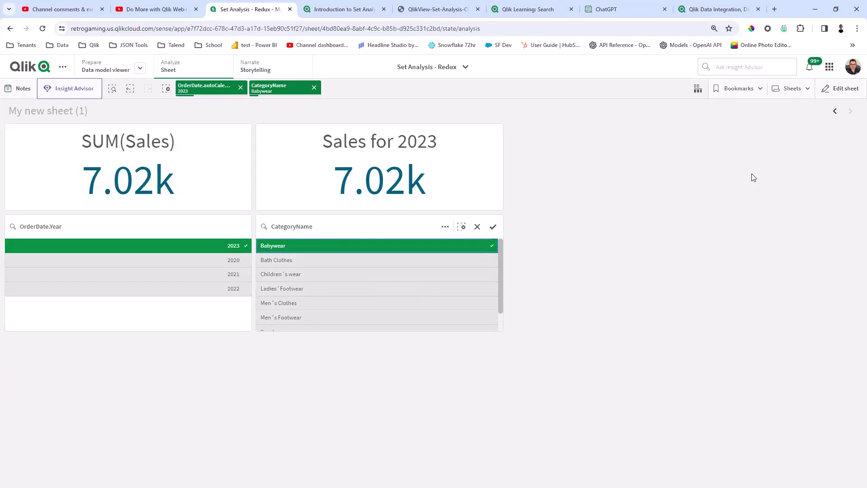
Create a bookmark of the current selections titled "2023 and Baby"
click(737, 93)
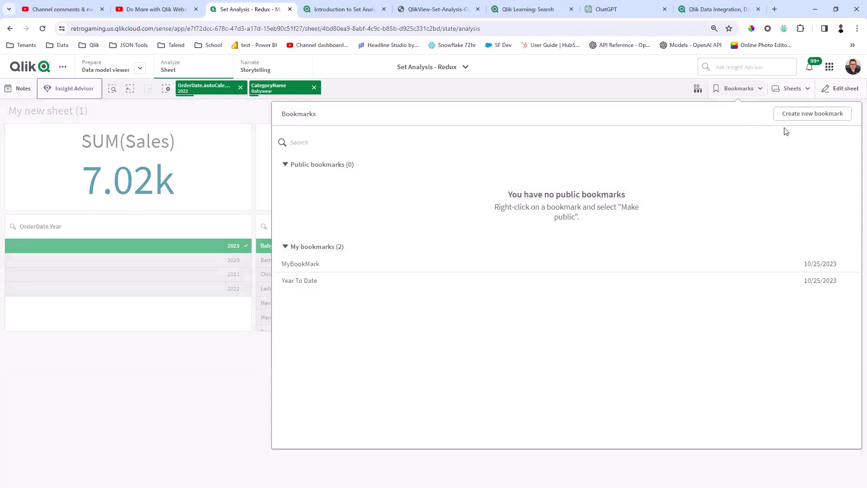
click(811, 115)
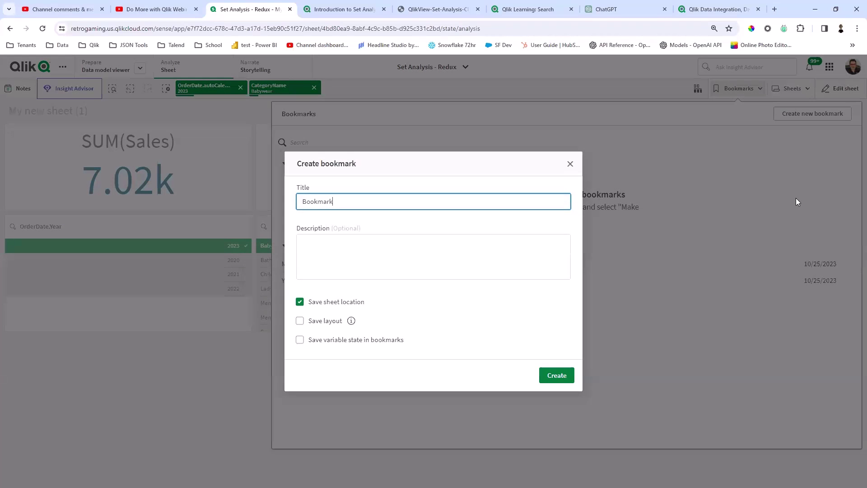
key(ctrl+a)
text(2023 and Baby)
key(ctrl+a)
click(559, 376)
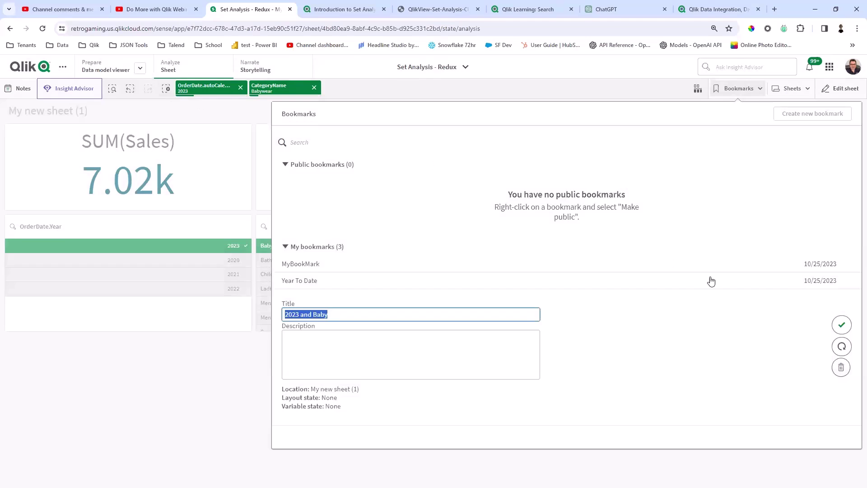
click(842, 325)
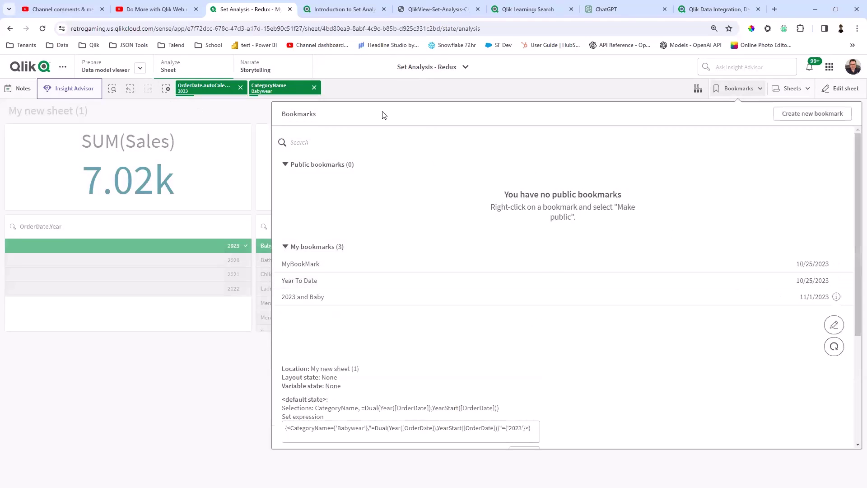
Clear all selections, and test the bookmarks by applying MyBookMark followed by "2023 and Baby"
click(165, 89)
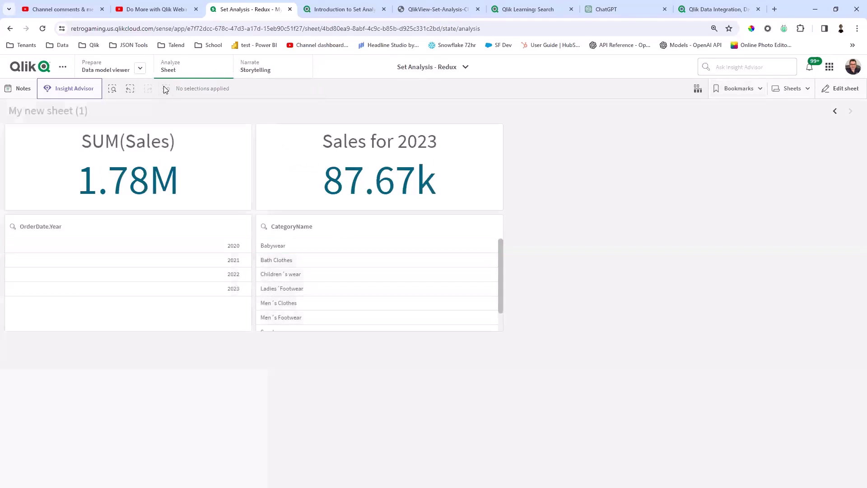
click(726, 91)
click(357, 269)
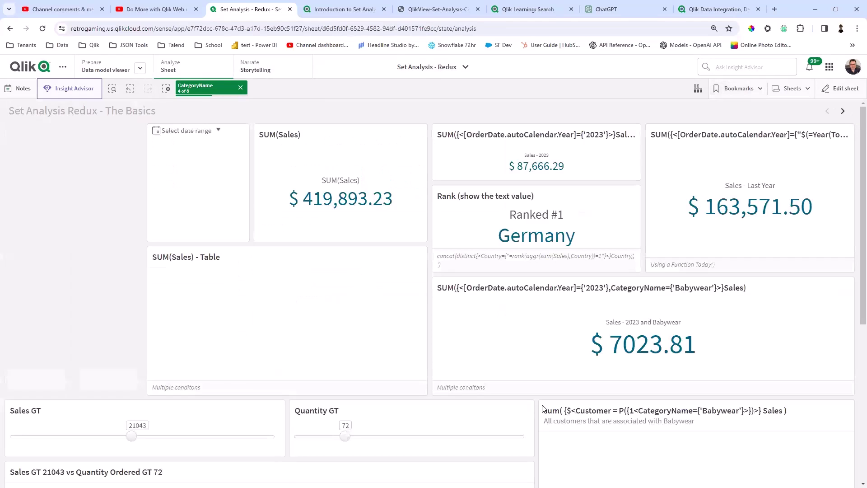
click(741, 89)
click(315, 296)
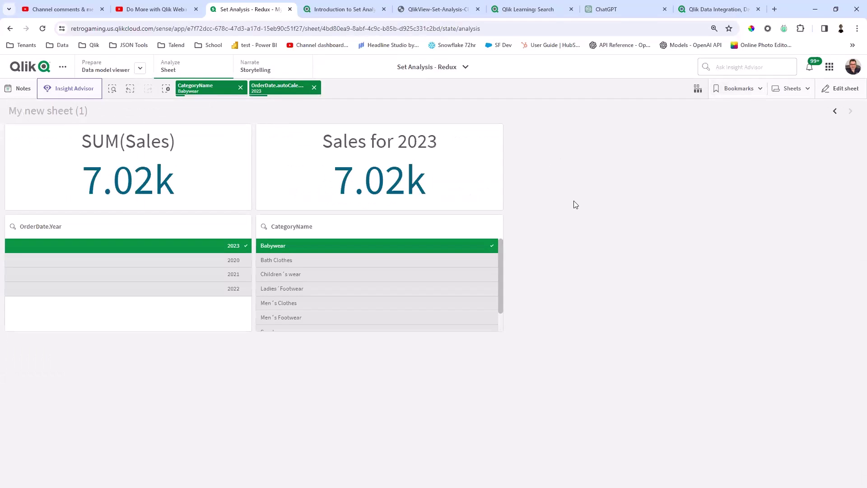
Replace the set expression in the "Sales for 2023" measure with one inserted from the "2023 and Baby" bookmark
click(843, 89)
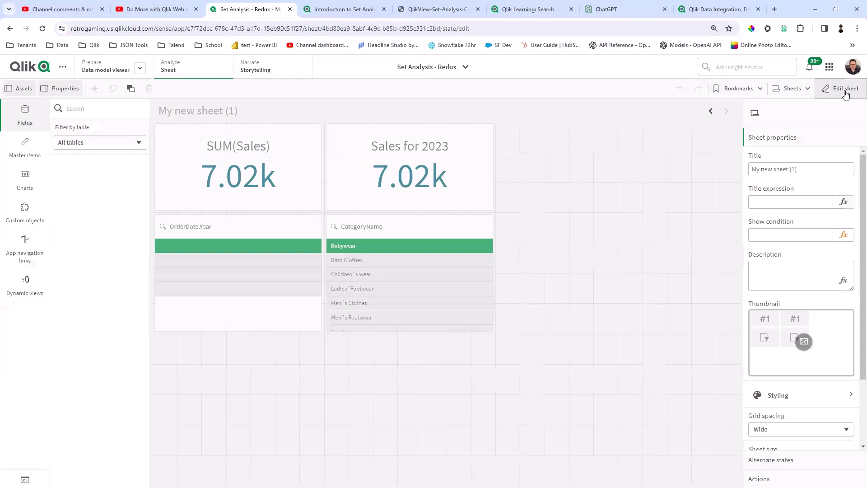
click(488, 192)
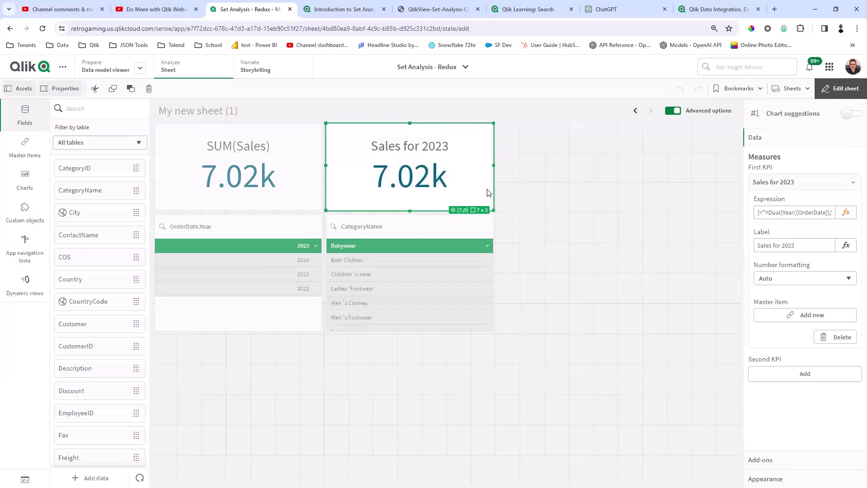
click(847, 212)
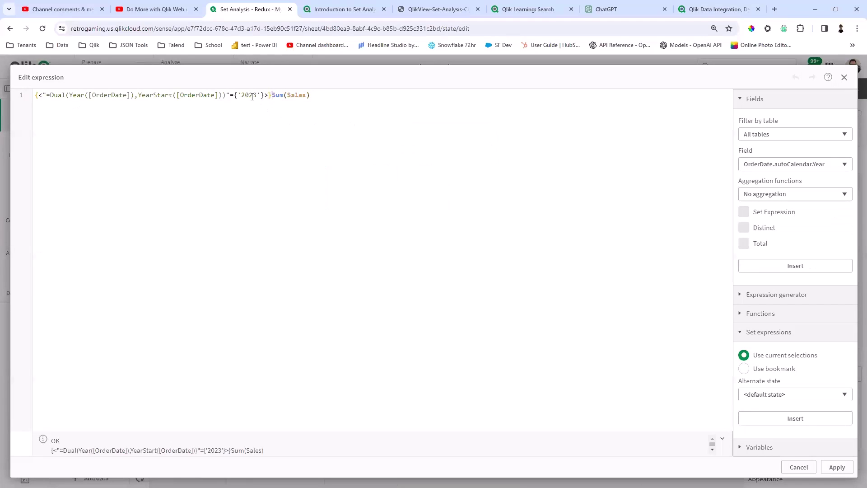
drag(272, 95, 30, 92)
key(BackSpace)
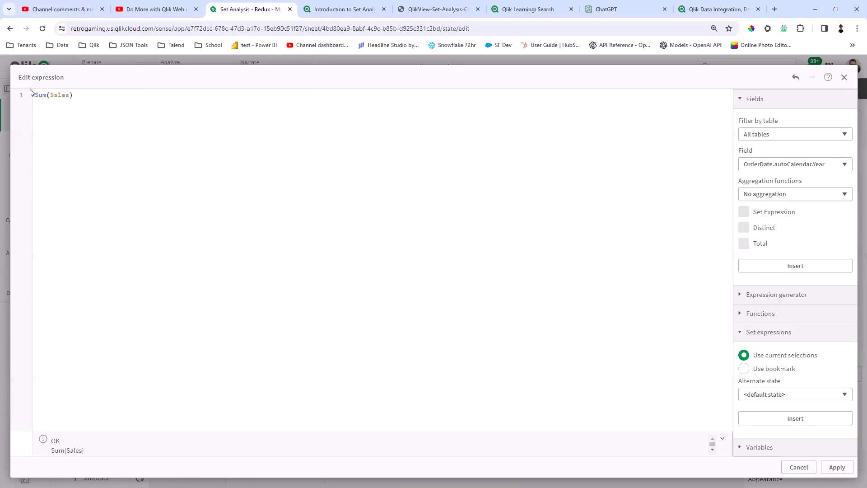
click(744, 370)
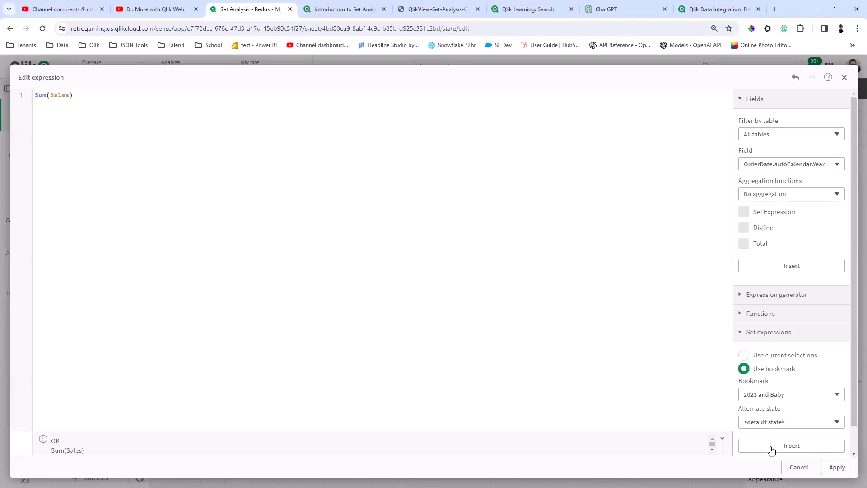
click(791, 446)
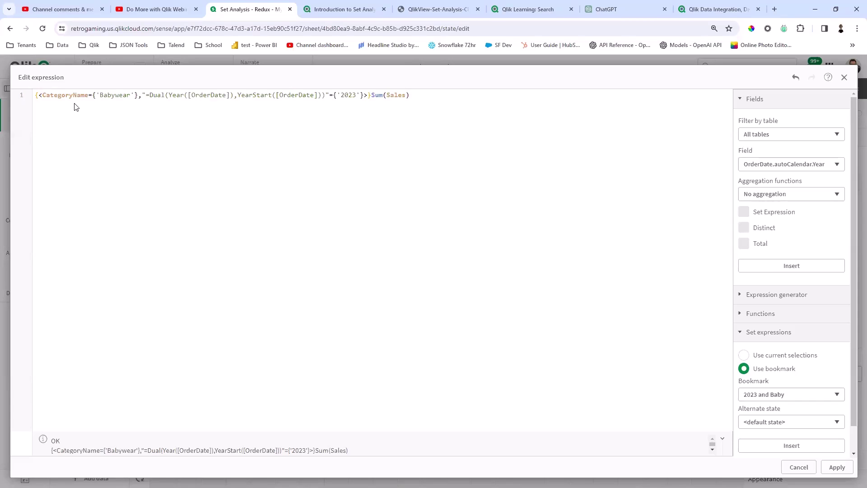
Replace the contents of the set expression's braces with '2023 and Baby', giving {'2023 and Baby'}Sum(Sales), and apply the expression
key(Right)
key(Right)
key(Left)
key(shift+End)
key(shift+Left)
key(shift+Left)
key(shift+Left)
key(shift+Left)
key(shift+Left)
key(shift+Left)
key(shift+Left)
key(shift+Left)
key(shift+Left)
key(shift+Left)
key(shift+Left)
key(Delete)
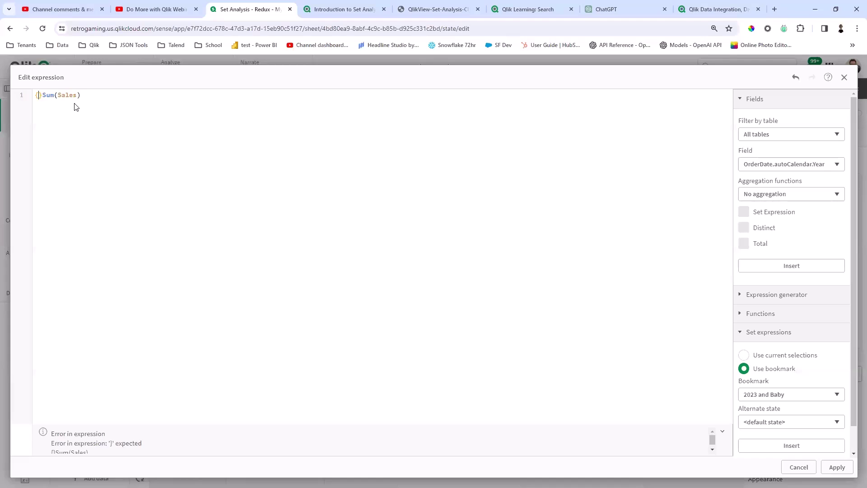
text('2023 and Baby')
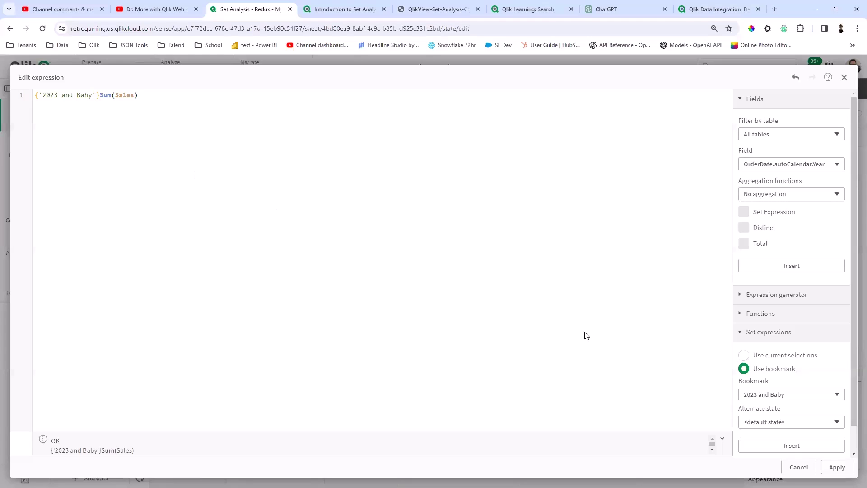
click(838, 467)
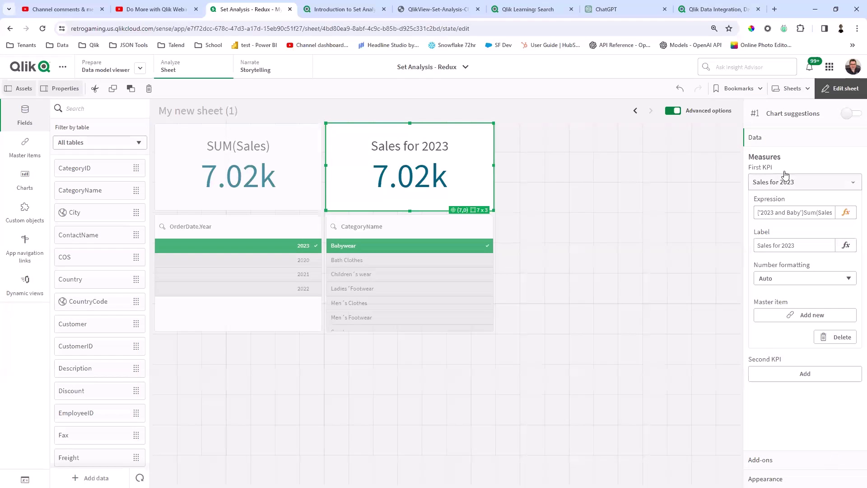
Clear all selections in the sheet's analysis view and reopen the "Sales for 2023" measure's expression for editing
click(843, 87)
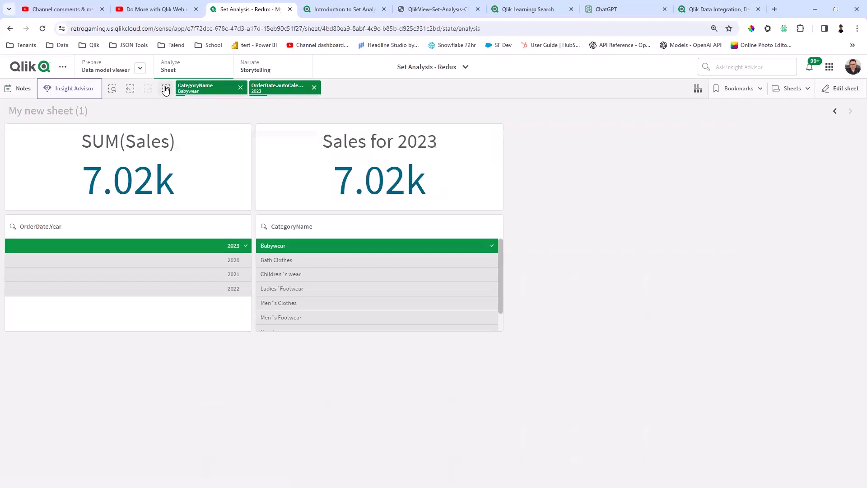
click(166, 88)
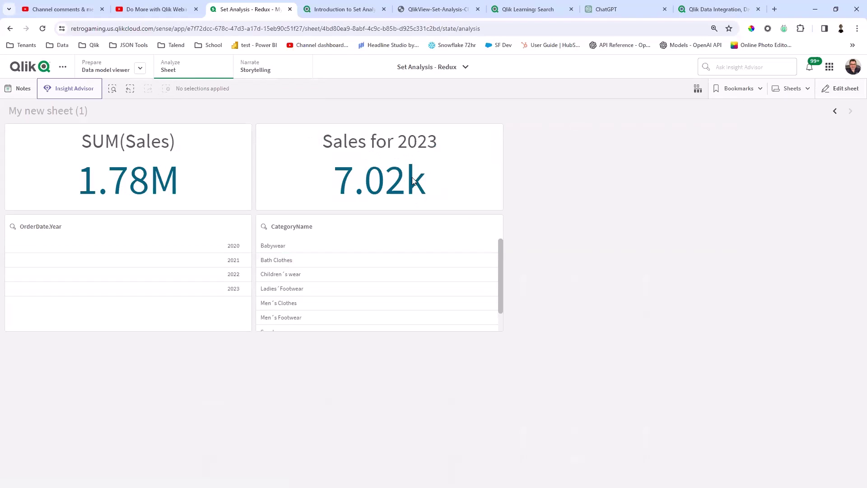
click(846, 89)
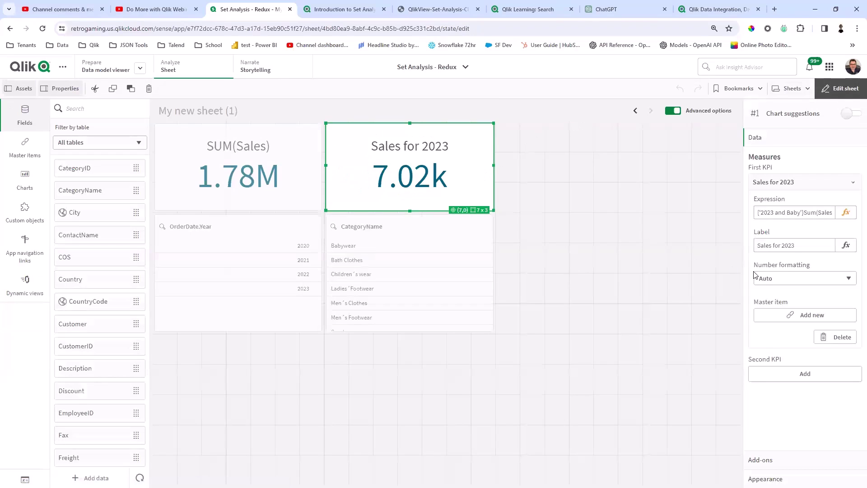
click(846, 213)
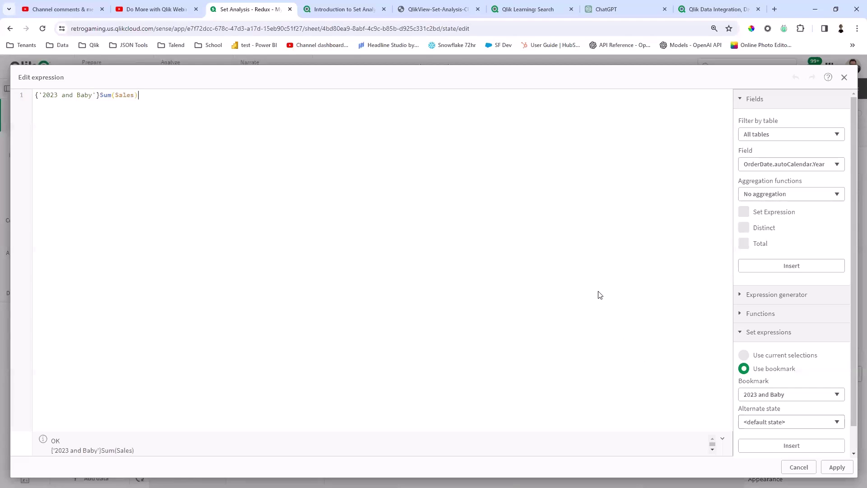
Clear the measure's expression and copy "sum of sales for babywear where year is 2023" from the PowerPoint slide "How is it made easier - AI"
key(ctrl+a)
key(BackSpace)
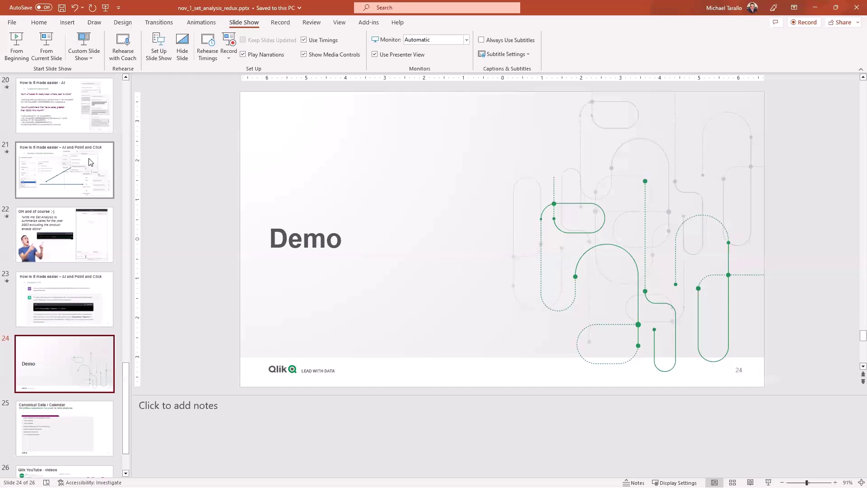
click(68, 122)
drag(269, 179, 529, 182)
key(alt+Tab)
Generate the measure's expression from the description "sum of sales for babywear where year is 2023", insert it and apply it
click(767, 303)
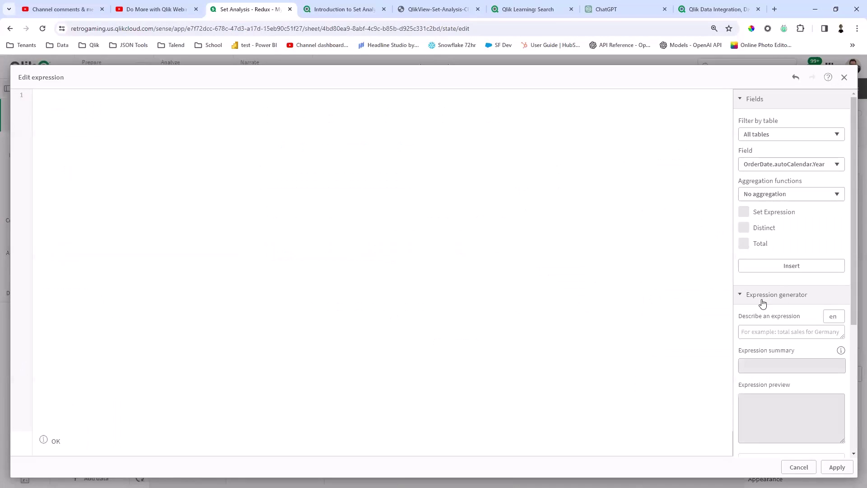
click(769, 332)
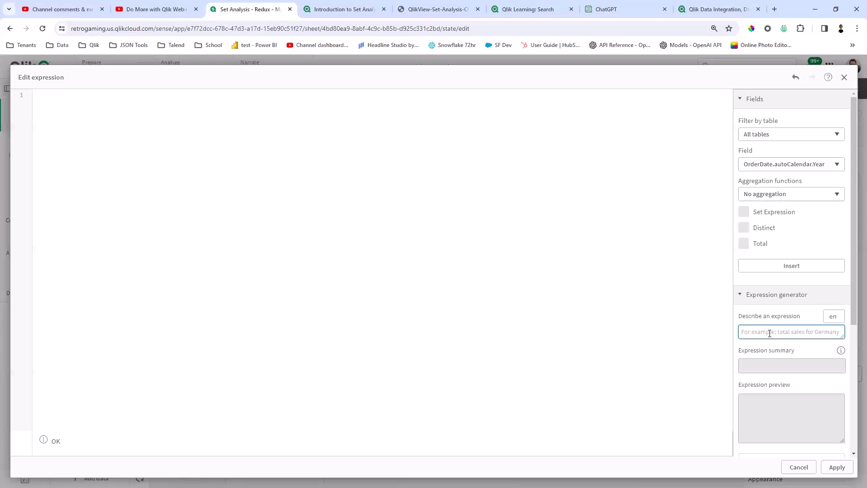
text(sum of sales for babywear where year is 2023)
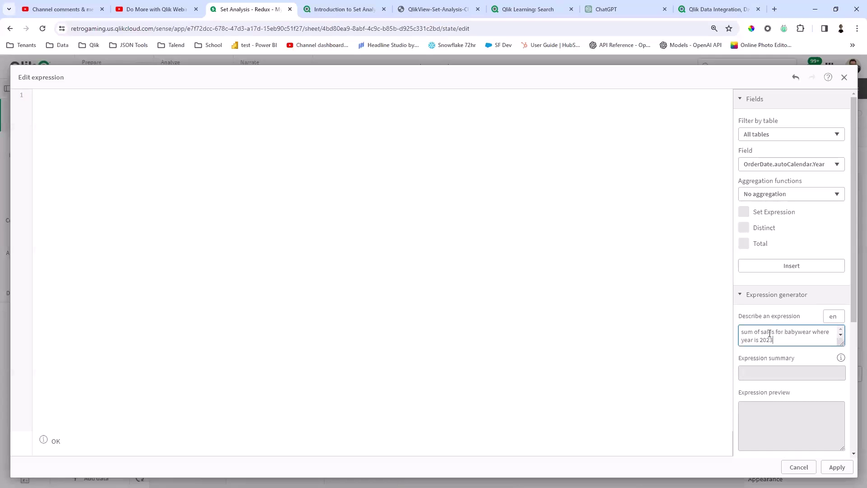
key(Return)
scroll(812, 407, down, 1)
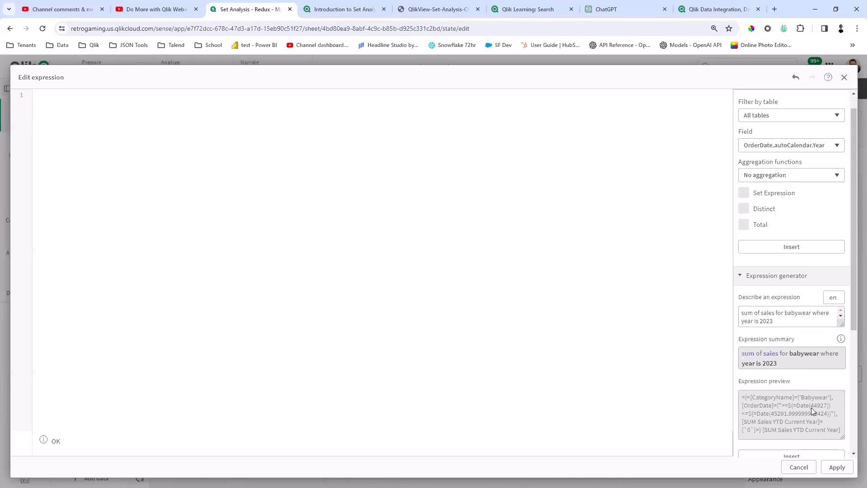
click(786, 445)
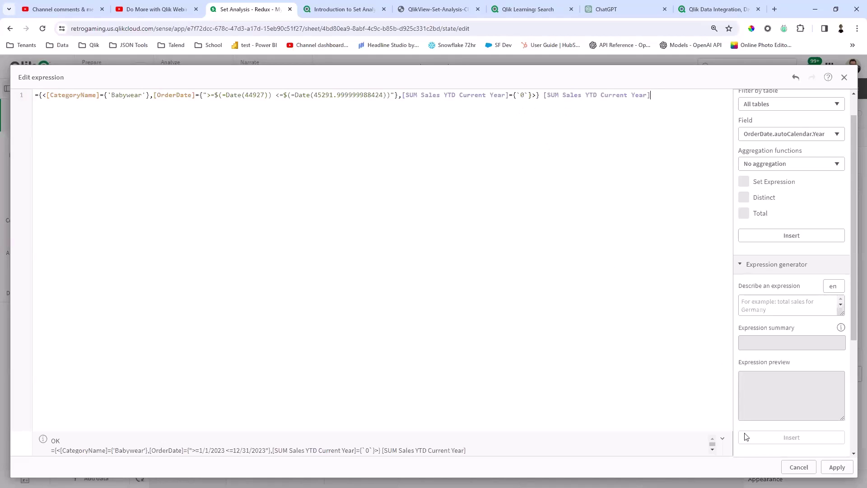
click(837, 468)
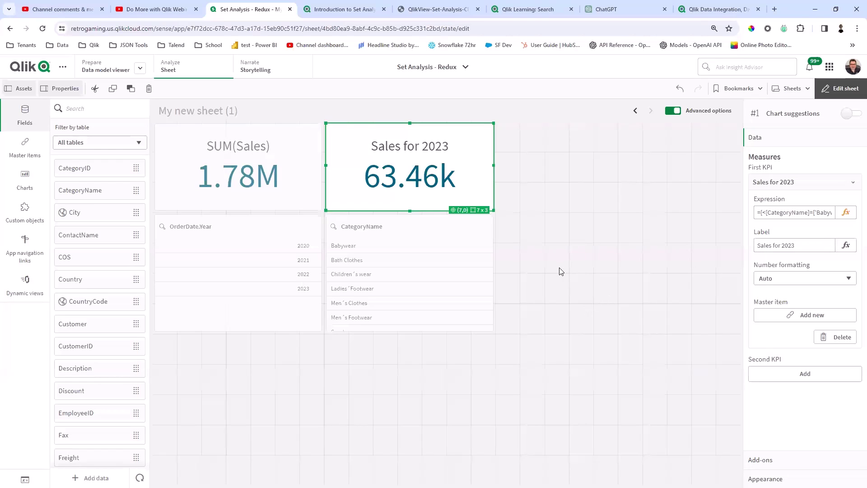
Copy the description "count customers that have sales greater than 5000 this month" from the PowerPoint slide and return to the Qlik sheet
key(alt+Tab)
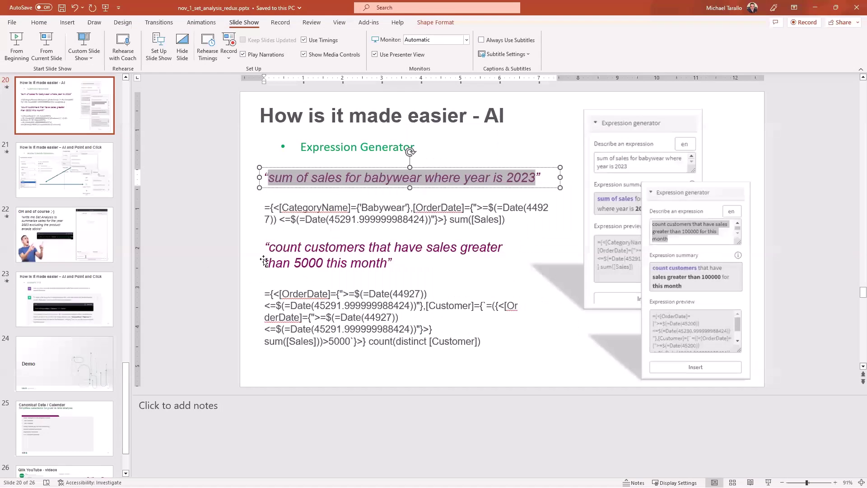
drag(271, 251, 377, 271)
key(ctrl+c)
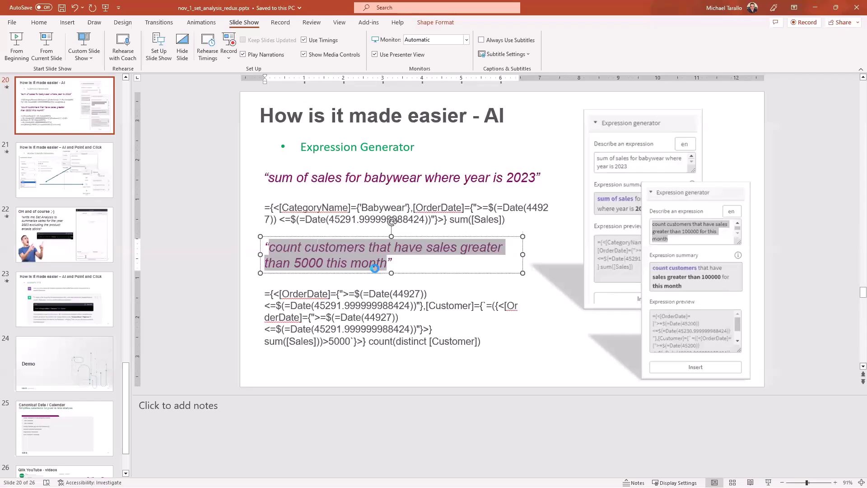
key(alt+Tab)
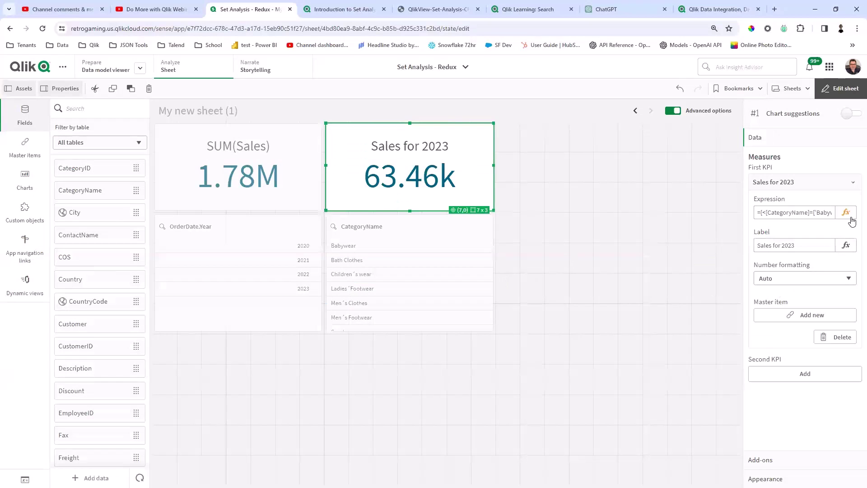
Clear the "Sales for 2023" measure's expression and have the expression generator process "count customers that have sales greater than 5000 this month"
click(846, 217)
key(ctrl+a)
key(BackSpace)
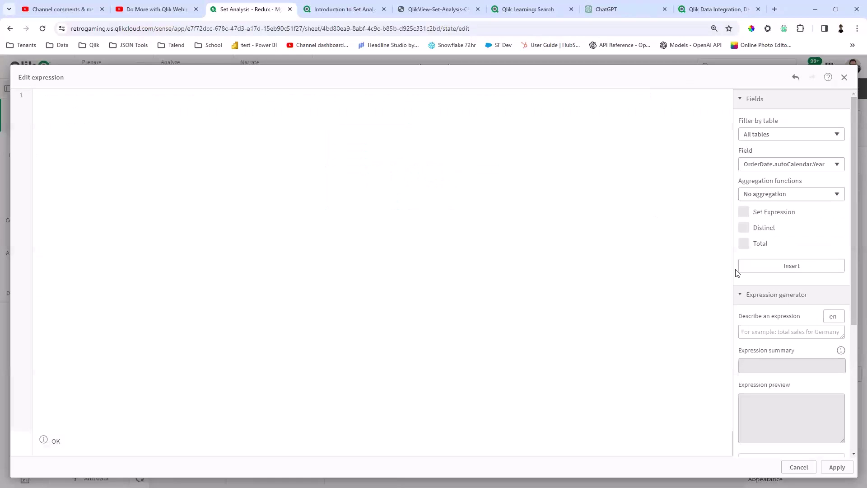
click(791, 331)
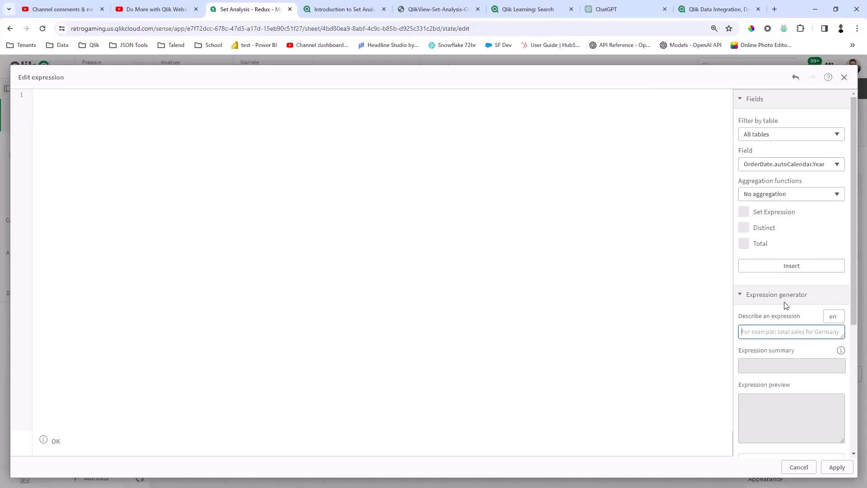
key(ctrl+v)
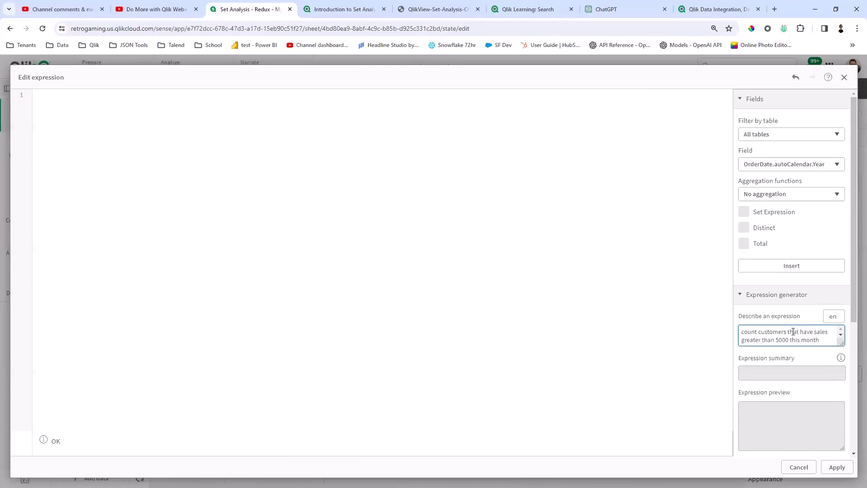
click(815, 332)
click(834, 361)
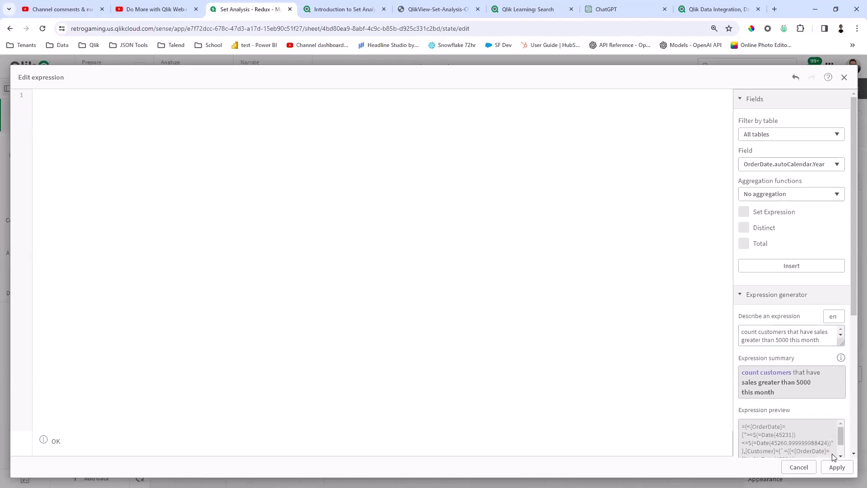
Review the generated customer count expression, insert it into the editor and apply it to the "Sales for 2023" measure
scroll(826, 451, down, 2)
scroll(826, 448, up, 3)
scroll(825, 447, down, 5)
click(800, 395)
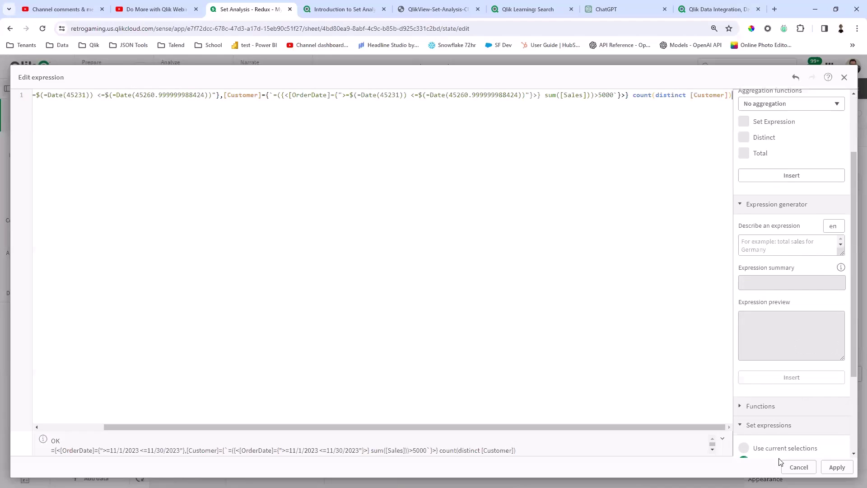
click(836, 467)
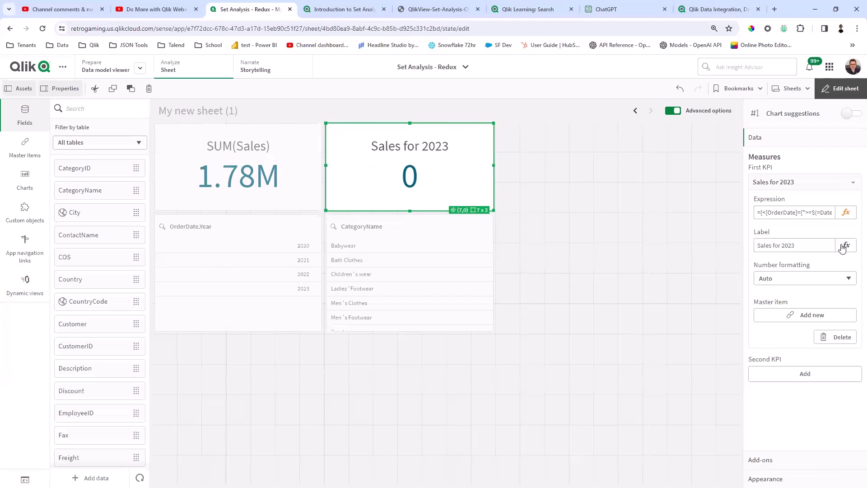
Reopen the "Sales for 2023" measure's expression, look over its date range, and clear the whole expression
click(846, 212)
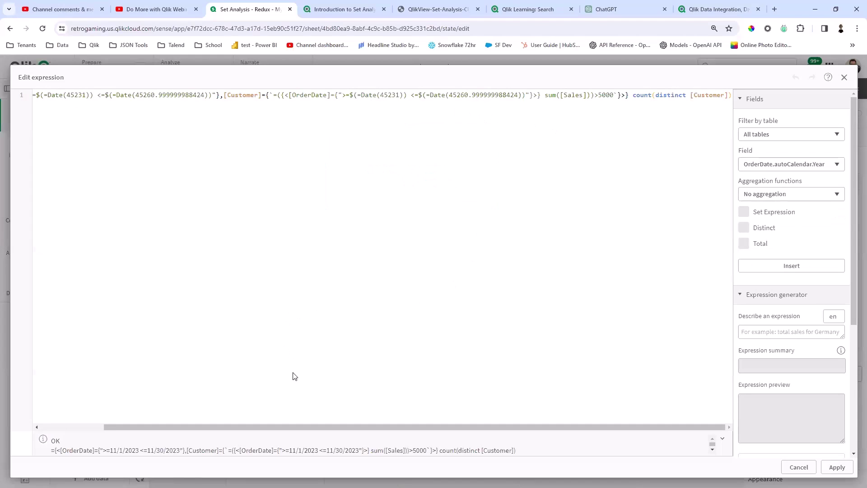
drag(307, 427, 362, 451)
drag(523, 425, 720, 372)
click(800, 332)
click(548, 231)
key(ctrl+a)
key(Delete)
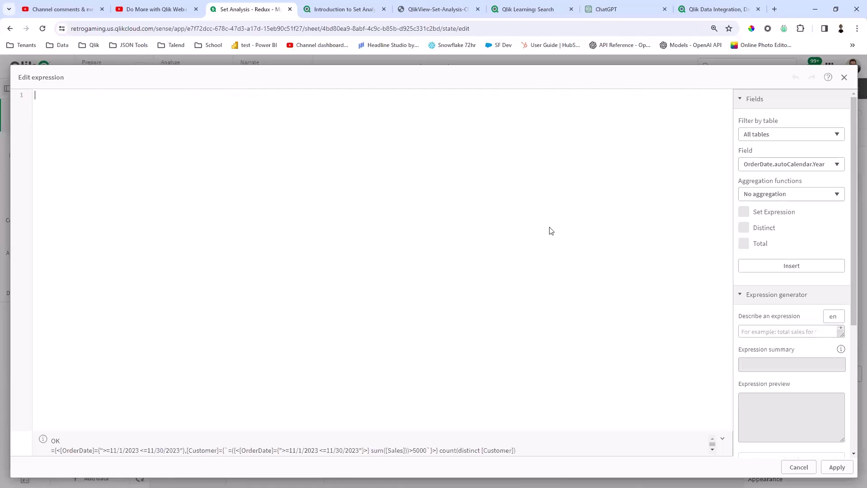
Describe the expression to the generator as "count customers that have sales greater than 5000 last month"
click(763, 332)
key(ctrl+v)
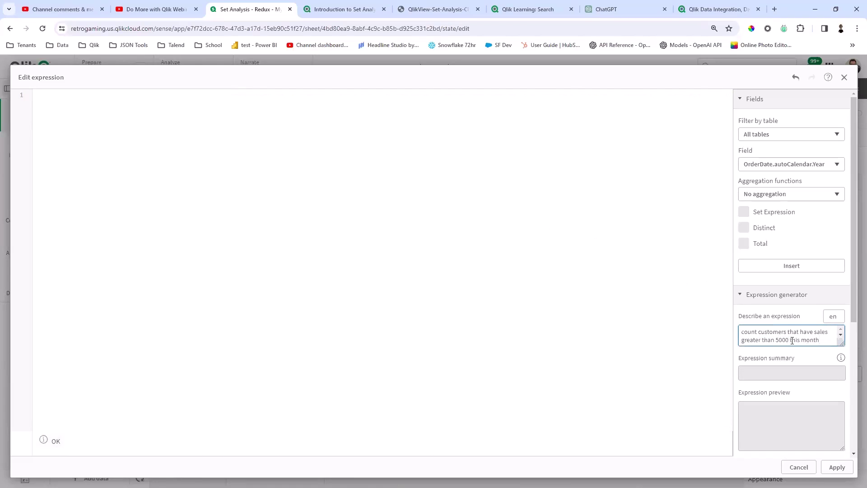
key(Left)
key(Delete)
key(Delete)
key(Delete)
key(Delete)
text(last)
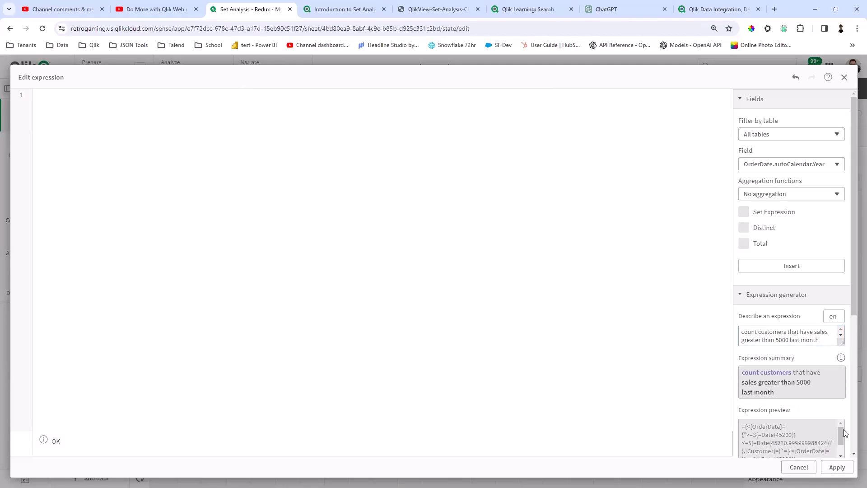
Insert the expression generated for last month and apply it to the "Sales for 2023" measure
scroll(846, 406, down, 1)
click(826, 427)
click(836, 467)
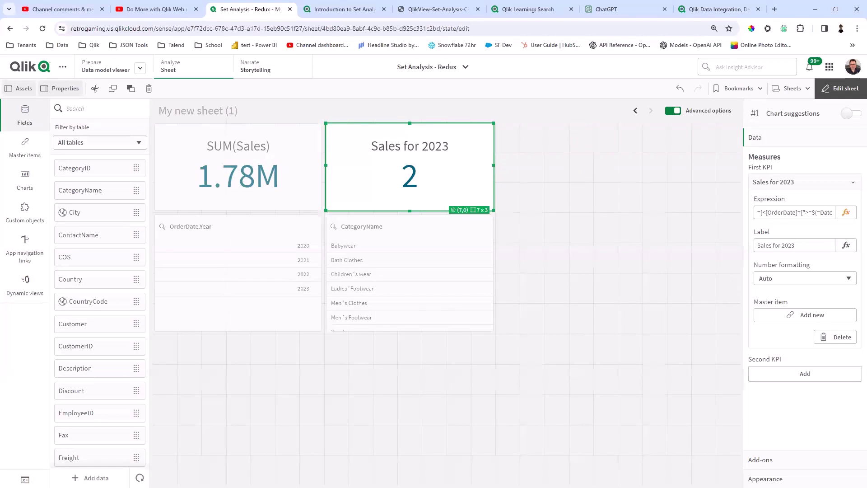
Review the PowerPoint slide "So, what's improved & new? – Simplify & Reuse" and return to the Qlik sheet
key(alt+Tab)
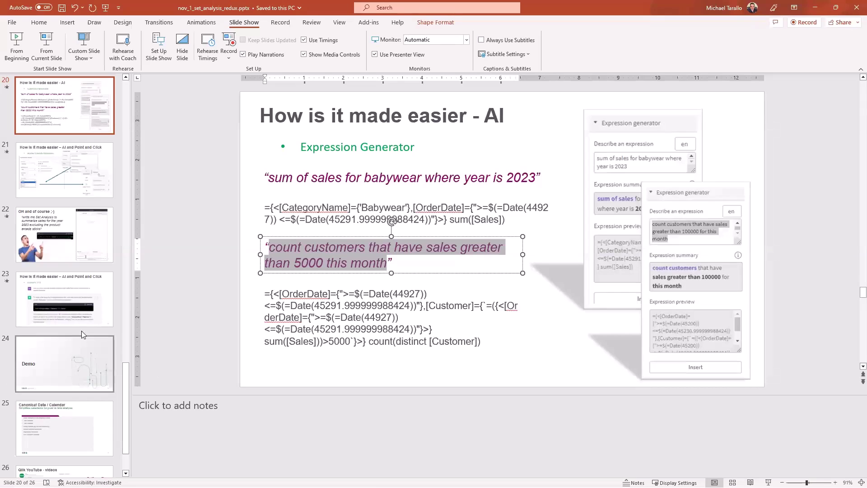
scroll(81, 273, up, 3)
scroll(81, 273, up, 5)
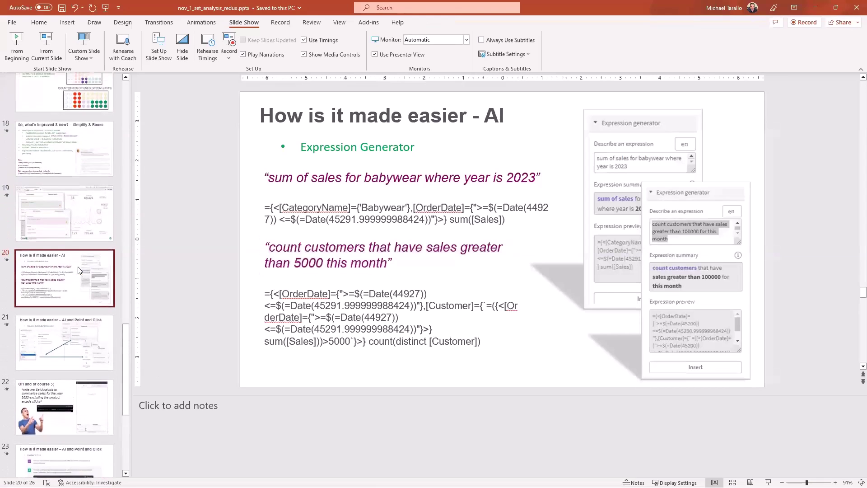
scroll(87, 233, up, 1)
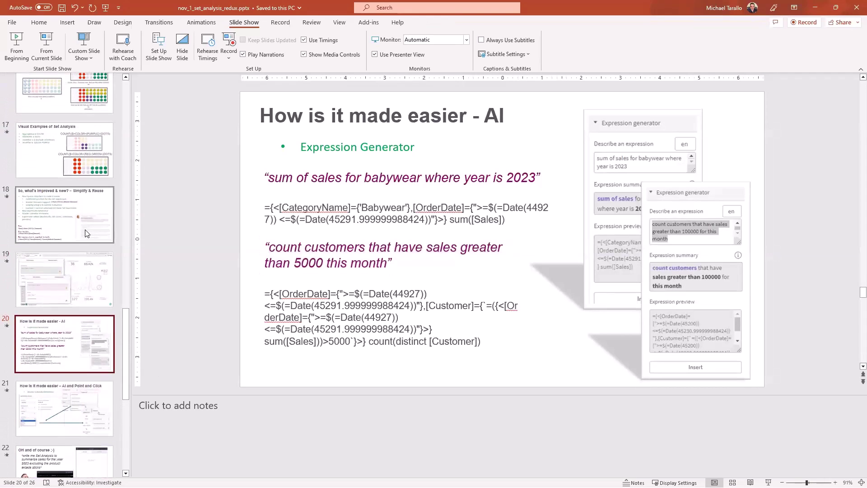
click(87, 233)
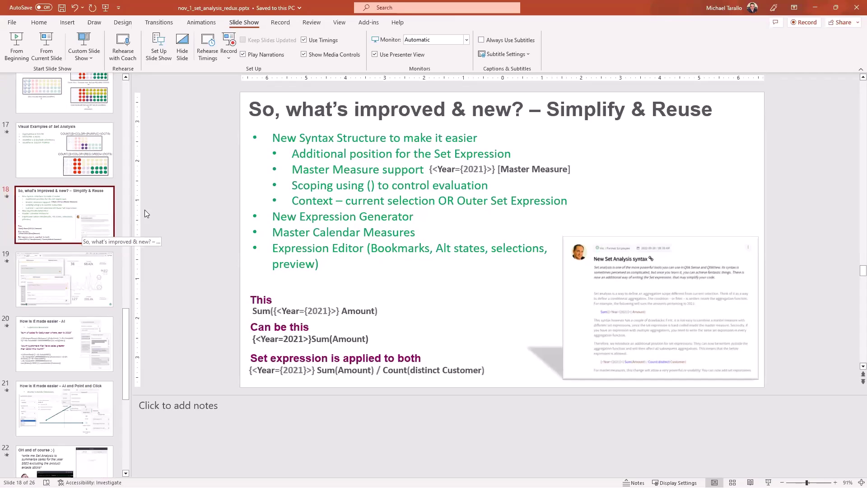
click(816, 7)
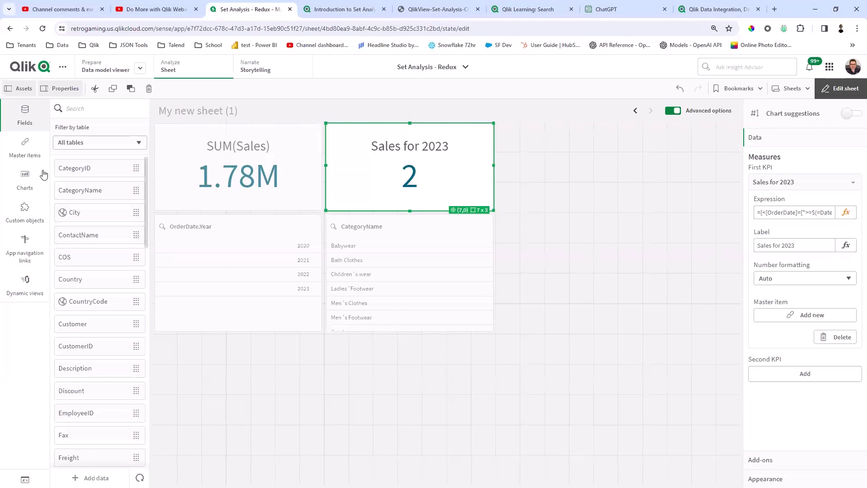
Delete all existing measures from the master items, including the current-year and last-year SUM Sales YTD measures
click(28, 156)
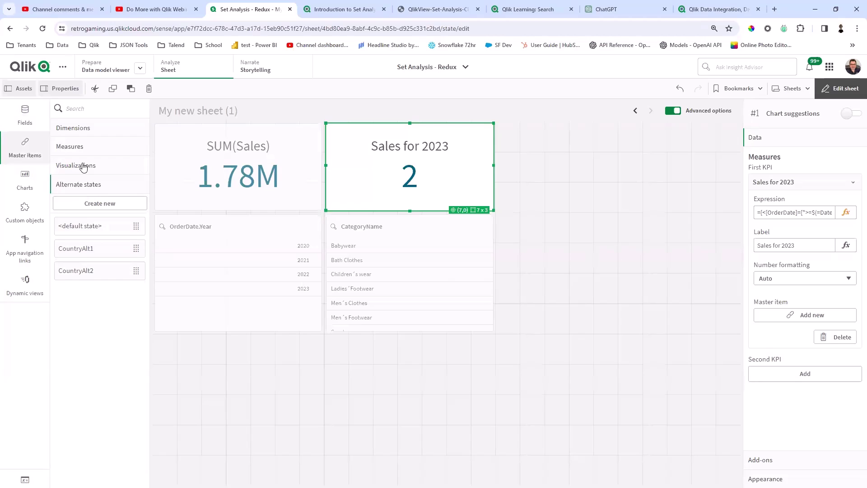
click(96, 150)
right_click(106, 191)
click(120, 216)
key(Return)
right_click(107, 190)
click(110, 221)
click(538, 296)
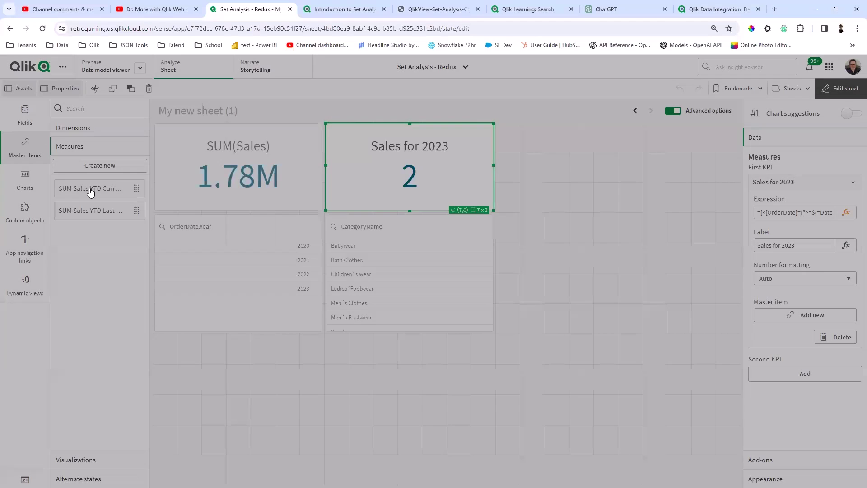
right_click(86, 190)
click(100, 216)
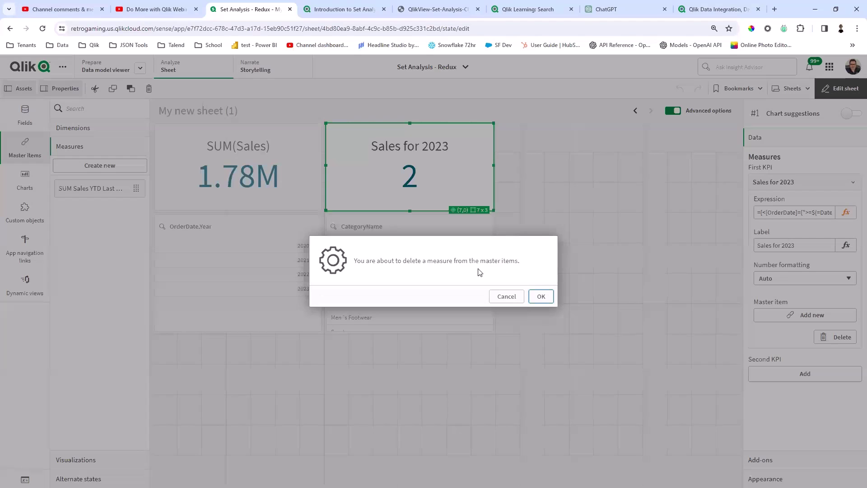
click(537, 297)
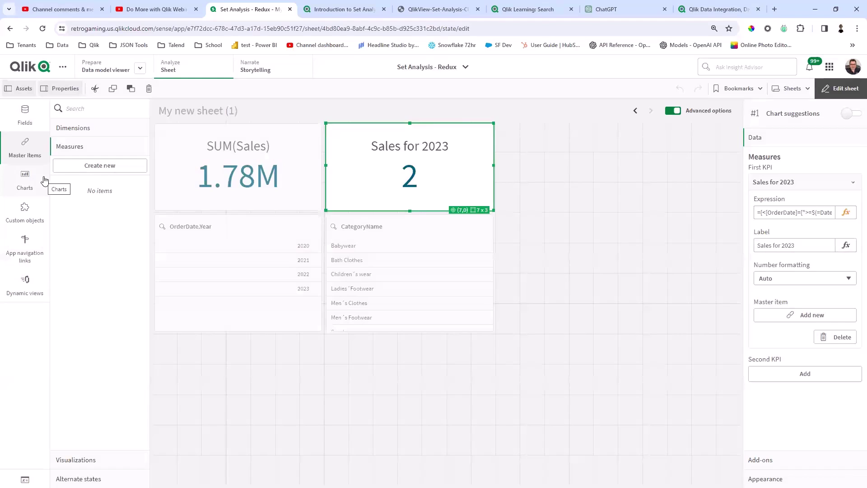
Start creating calendar measures from the Sales field
click(27, 130)
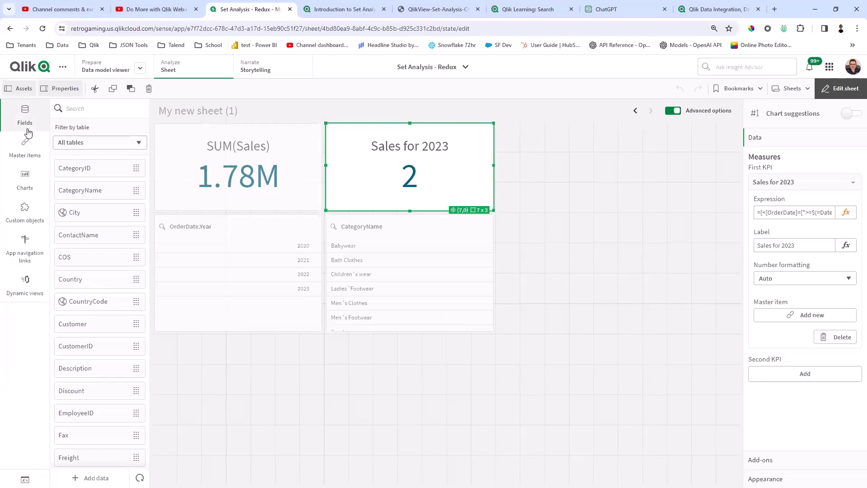
click(25, 147)
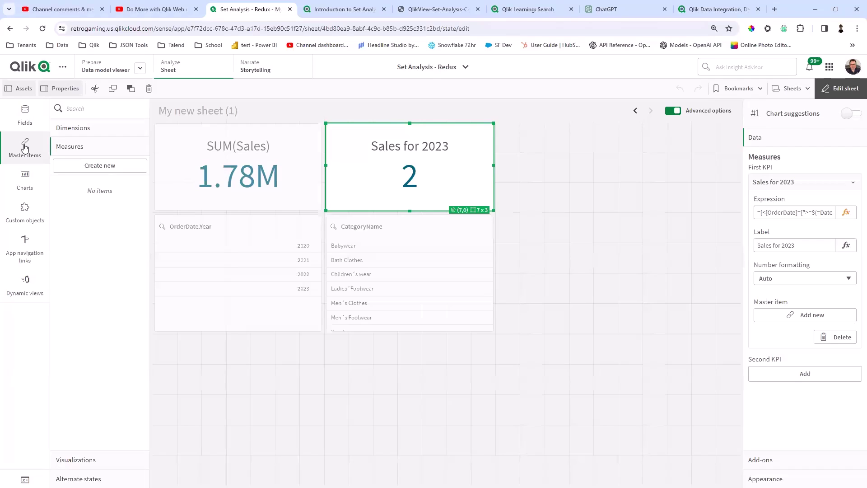
click(38, 124)
scroll(107, 227, down, 10)
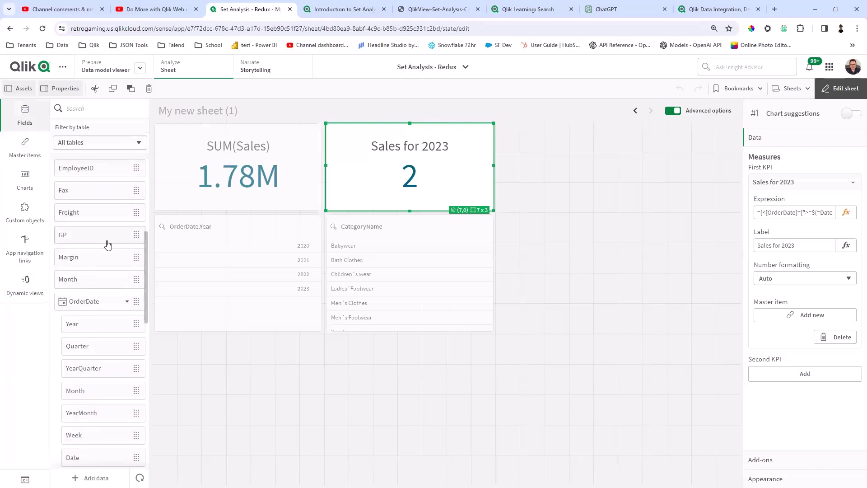
scroll(108, 245, down, 12)
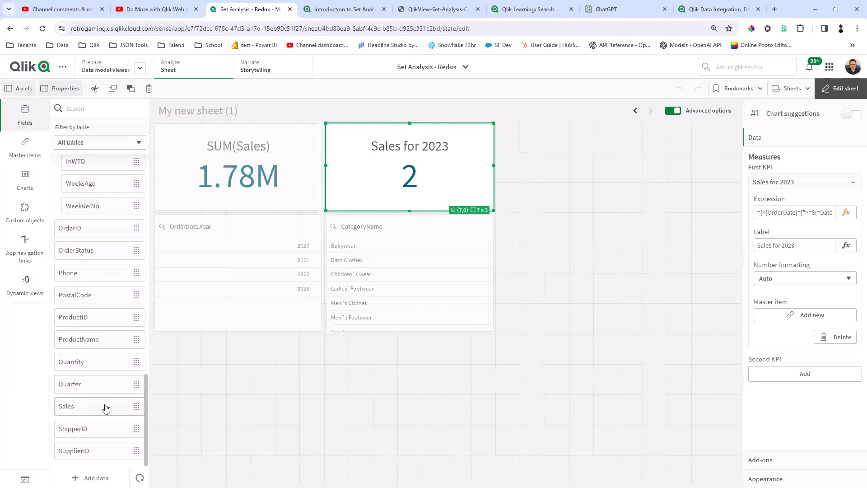
right_click(106, 408)
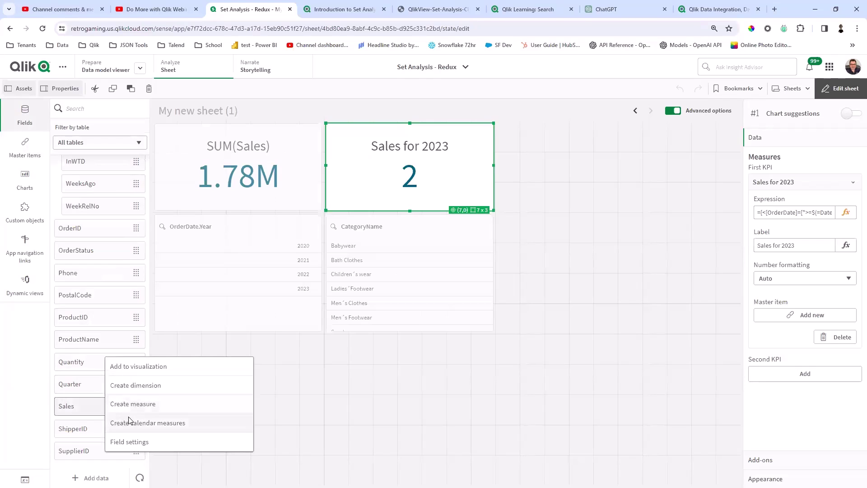
click(210, 425)
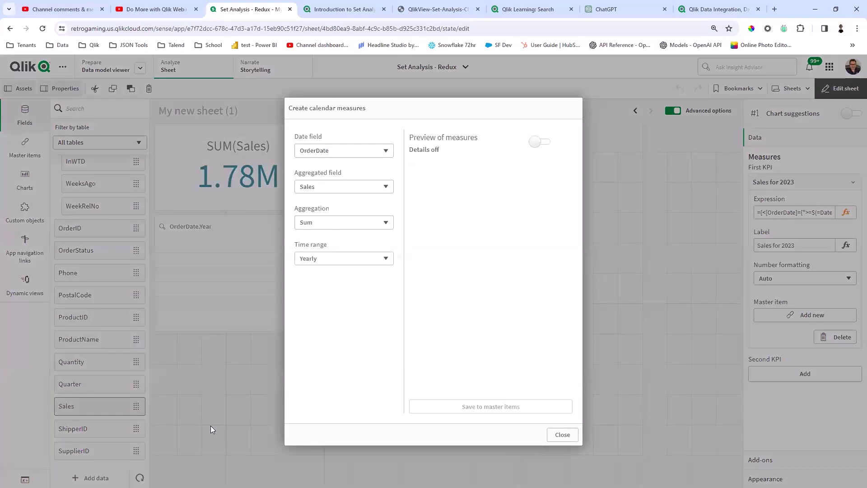
Configure the calendar measures with date field OrderDate, aggregated field Sales, Sum aggregation and a Yearly time range
click(386, 153)
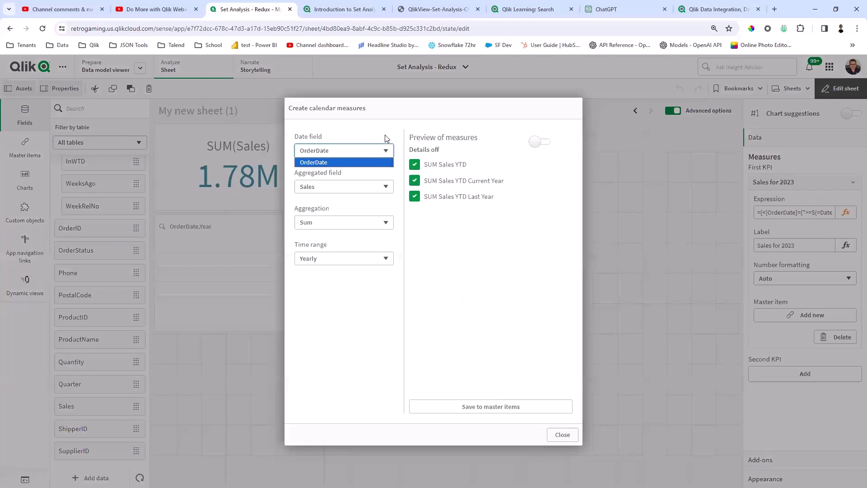
click(386, 137)
click(390, 189)
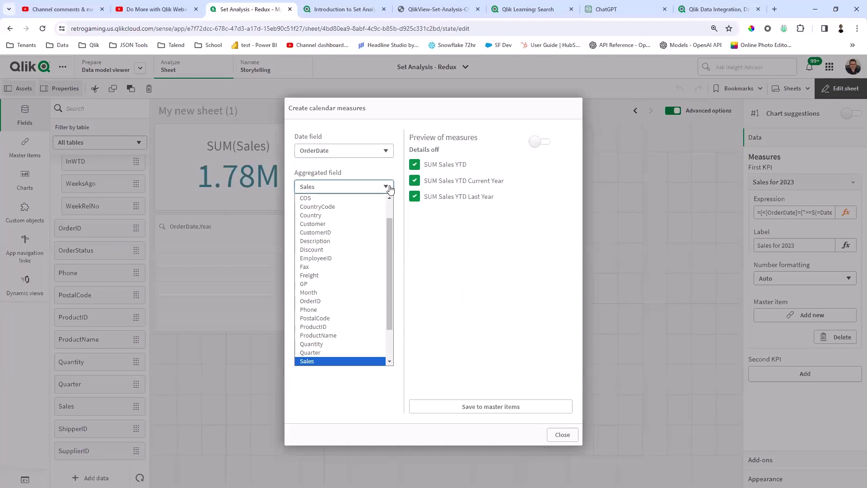
click(339, 360)
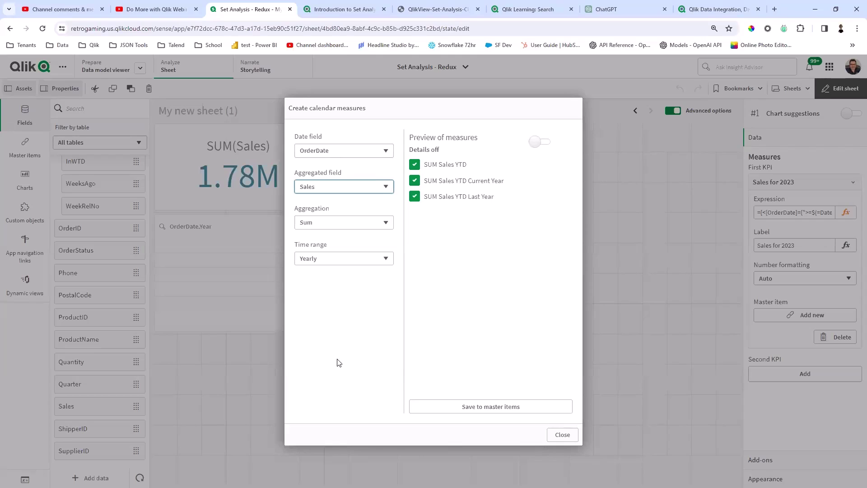
click(363, 223)
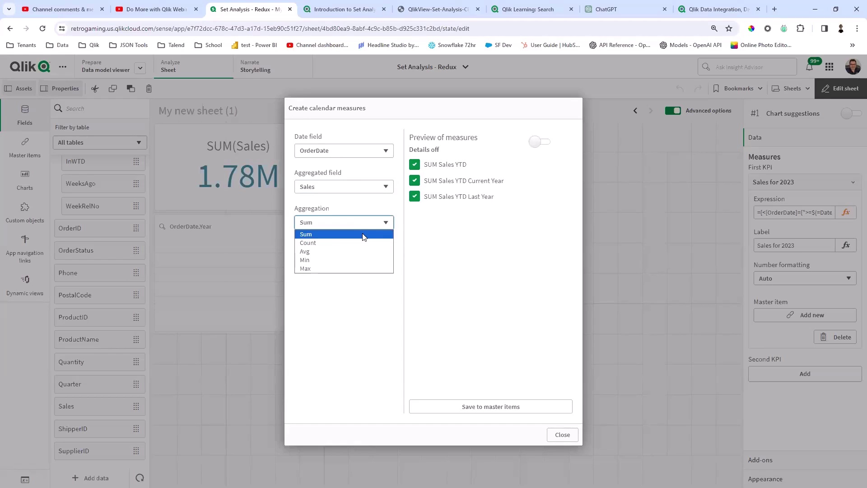
click(363, 234)
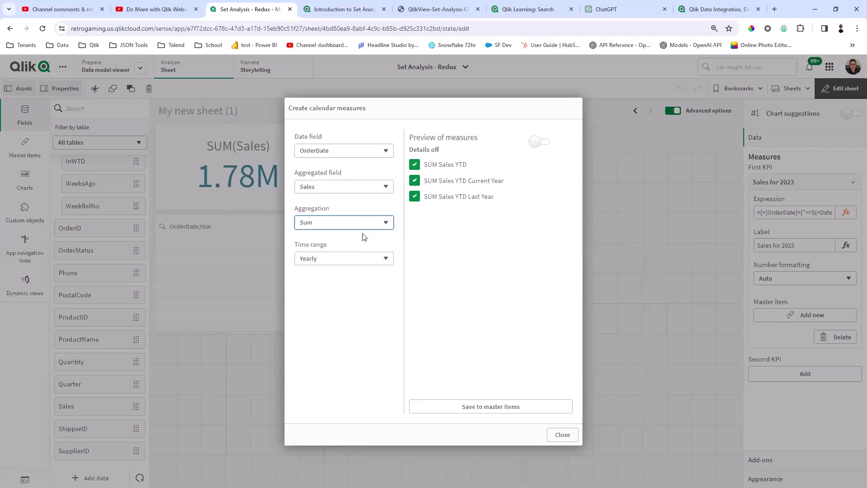
click(377, 259)
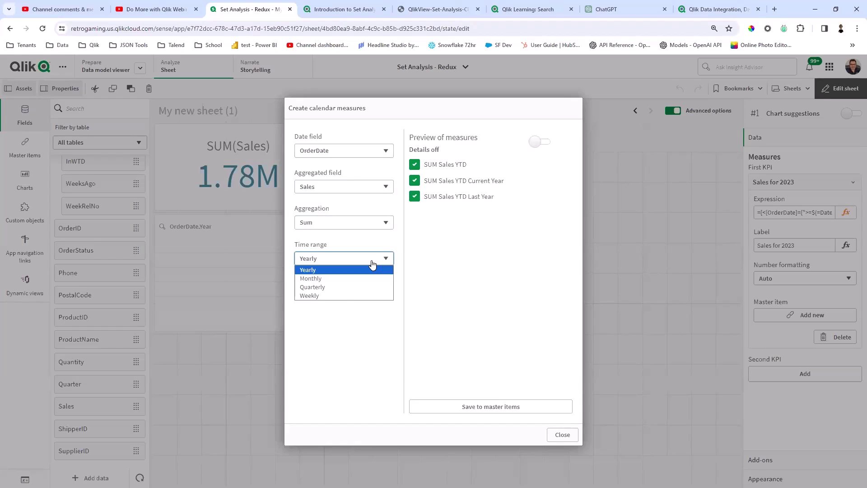
click(371, 270)
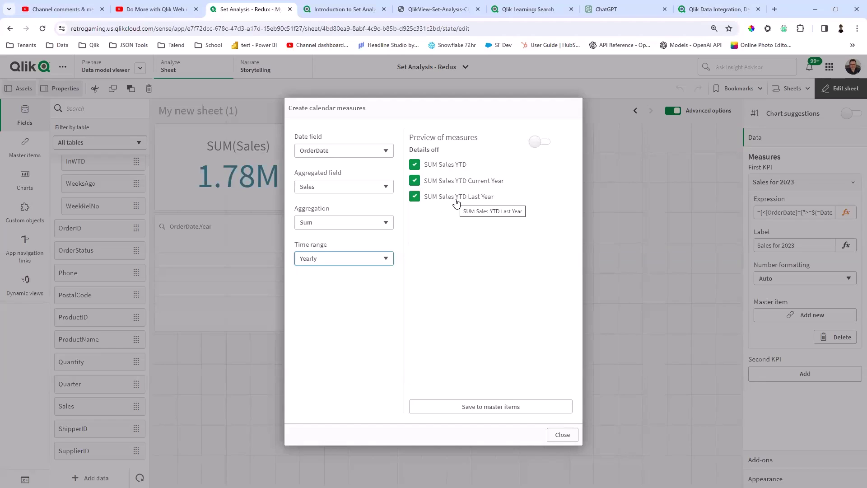
Preview the expressions of the three yearly SUM Sales YTD measures and save all of them to the master items
click(541, 143)
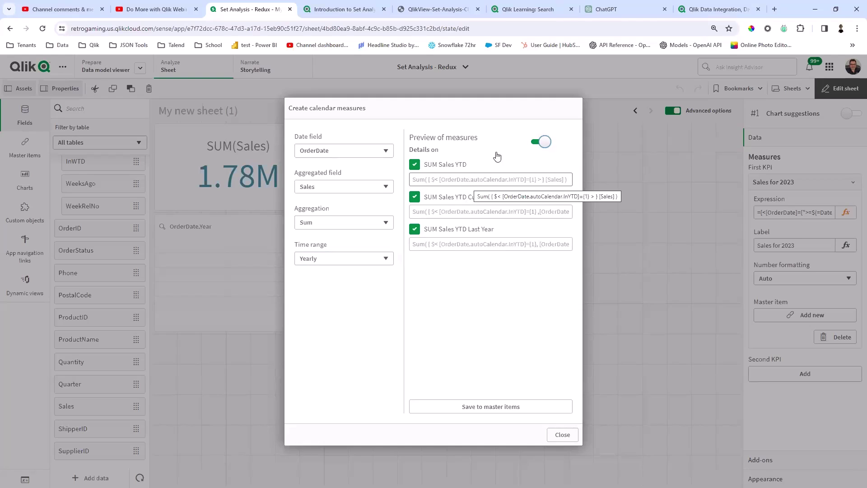
click(540, 143)
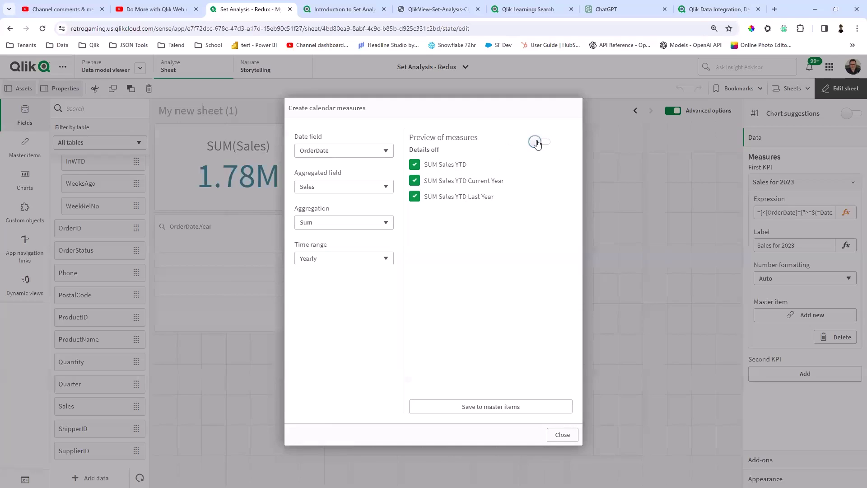
click(514, 408)
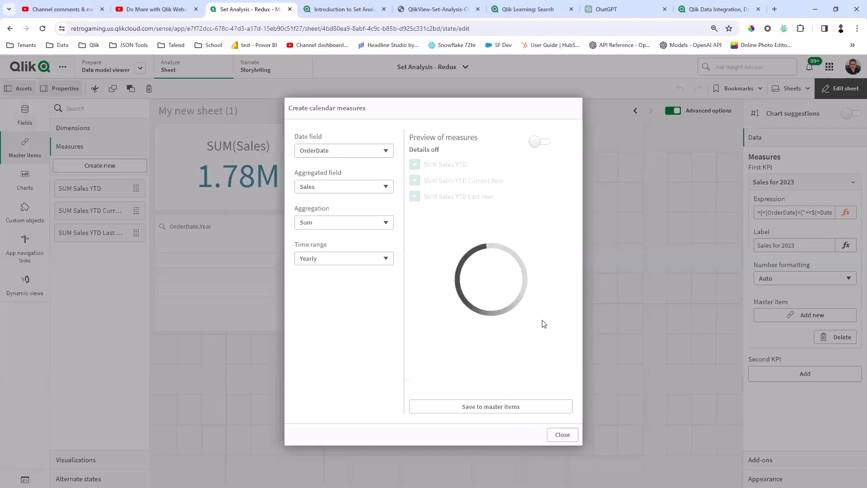
click(573, 437)
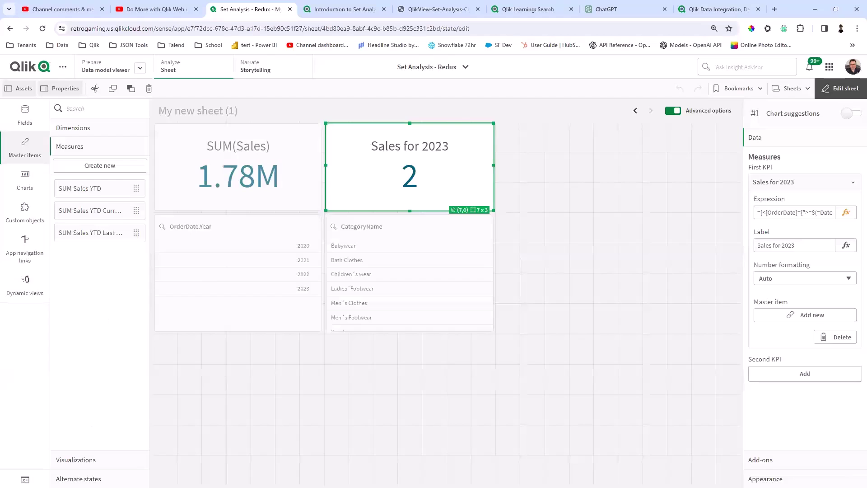
Define a new master measure named "Total Sales" with the expression Sum(Sales)
click(96, 170)
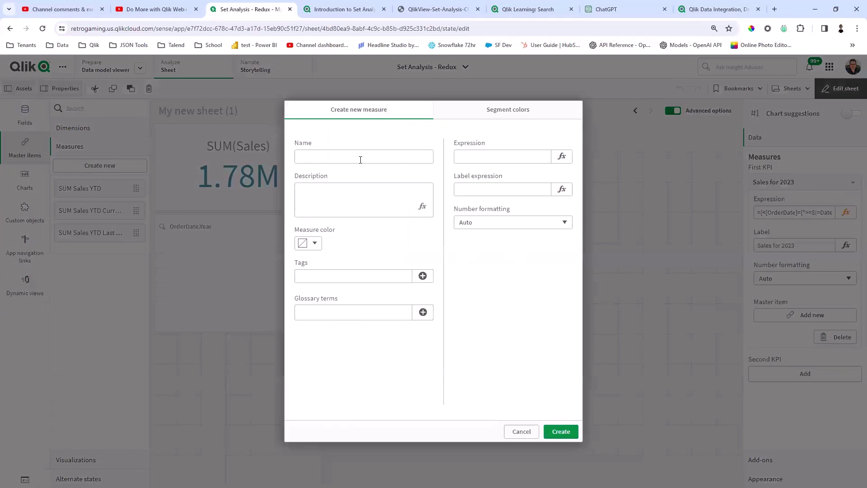
click(337, 153)
text(Total)
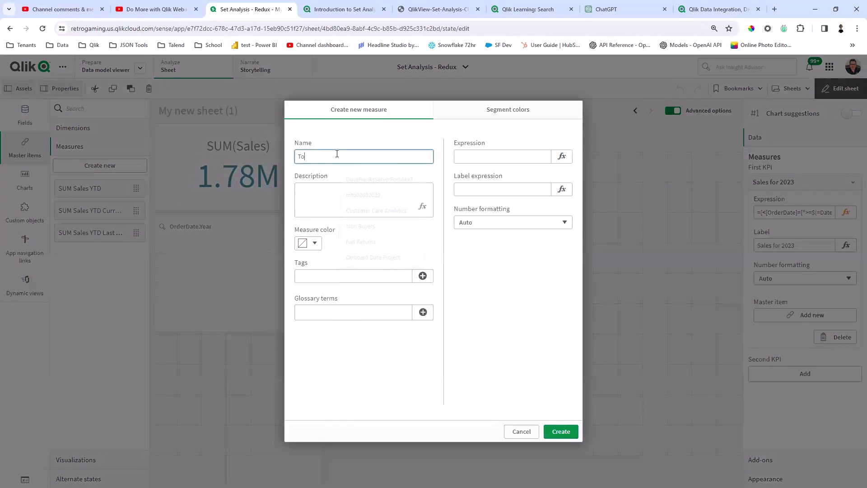
click(562, 156)
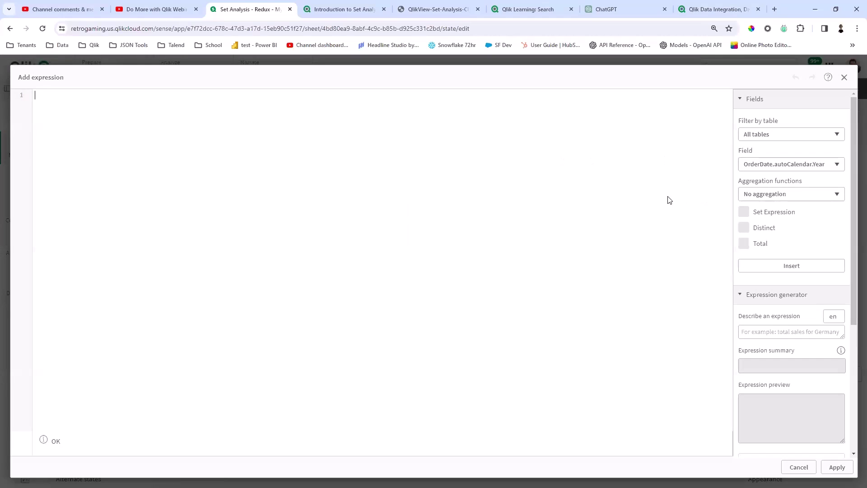
text(Sum(Sales))
click(837, 468)
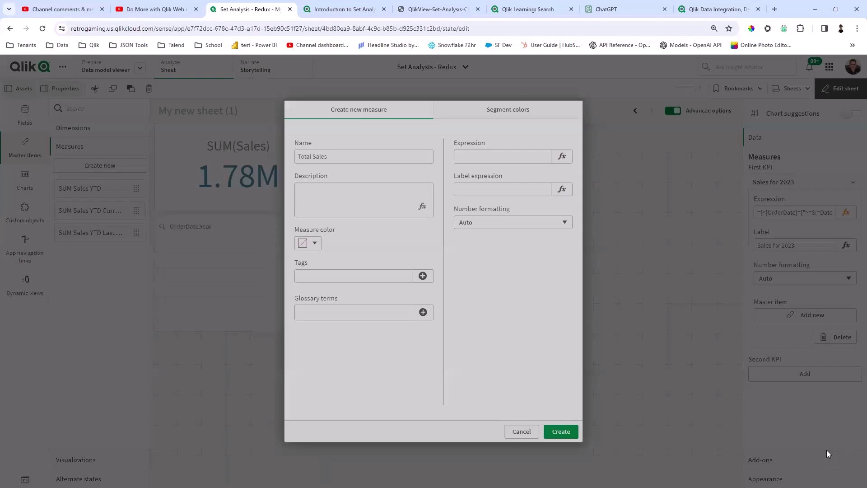
Set the Total Sales measure's number formatting to Money, leave its label expression empty, and create the measure
click(520, 186)
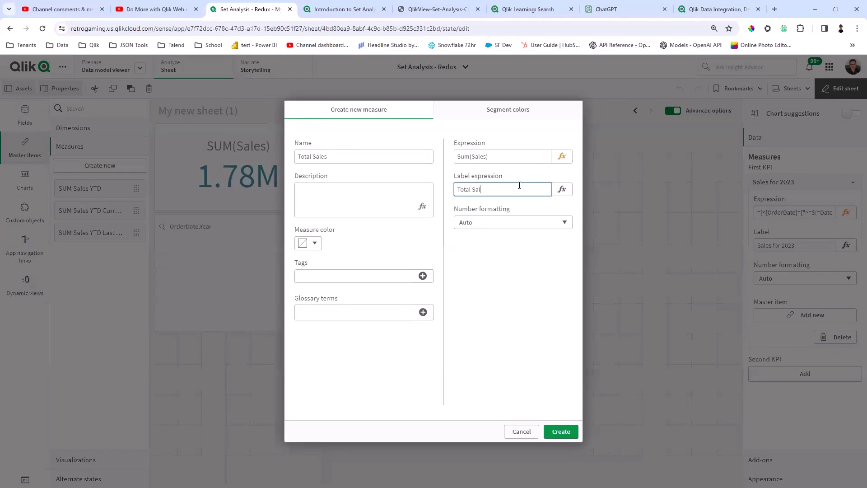
click(532, 228)
click(513, 248)
click(515, 193)
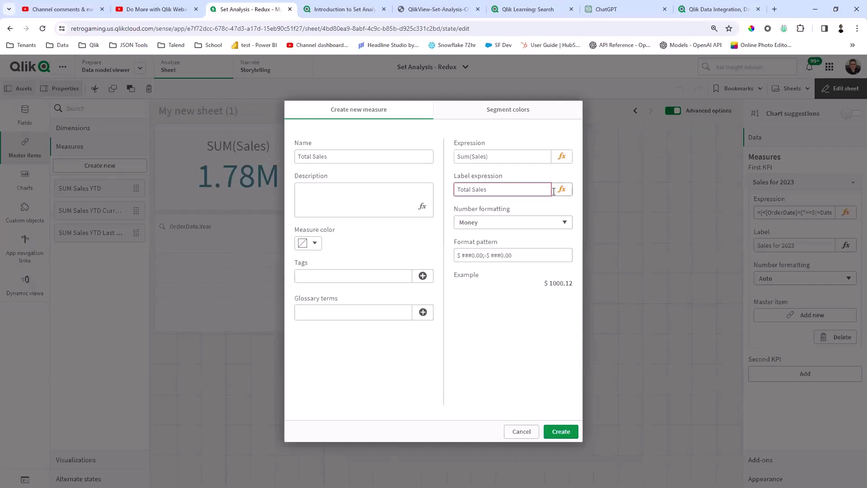
key(ctrl+a)
key(BackSpace)
click(552, 212)
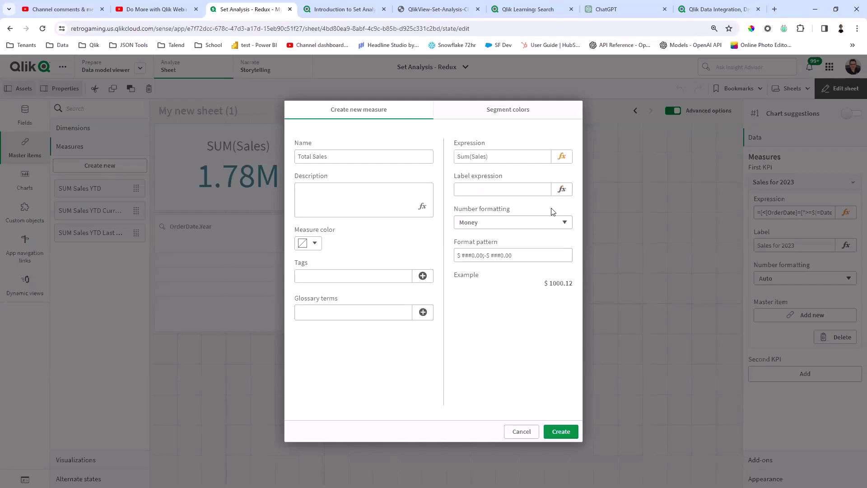
click(561, 431)
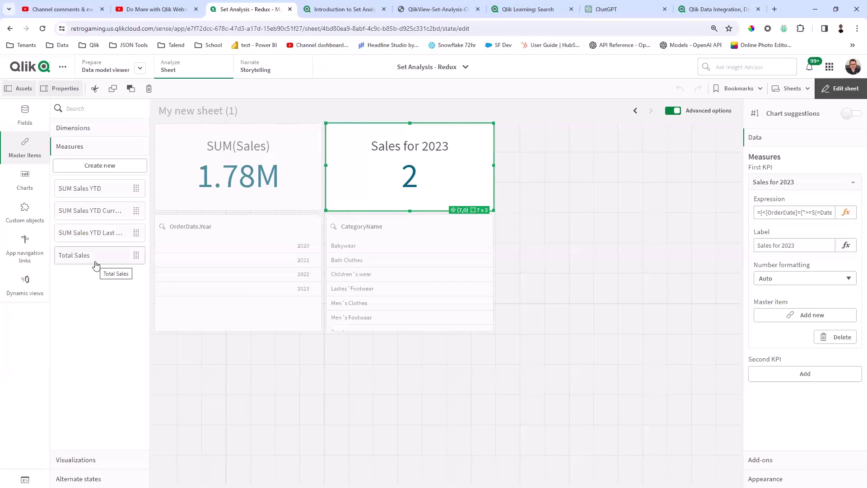
Add the Total Sales measure to the sheet as a KPI below the filter panes, spanning both columns at 14 x 5 cells
drag(96, 262, 335, 387)
drag(445, 407, 334, 402)
drag(444, 410, 502, 406)
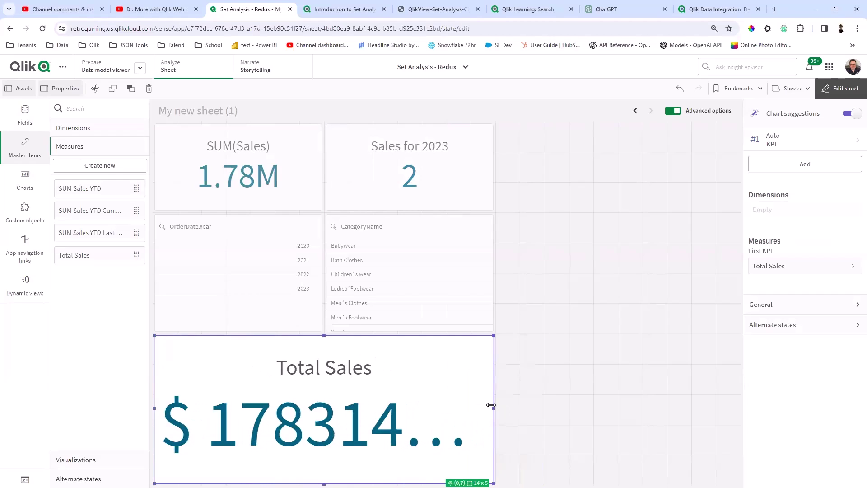
Add stacked KPIs for SUM Sales YTD, YTD Current Year and YTD Last Year beside the existing objects, shortening the first to 10 x 3 cells
drag(100, 192, 607, 228)
drag(622, 306, 614, 224)
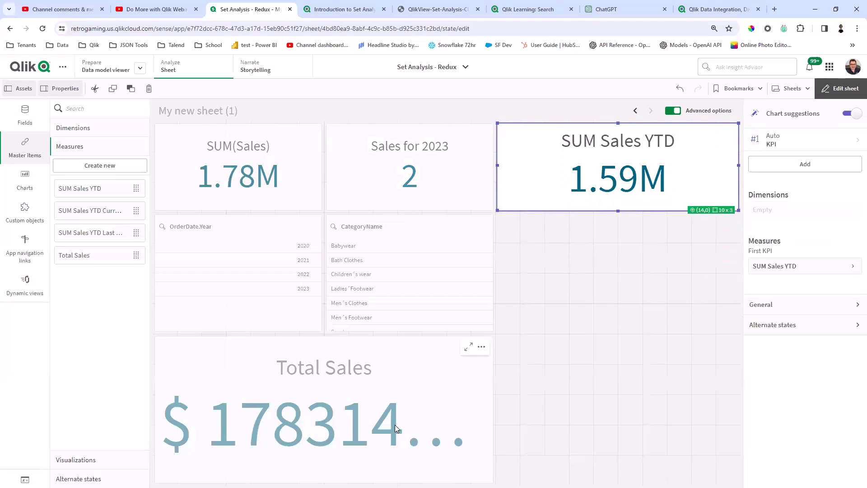
drag(104, 211, 572, 264)
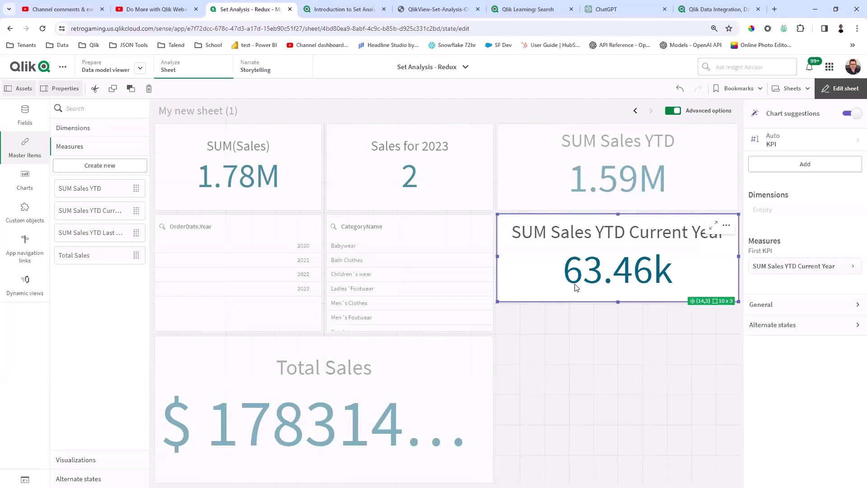
drag(120, 233, 621, 331)
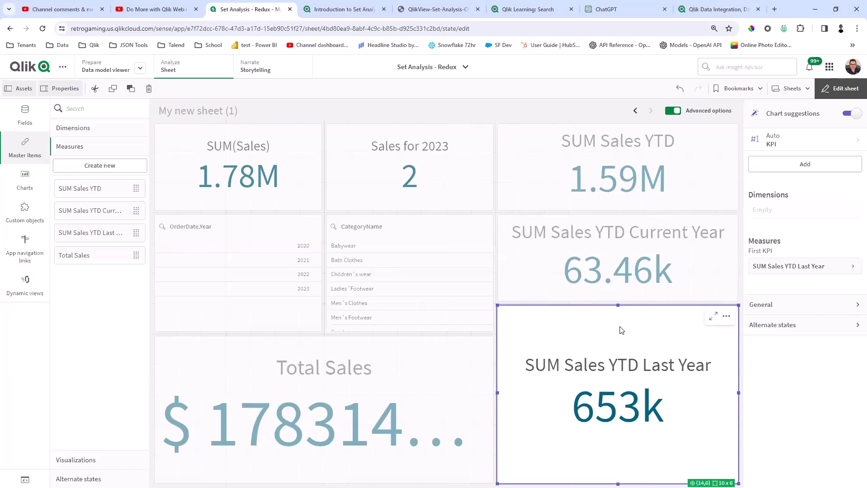
Open the "RGB Sales - Azure Talend Stitch" app in a separate browser tab and examine its Sales and Order Analysis sheet
click(63, 68)
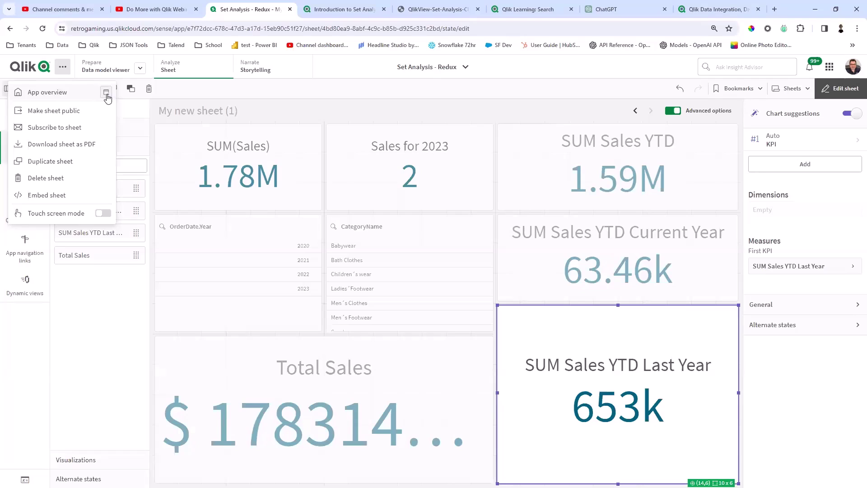
click(107, 93)
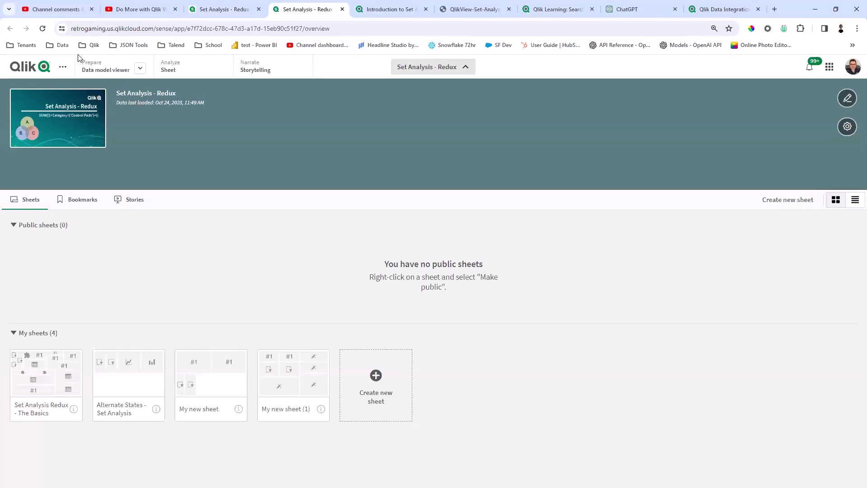
click(30, 69)
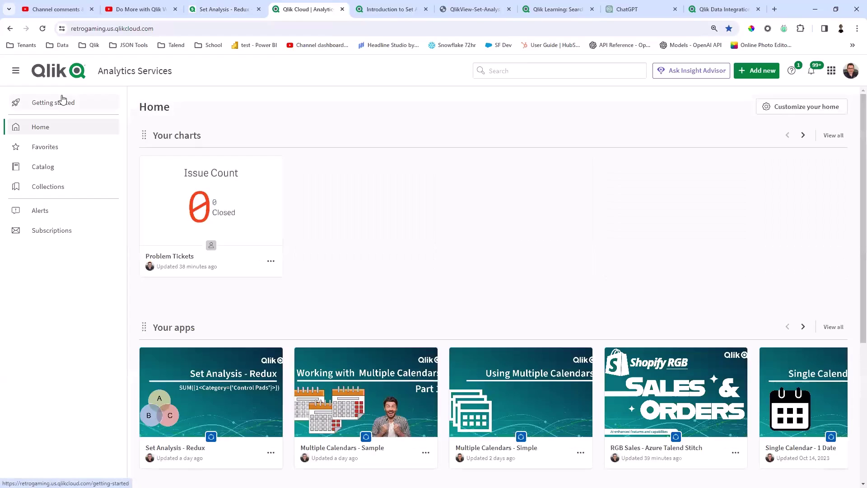
click(664, 384)
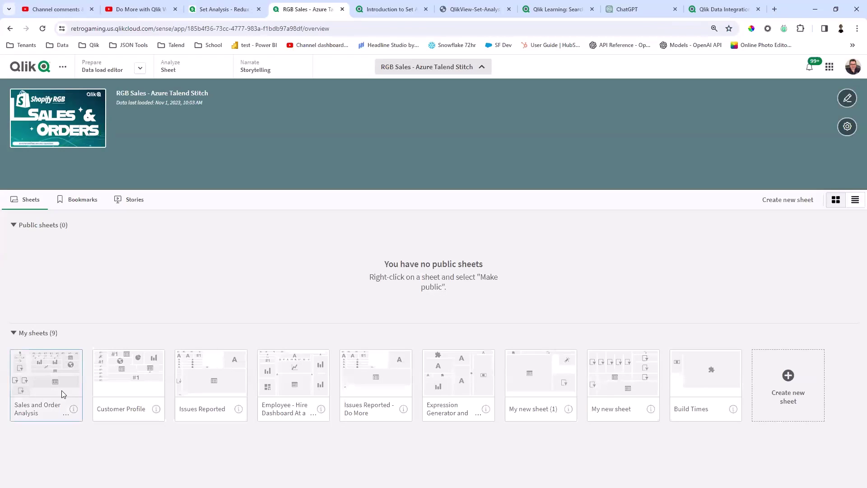
click(63, 392)
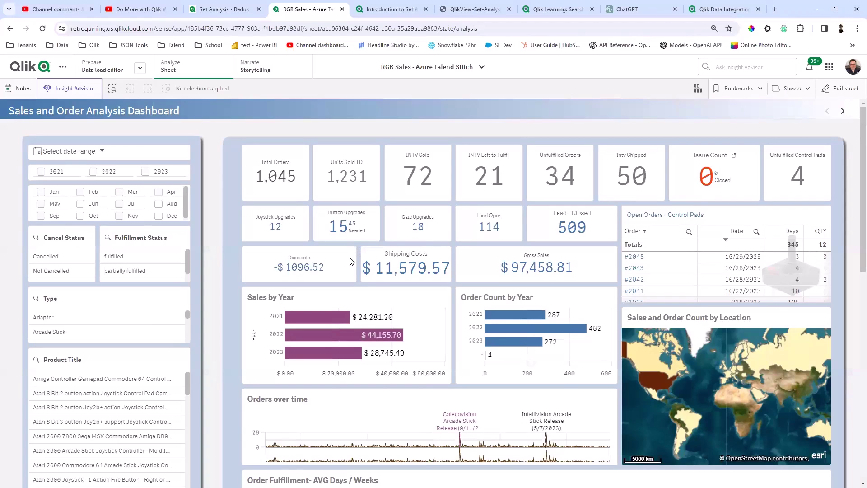
scroll(349, 261, down, 3)
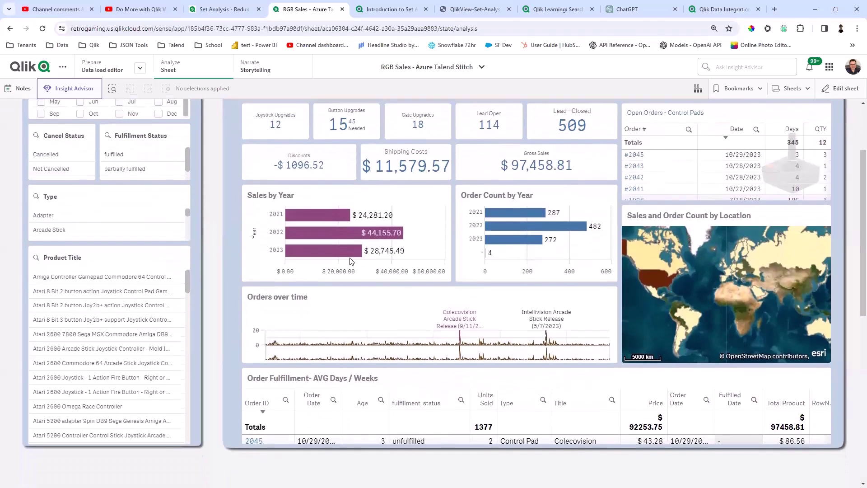
Compare the dashboard for Not Cancelled and Cancelled orders using the Cancel Status filter, finishing with both values selected
scroll(366, 261, up, 3)
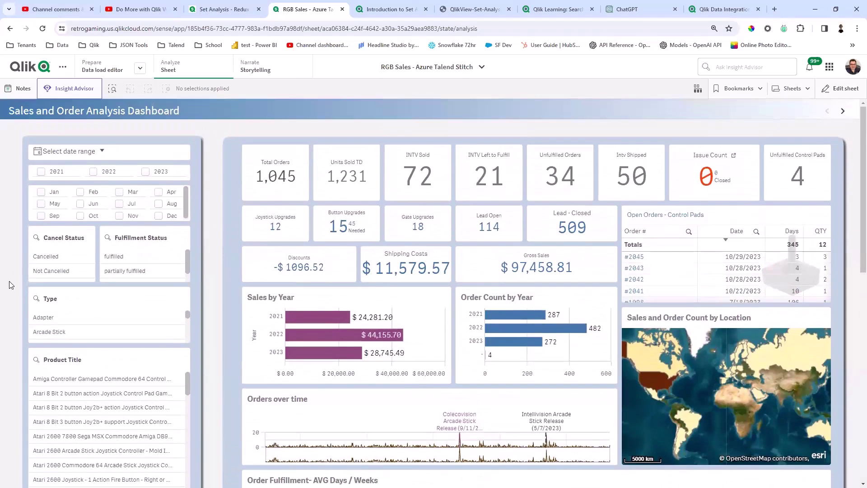
click(44, 271)
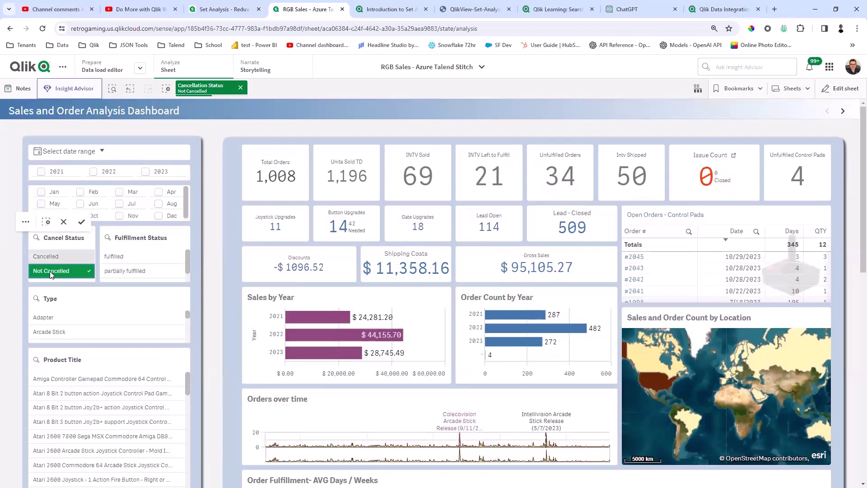
click(51, 272)
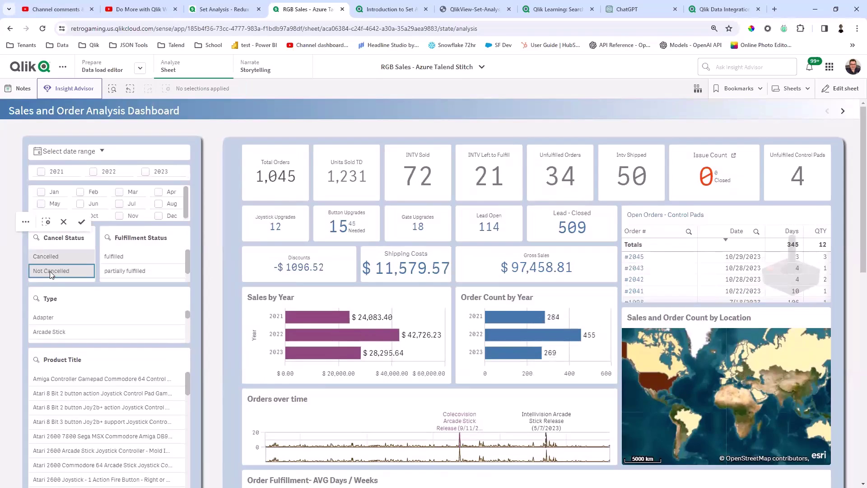
click(51, 272)
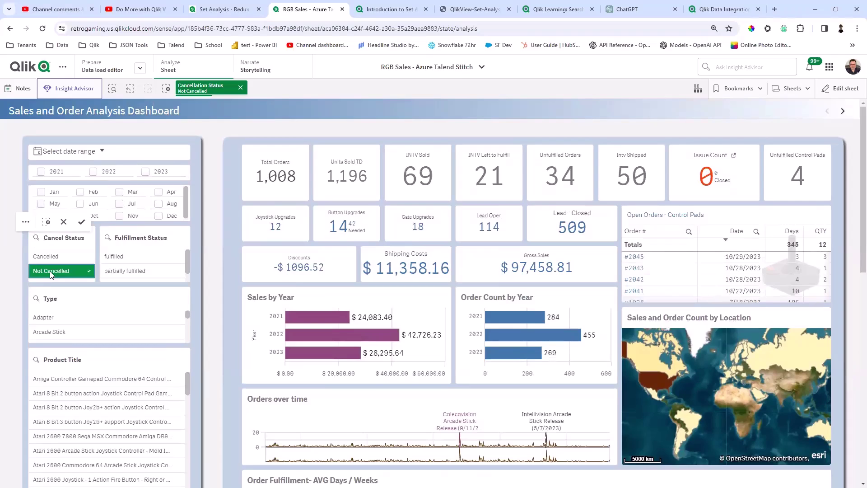
click(58, 273)
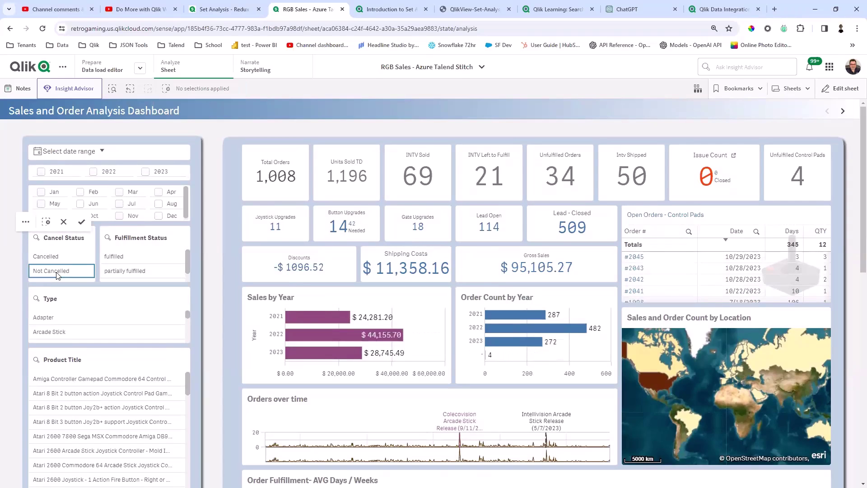
click(59, 261)
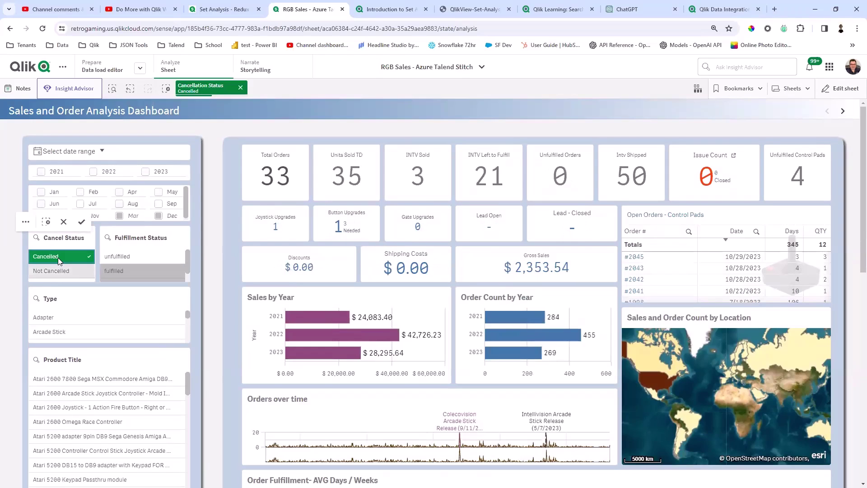
click(58, 259)
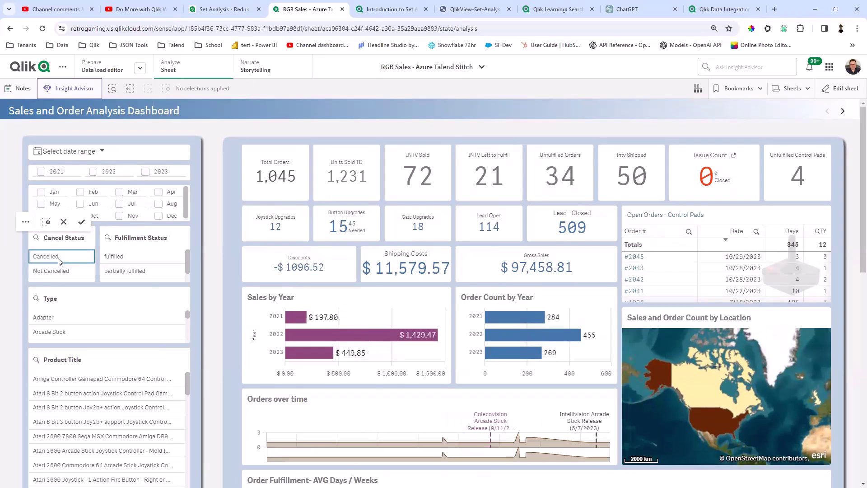
click(61, 270)
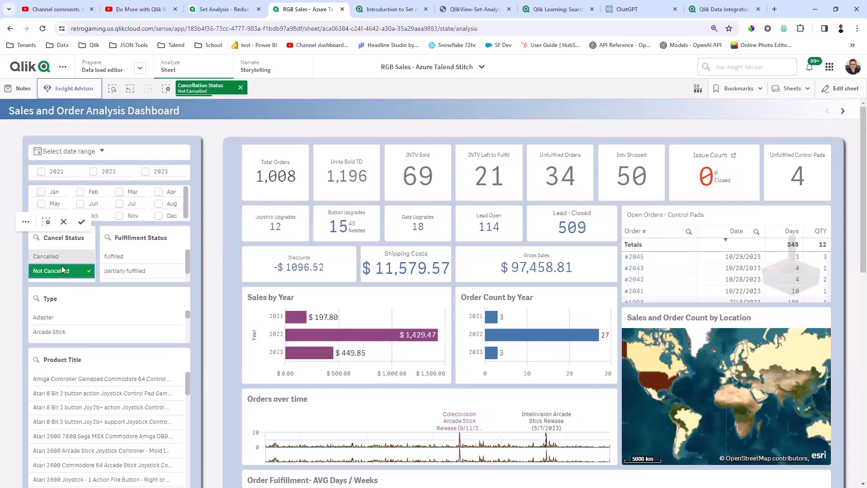
click(62, 257)
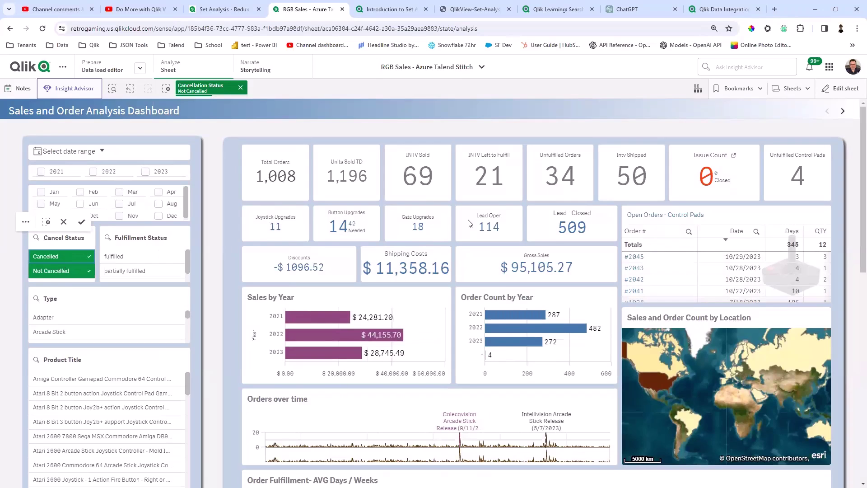
Put the dashboard sheet in edit mode, read the full expression of the Intv Shipped KPI and close it without changes
click(852, 92)
click(847, 89)
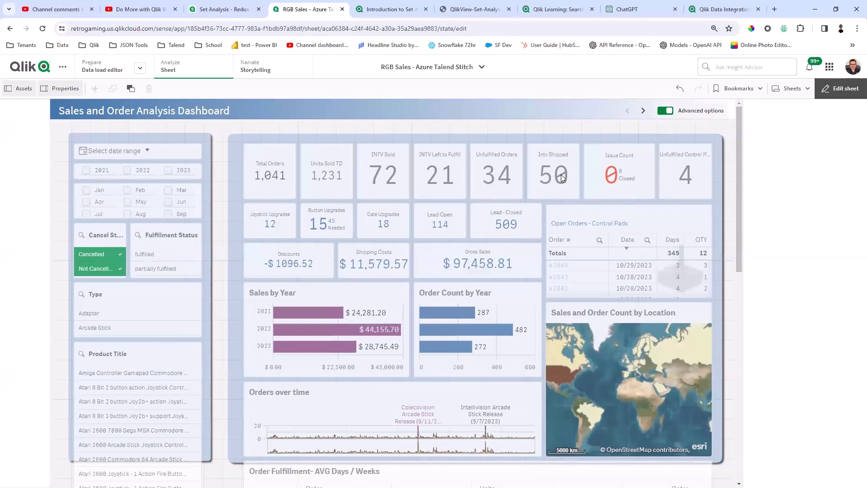
click(563, 178)
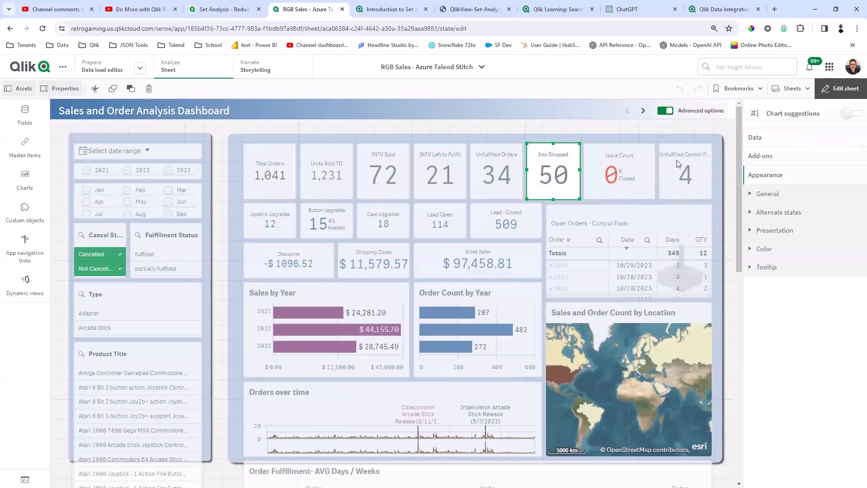
click(785, 143)
click(794, 182)
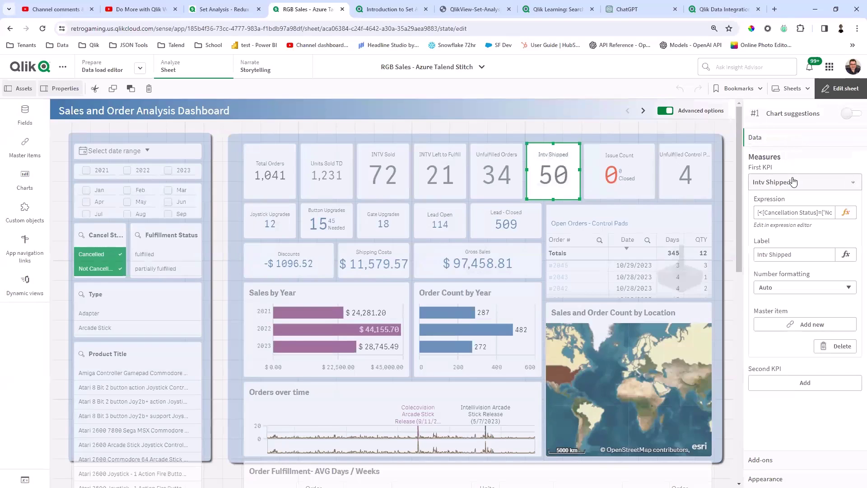
click(843, 212)
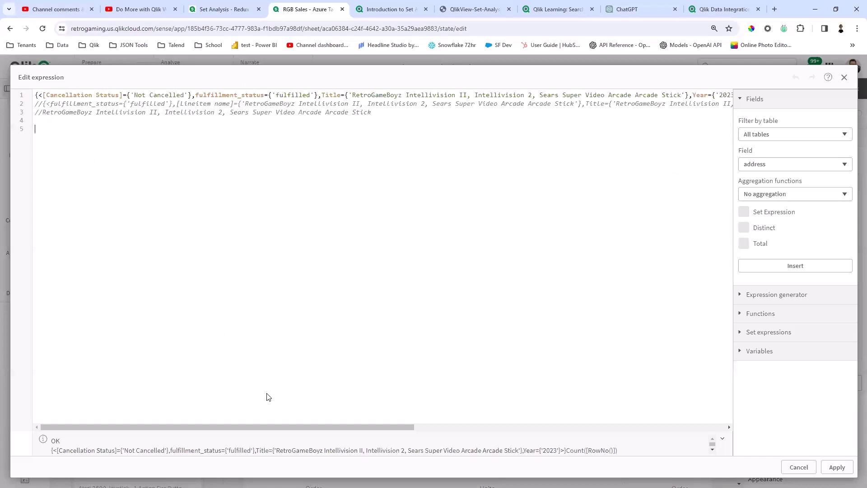
drag(287, 428, 405, 437)
drag(386, 433, 408, 422)
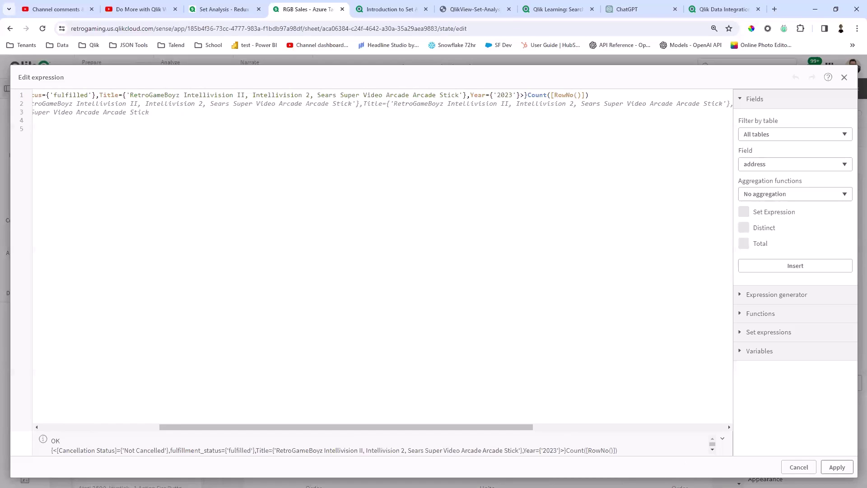
click(799, 467)
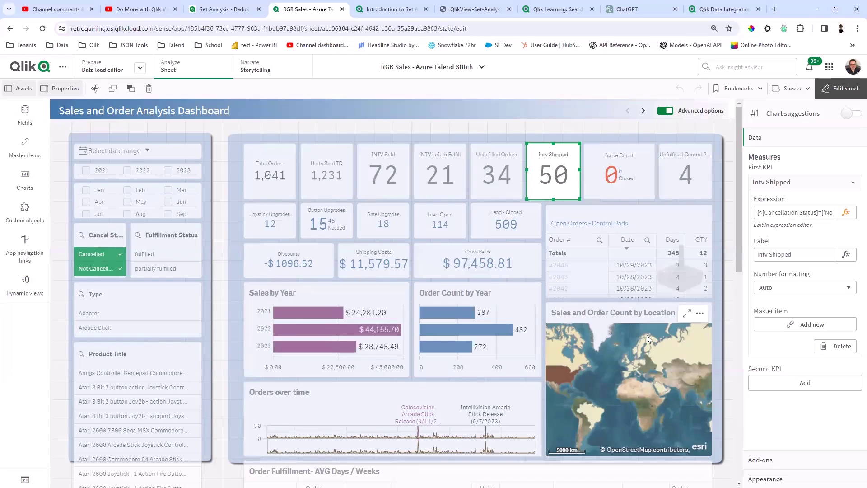
click(573, 129)
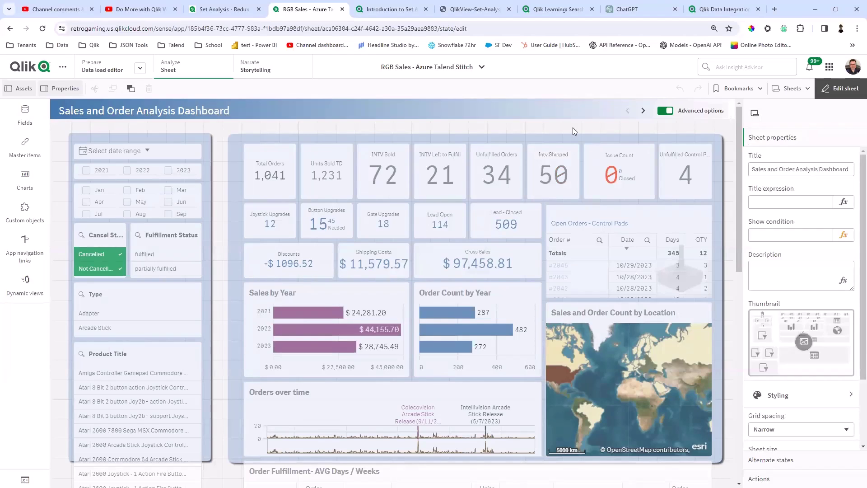
Switch to the Set Analysis - Redux app and show its Alternate States - Set Analysis sheet in analysis mode
click(229, 15)
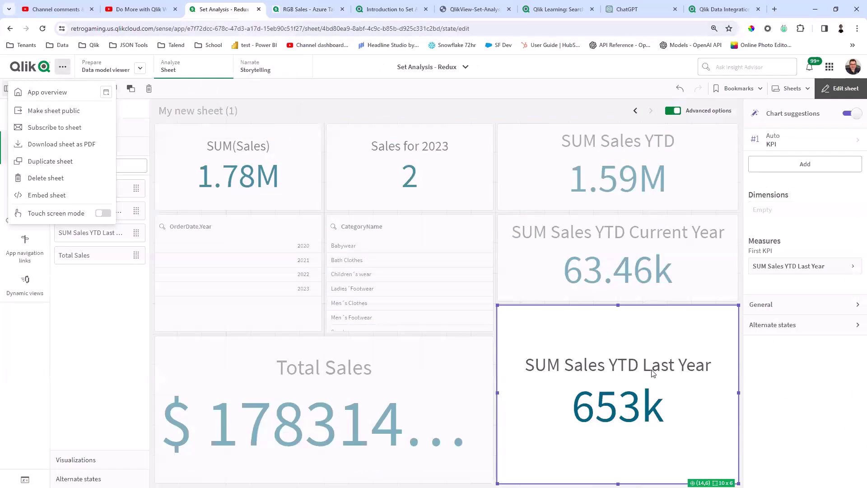
click(628, 418)
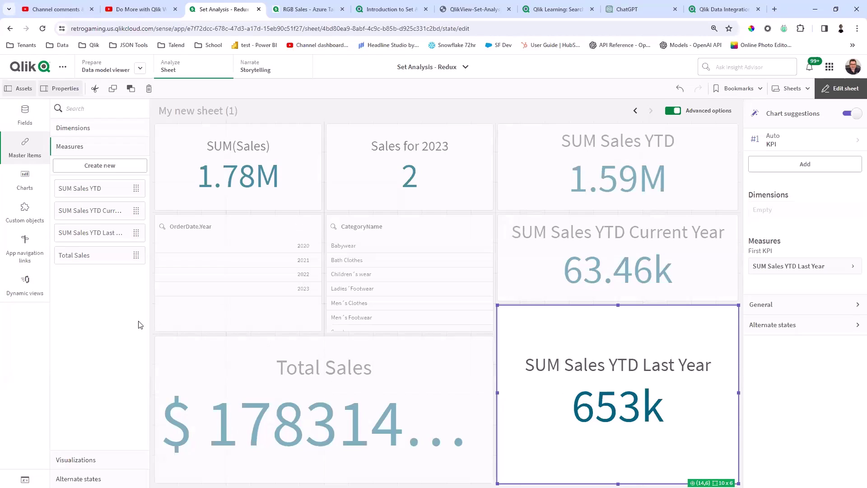
click(792, 89)
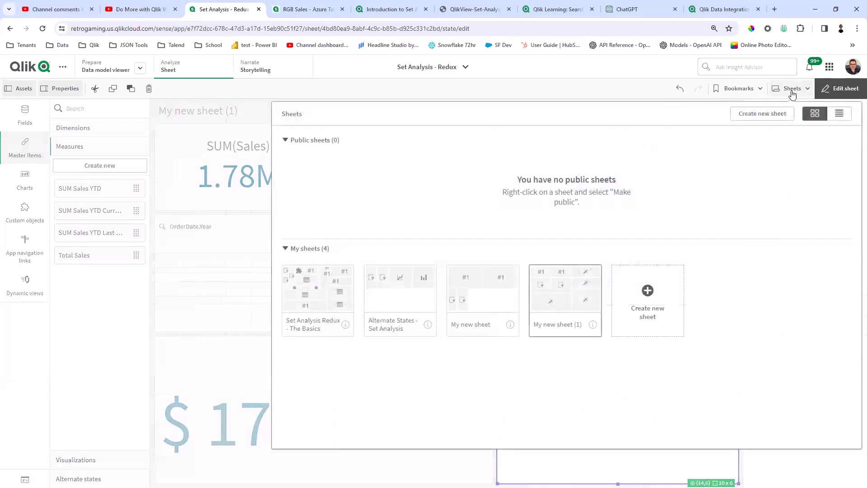
click(394, 307)
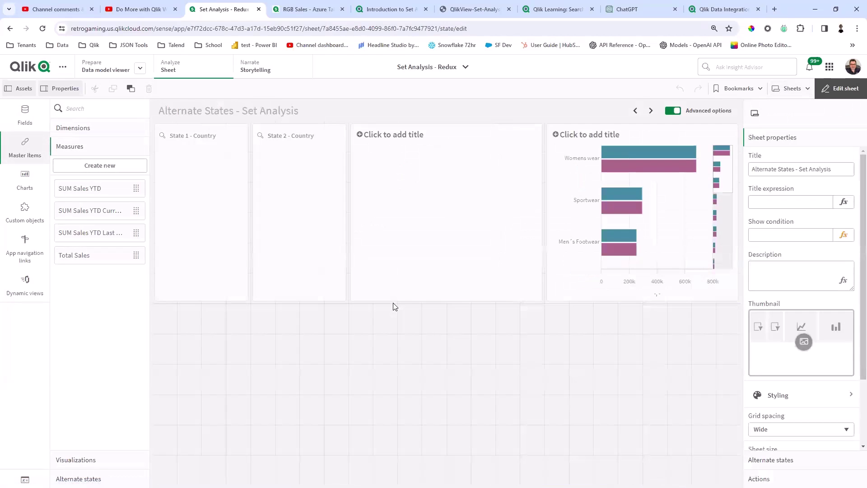
click(843, 90)
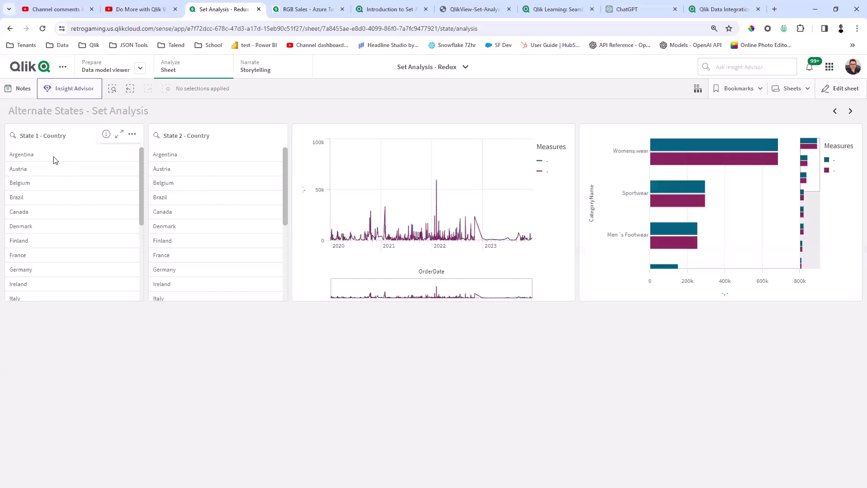
Select only Brazil in the State 1 country filter and Germany in the State 2 country filter to compare them
click(47, 207)
click(47, 195)
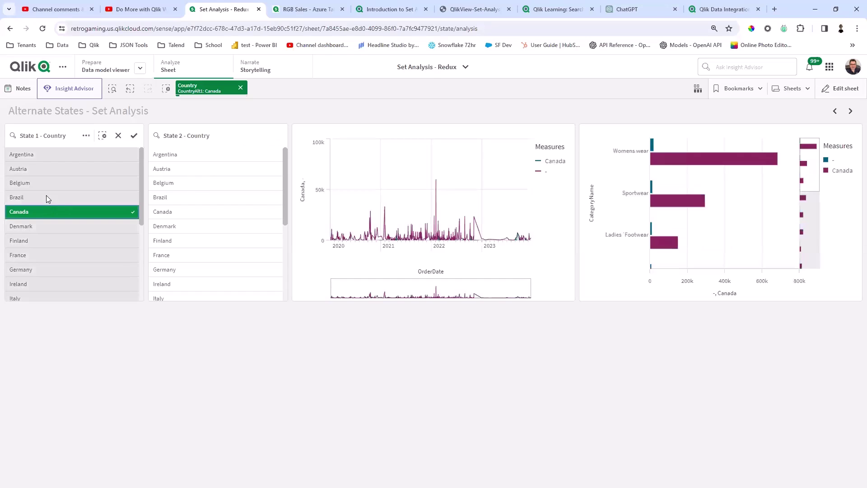
click(47, 209)
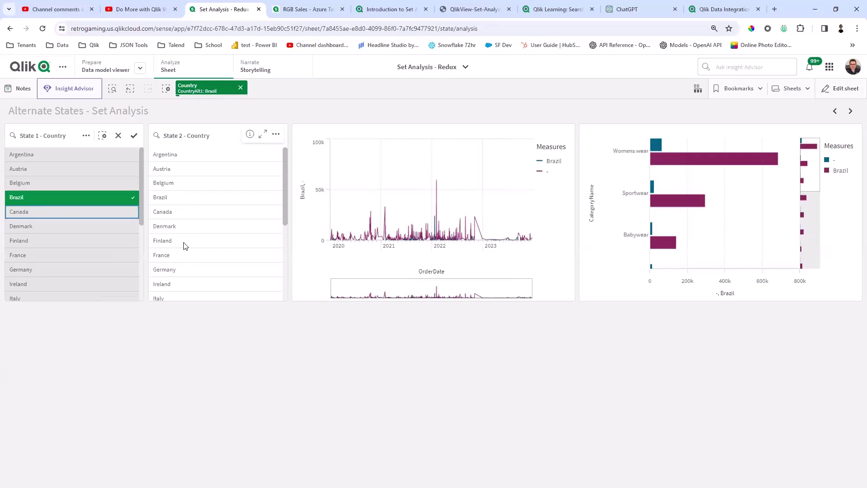
click(187, 271)
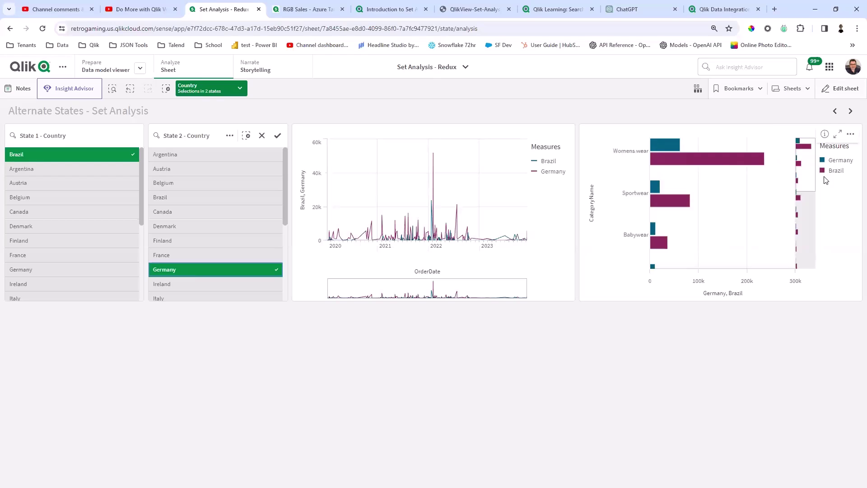
Change the country comparison to Belgium in State 1 and Canada in State 2, clearing the previous countries
click(176, 215)
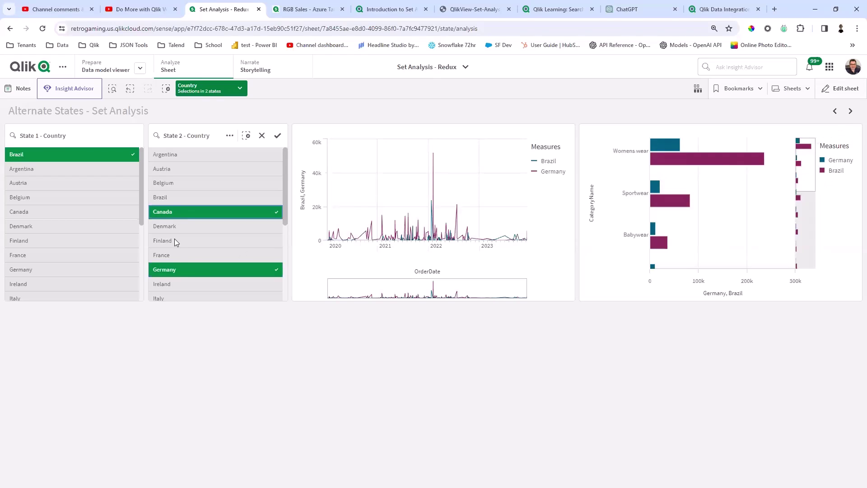
click(179, 271)
click(28, 197)
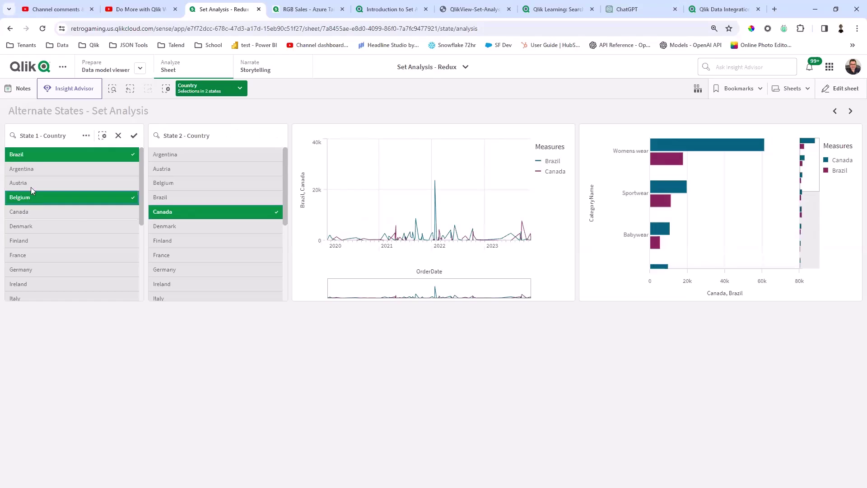
click(35, 156)
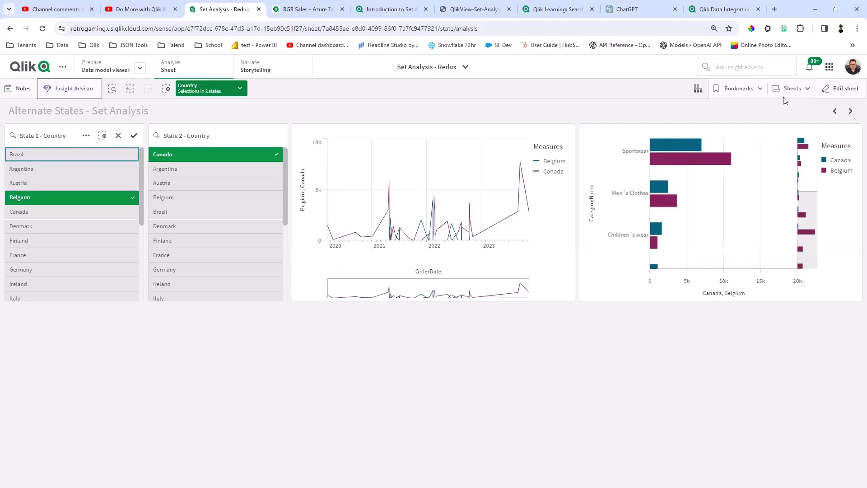
In sheet edit mode, check which alternate state is assigned to the State 1 and State 2 country filter panes
click(839, 90)
click(196, 233)
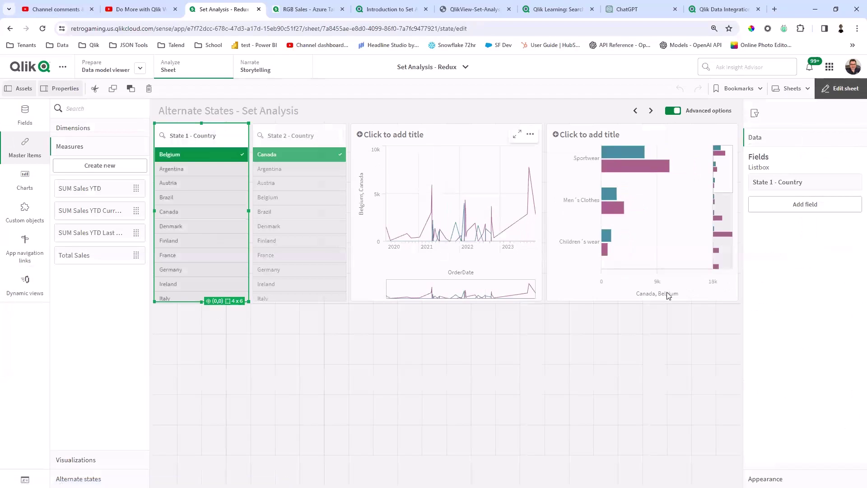
click(768, 478)
click(785, 201)
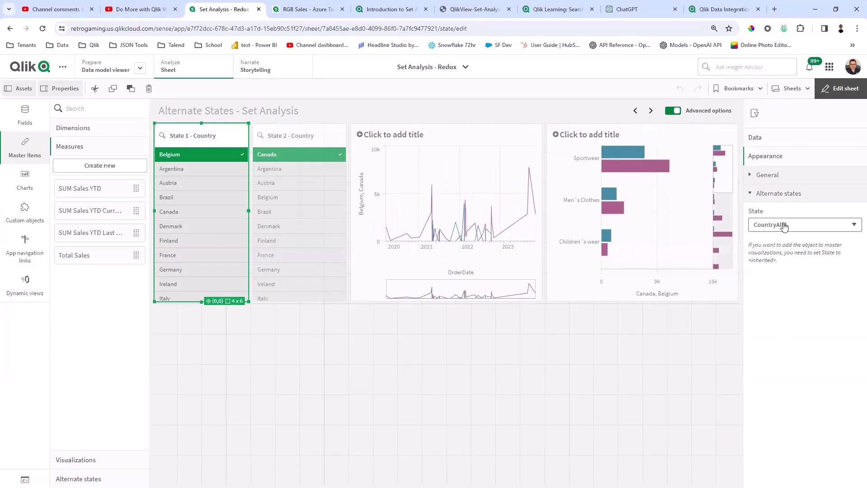
click(294, 255)
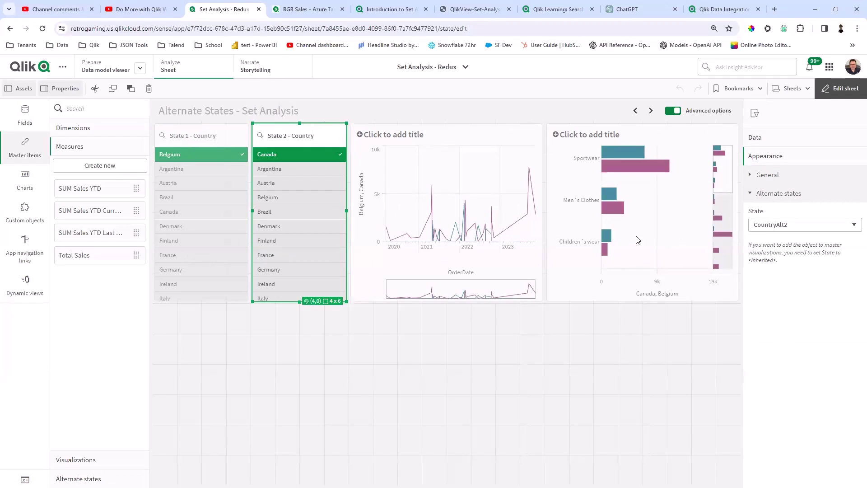
Examine the expression of the line chart's first measure, focusing on its alternate state reference, and close it without changes
click(471, 268)
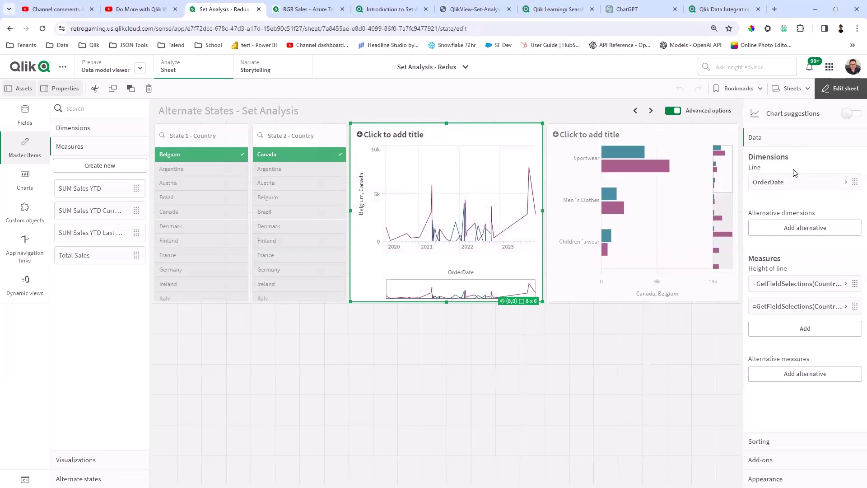
click(809, 284)
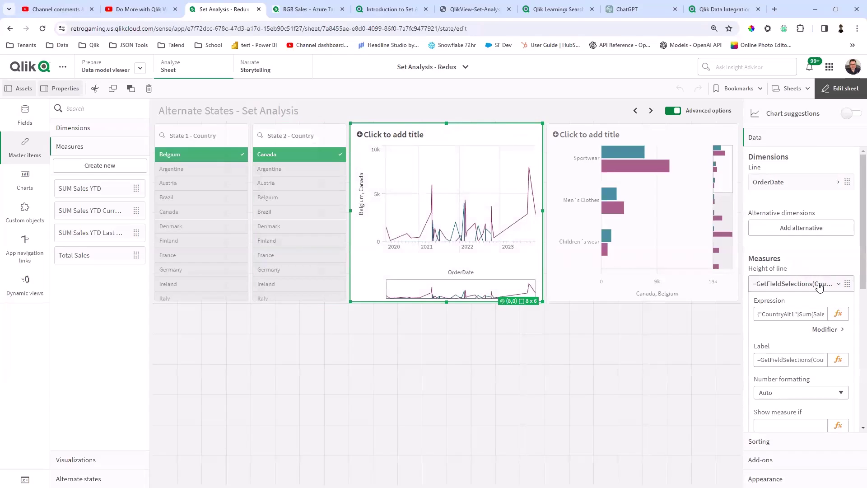
click(838, 315)
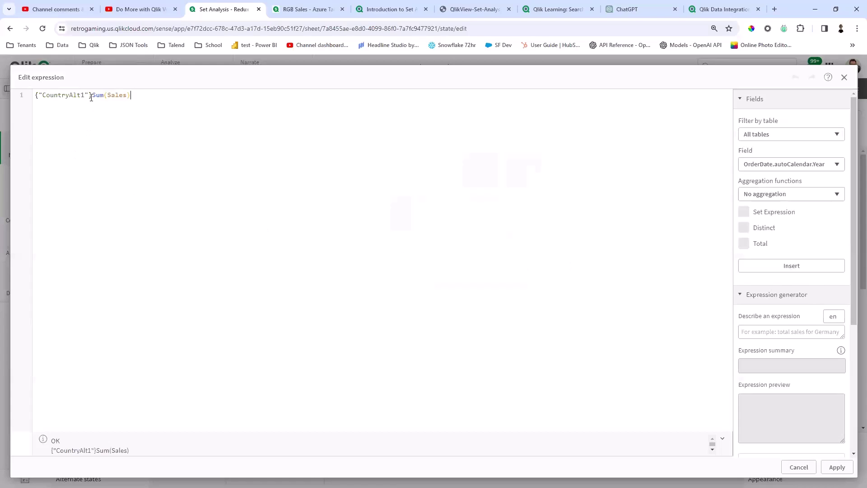
click(45, 104)
drag(80, 96, 42, 96)
click(66, 115)
click(796, 469)
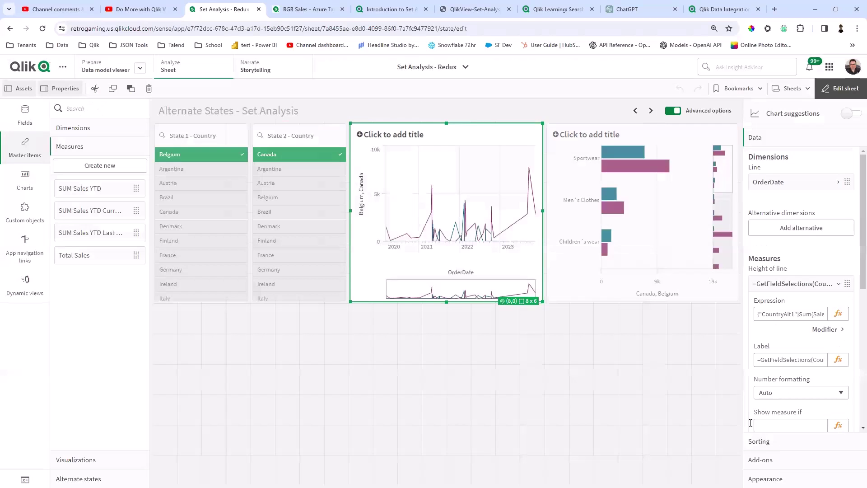
Examine the expression of the line chart's second measure, close it without changes, and leave sheet edit mode
click(780, 284)
click(790, 307)
click(839, 335)
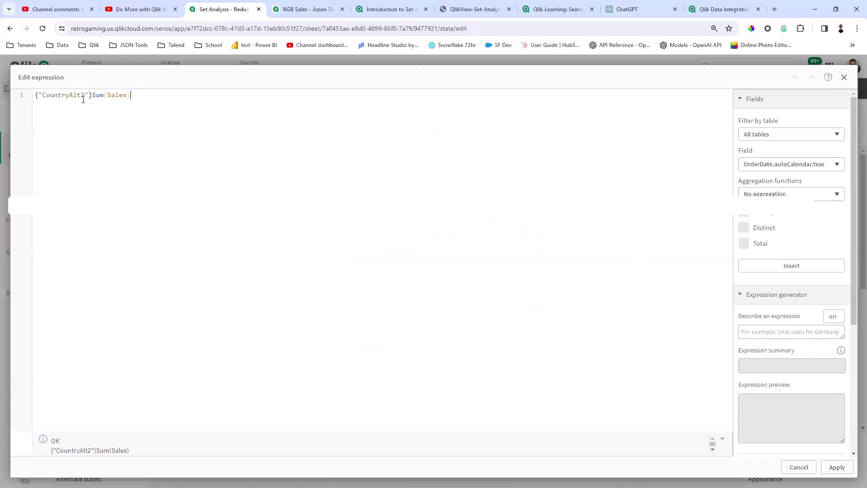
click(838, 467)
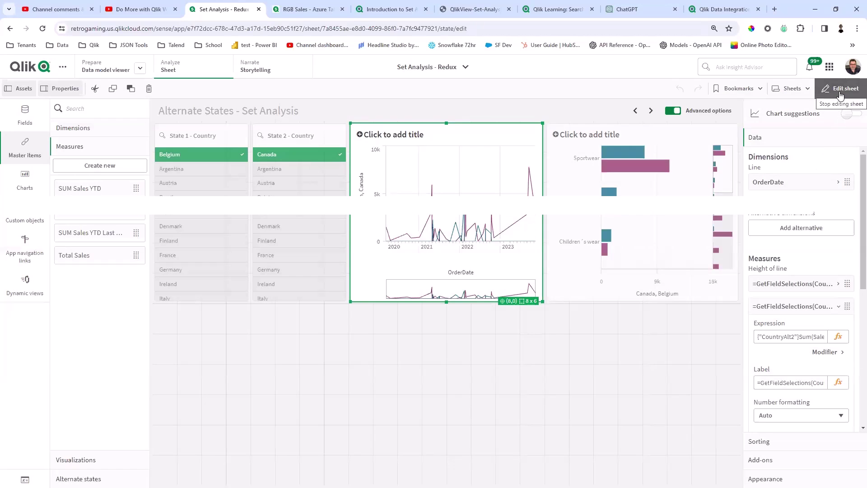
click(840, 91)
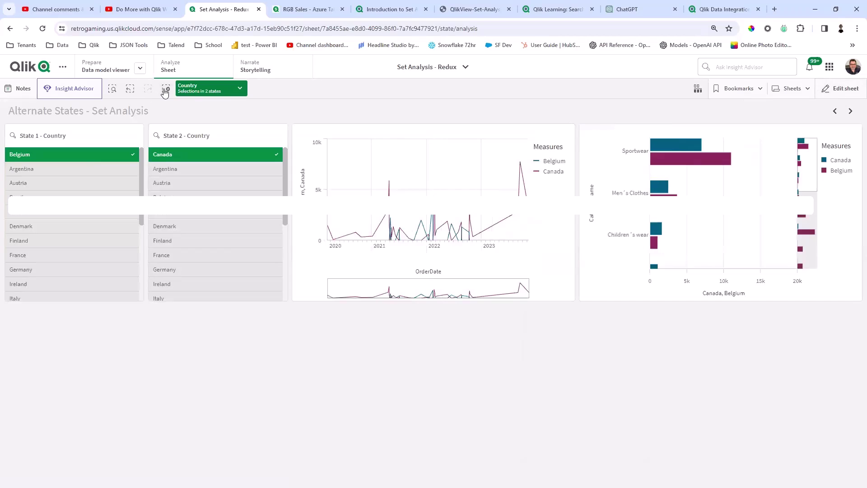
Clear all selections and compare Denmark in State 1 with Belgium in State 2
click(164, 90)
click(47, 225)
click(169, 184)
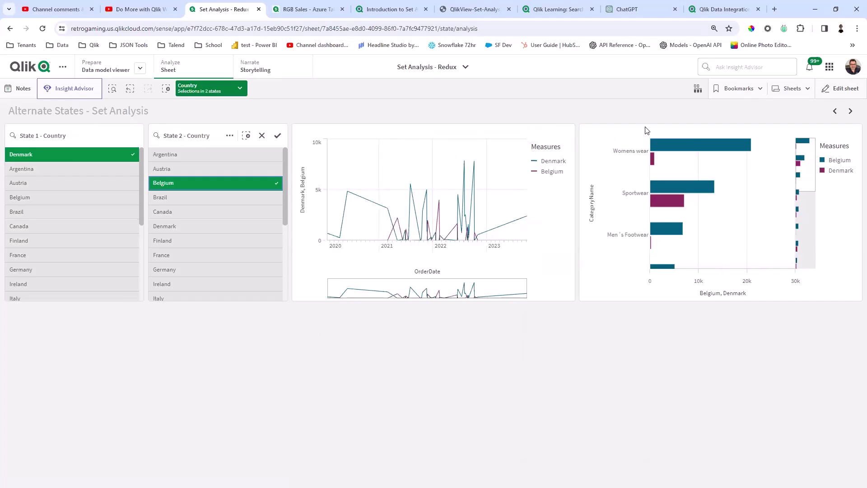
Open the "Set Analysis Redux - The Basics" sheet in view mode and find the table driven by the Sales GT and Quantity GT sliders
click(843, 88)
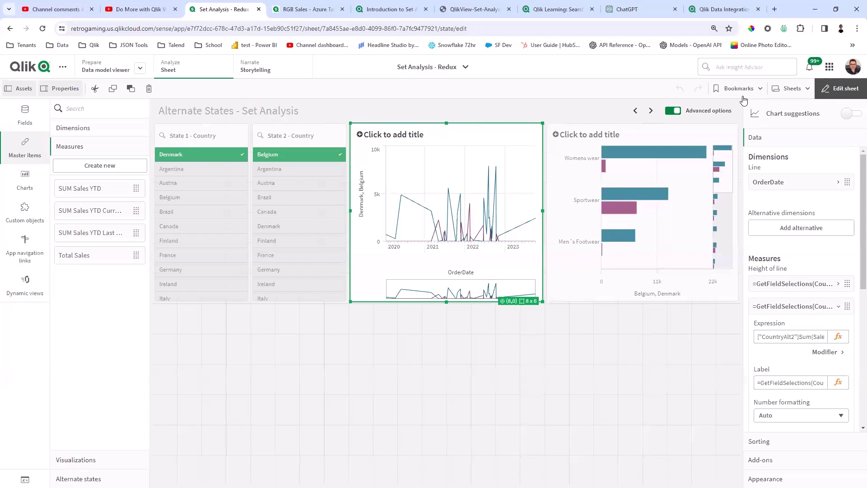
click(792, 90)
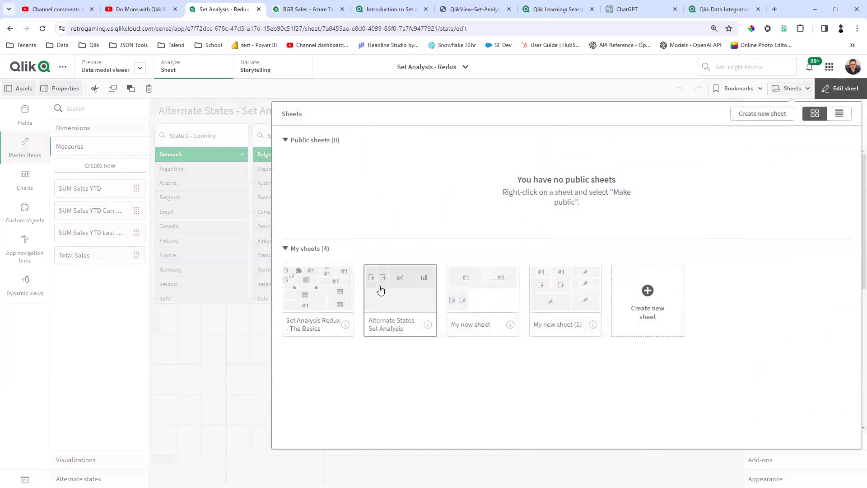
click(334, 292)
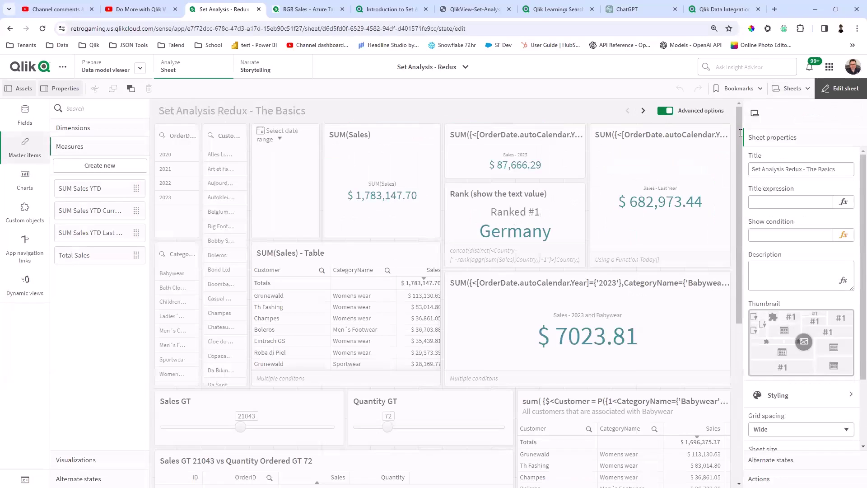
click(834, 90)
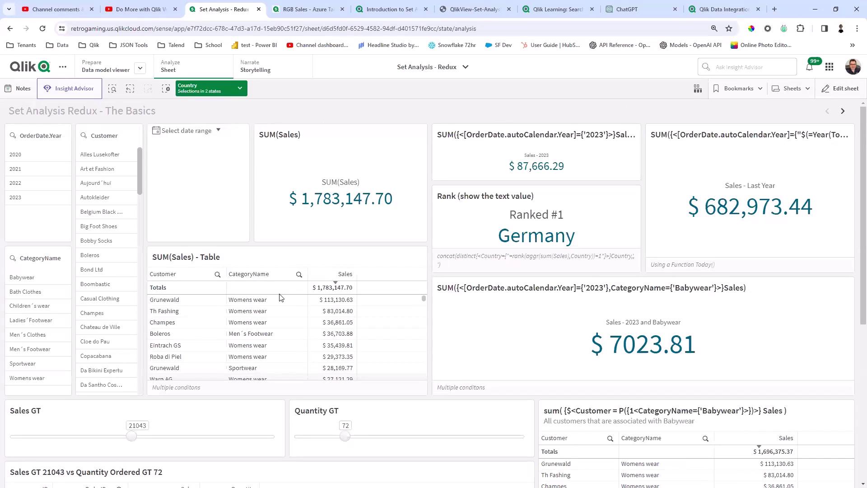
scroll(316, 307, down, 2)
scroll(443, 293, down, 1)
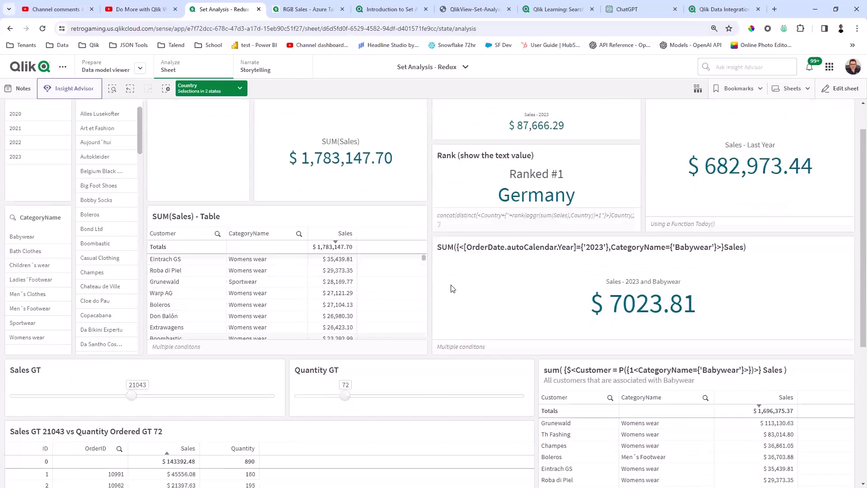
scroll(450, 290, down, 4)
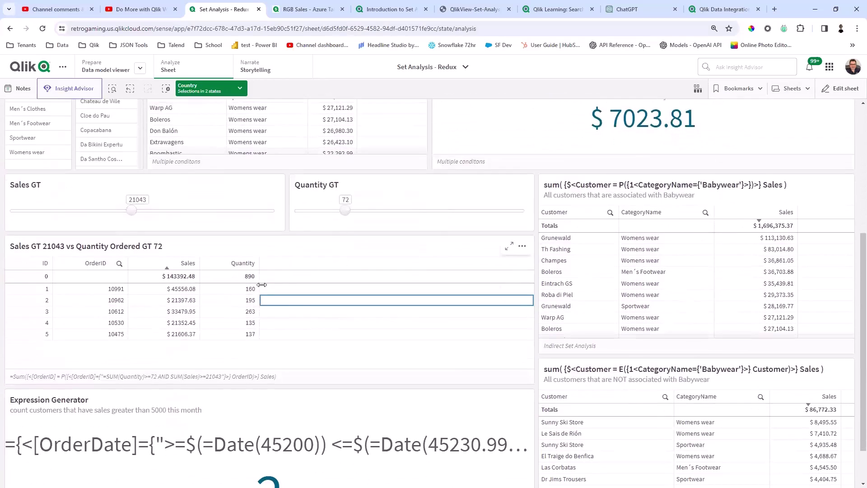
Open the Sales column expression of the Sales GT vs Quantity Ordered GT table and inspect its vQuantityScat and vTotalSalesScat variables
click(843, 88)
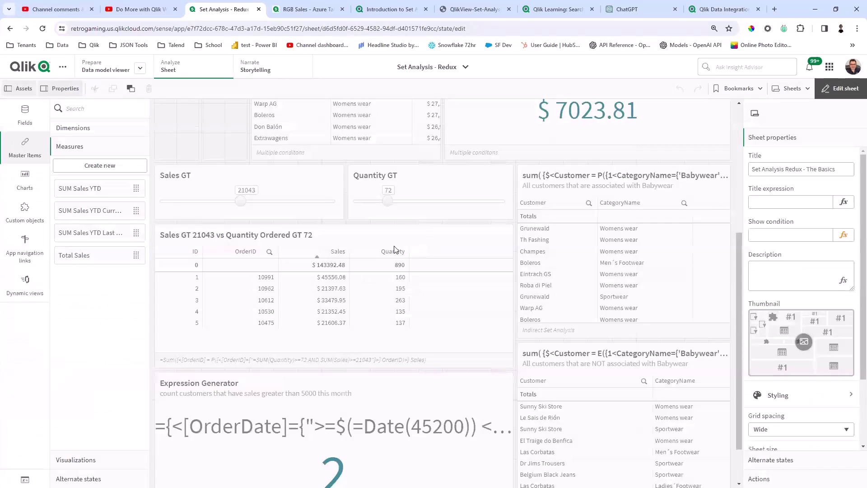
click(398, 247)
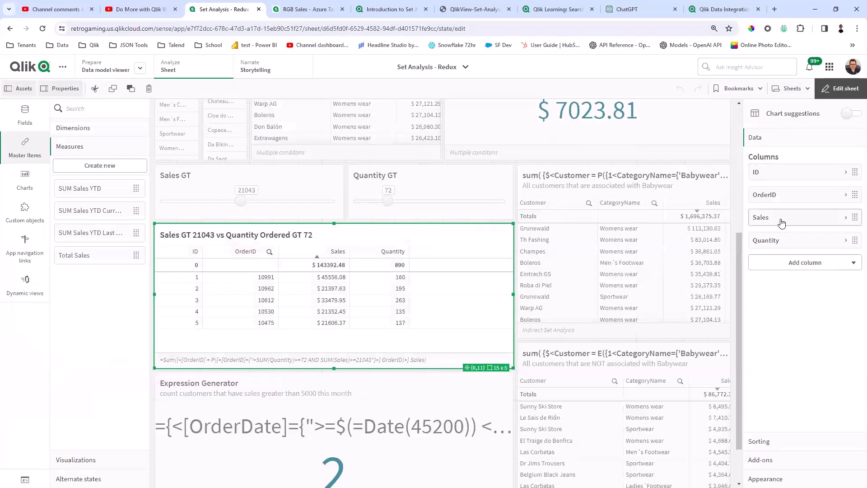
click(782, 225)
click(782, 225)
click(783, 225)
click(838, 247)
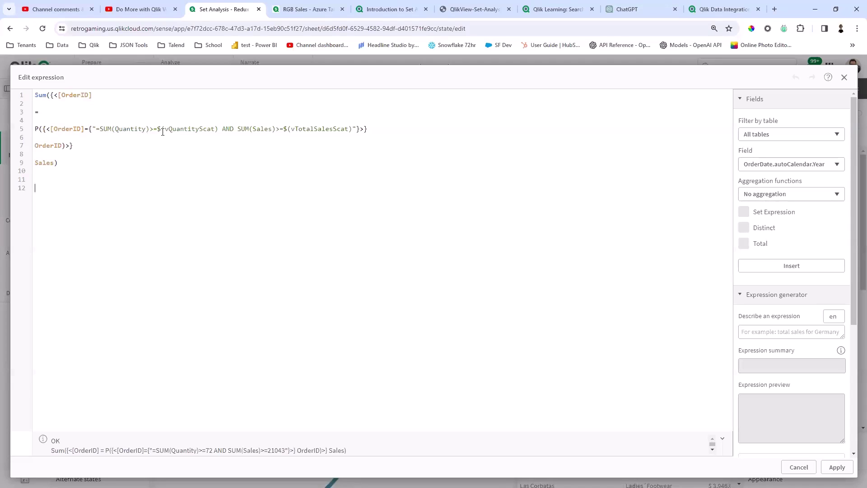
drag(159, 131, 220, 131)
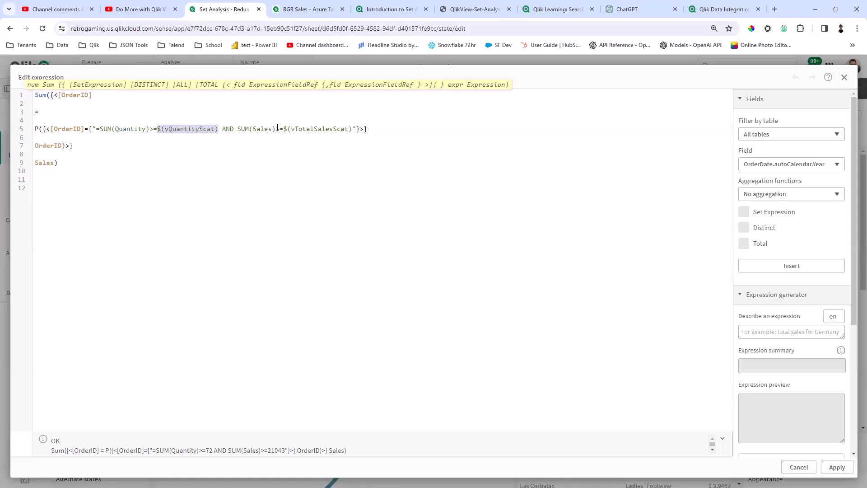
drag(284, 130, 357, 131)
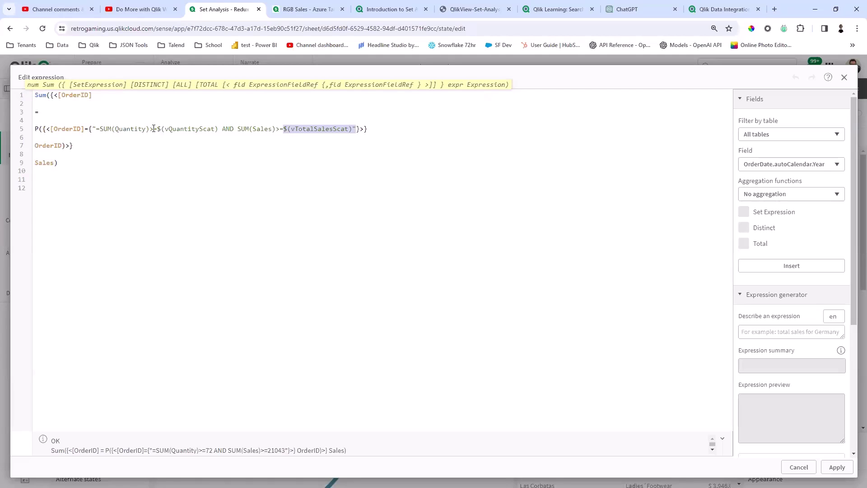
Join the Sales expression onto one line by removing its line breaks, apply it, and leave sheet edit mode
click(116, 97)
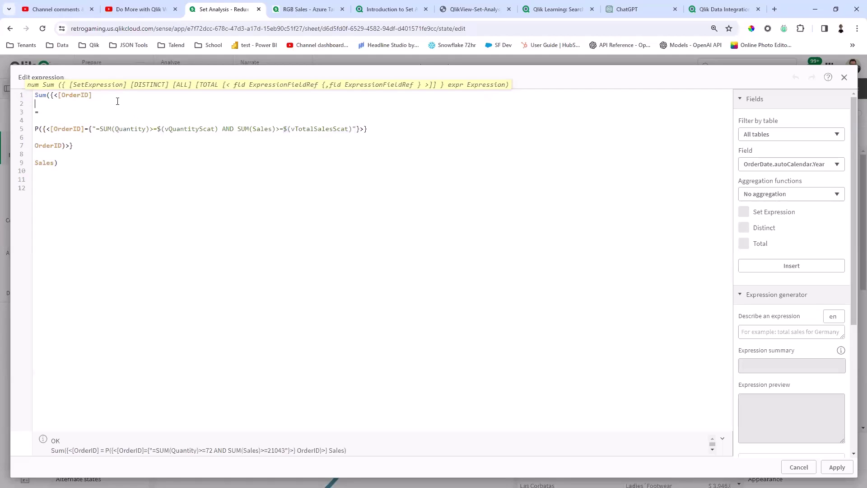
drag(116, 101, 115, 99)
key(Delete)
key(Delete)
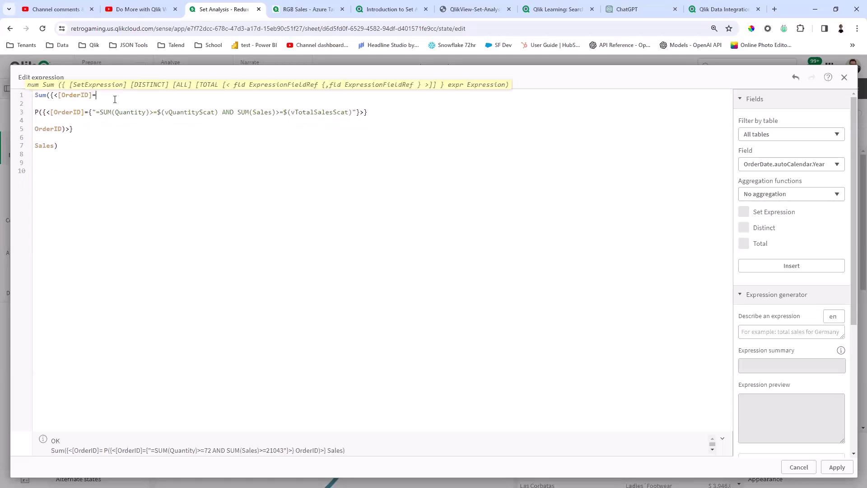
key(Delete)
key(Delete)
key(End)
key(Delete)
key(Delete)
key(End)
key(Delete)
key(Delete)
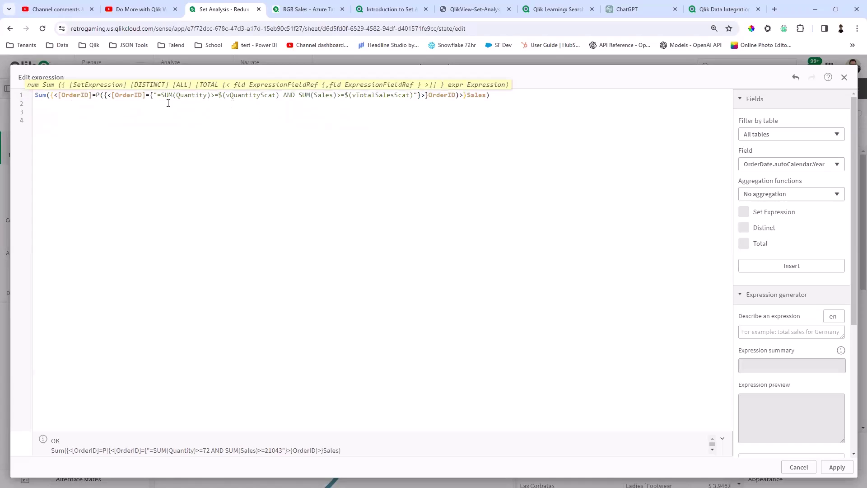
click(837, 467)
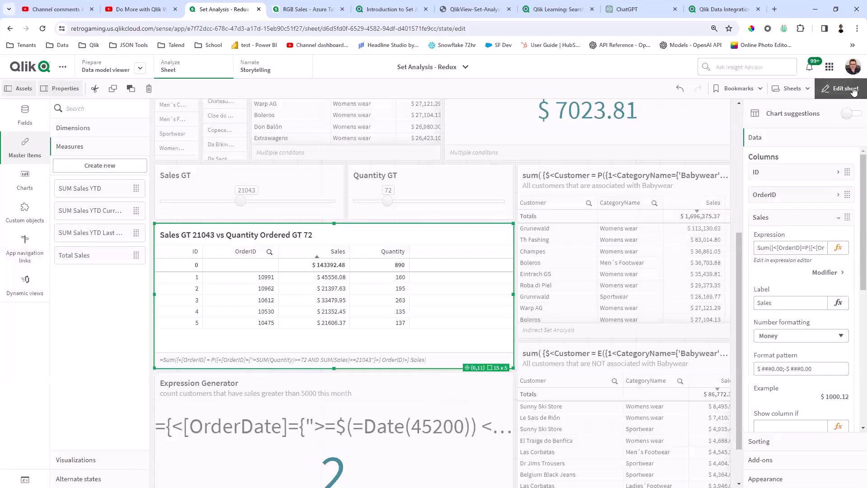
click(841, 88)
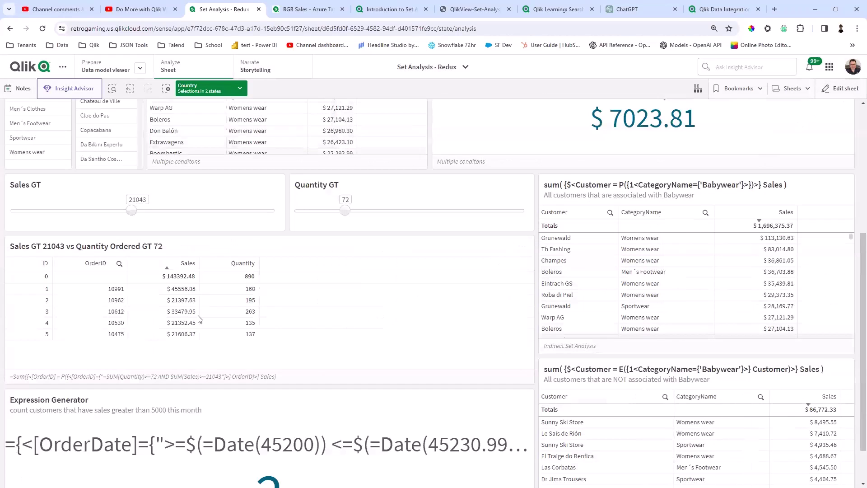
Test the Sales GT and Quantity GT thresholds at 1 and 1, 25066 and 163, and 44366 and 77
drag(131, 216, 3, 216)
drag(348, 216, 277, 219)
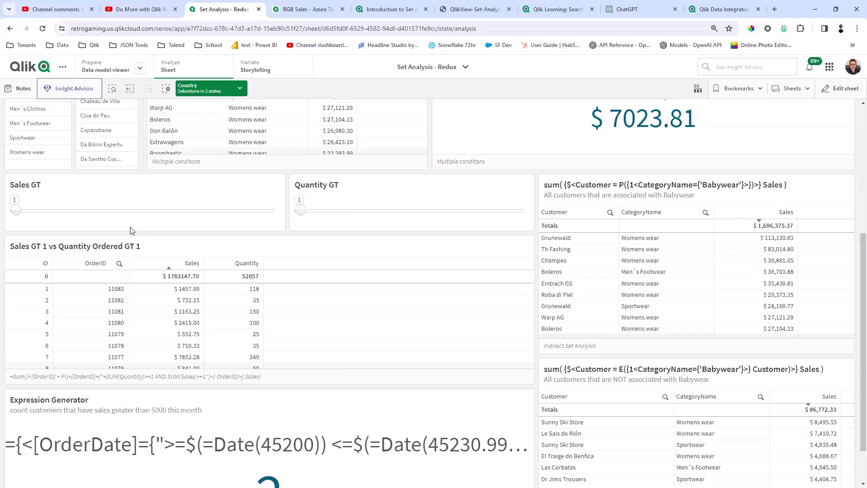
drag(15, 211, 153, 211)
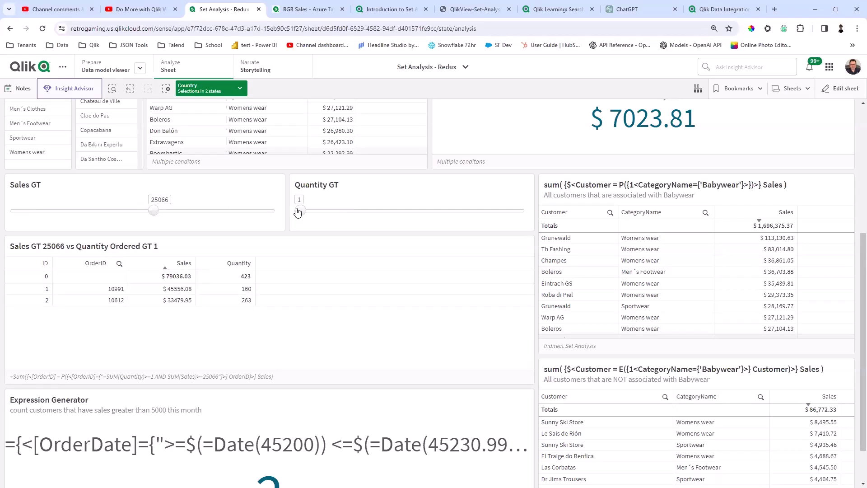
drag(302, 213, 402, 217)
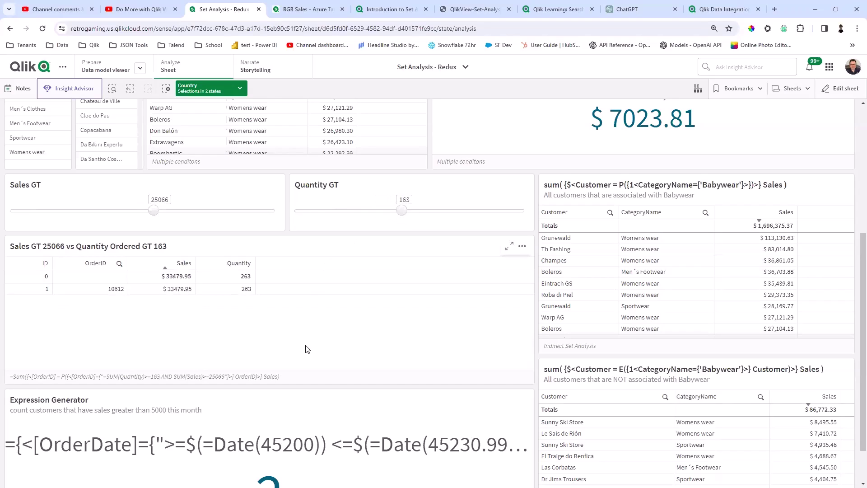
drag(402, 211, 341, 217)
drag(153, 213, 261, 216)
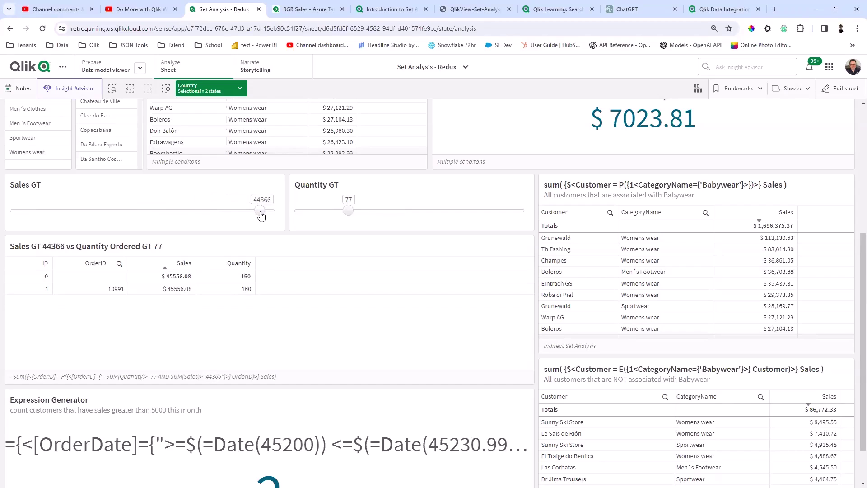
Lower Sales GT to 11188 and Quantity GT to 33, and adjust Sales GT to 13241
drag(261, 217, 77, 221)
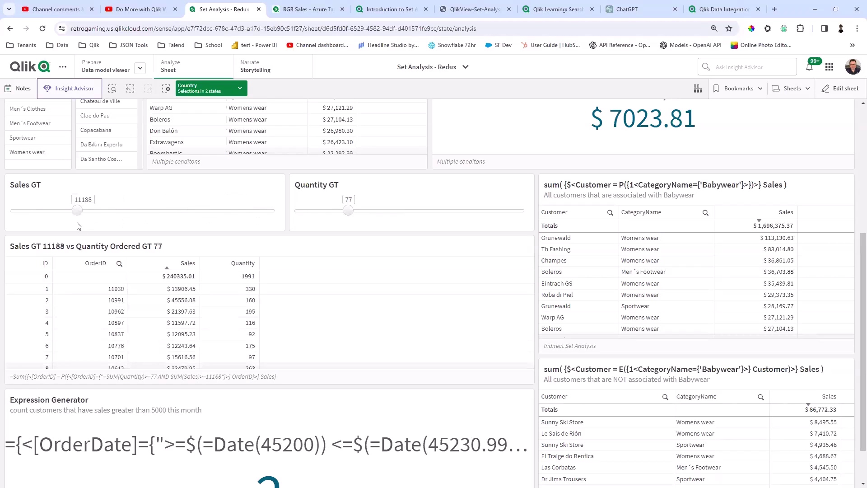
drag(350, 217, 321, 215)
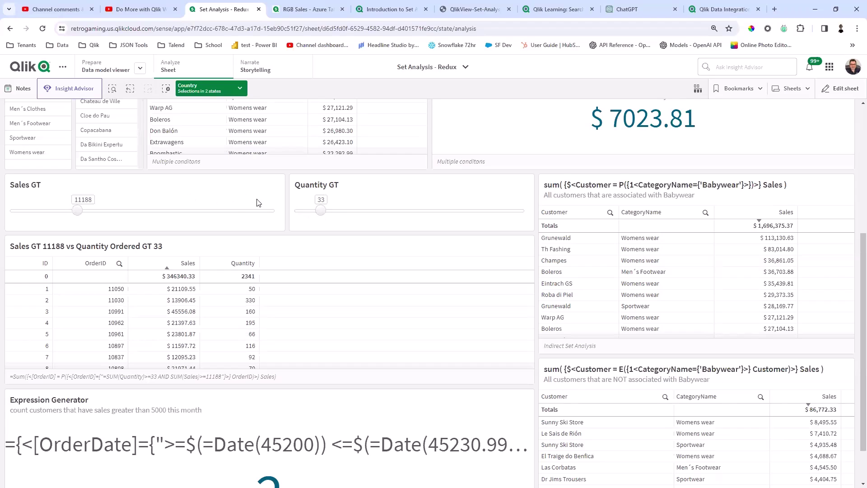
mouse_move(80, 208)
mouse_down()
mouse_move(154, 215)
mouse_move(90, 212)
mouse_up()
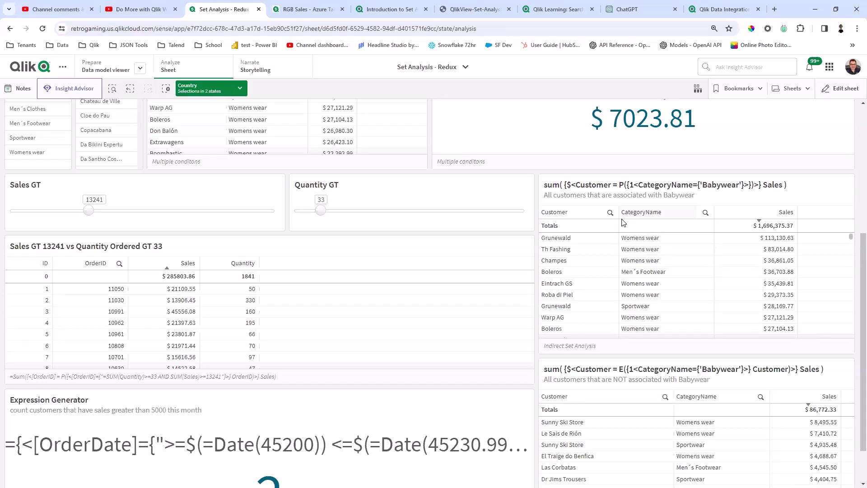
Clear the country selections from both alternate states and filter CategoryName to Babywear
scroll(681, 246, down, 3)
scroll(681, 253, up, 3)
scroll(482, 190, up, 3)
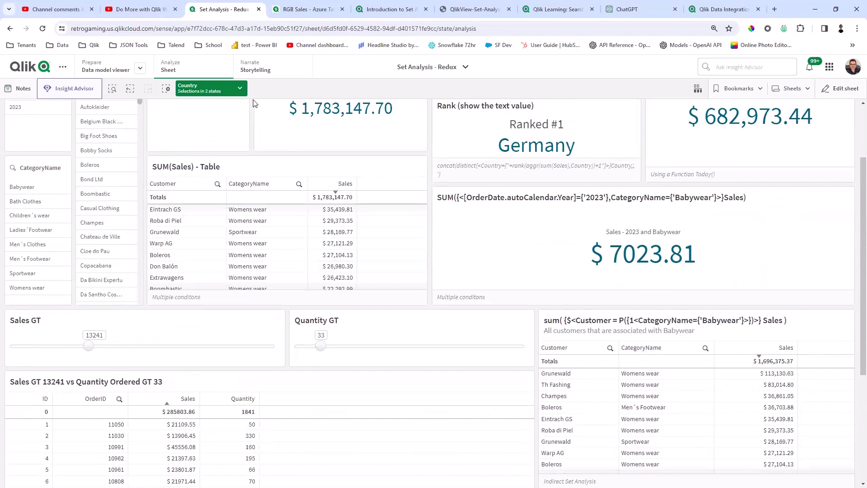
click(169, 86)
scroll(37, 213, up, 1)
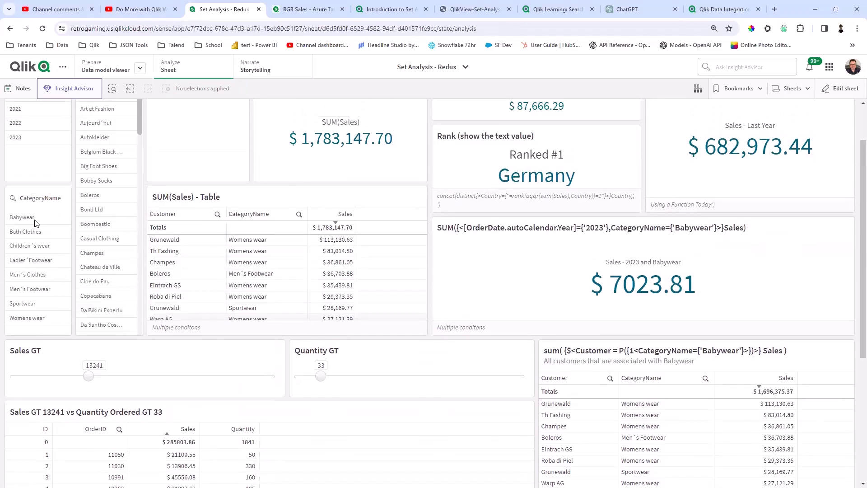
click(36, 217)
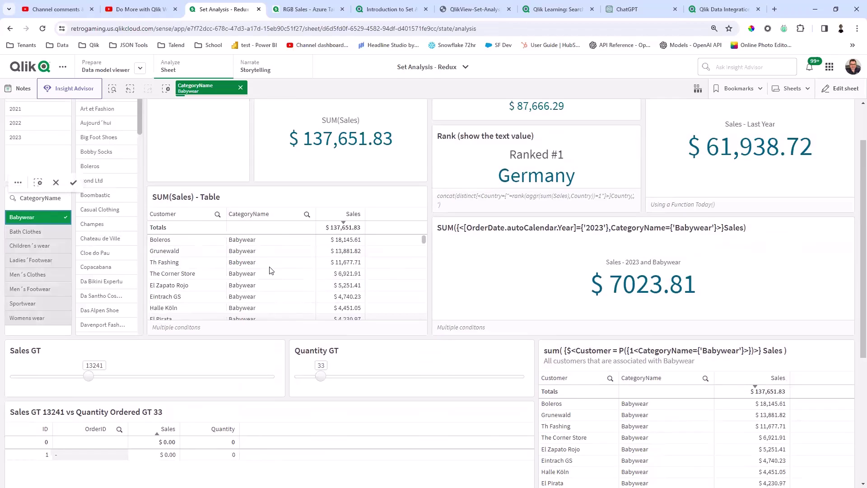
Switch the CategoryName selection to its alternative values, browse the SUM(Sales) table's customers, and clear the category selection
click(25, 183)
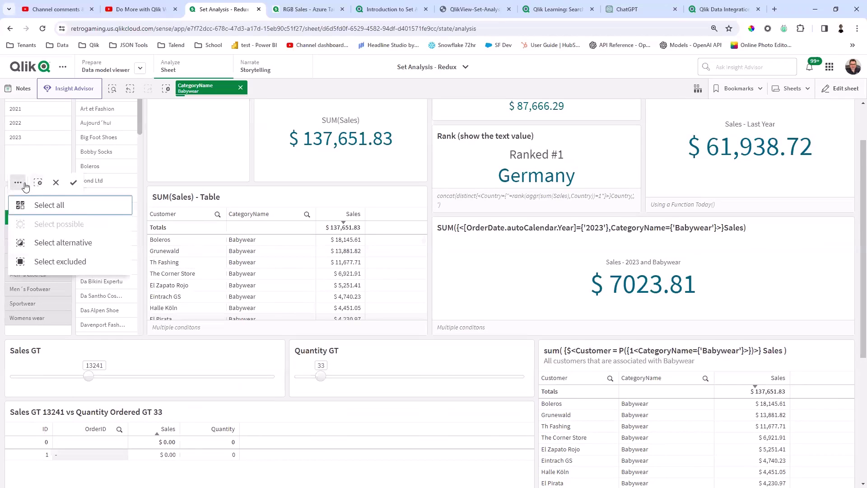
click(64, 246)
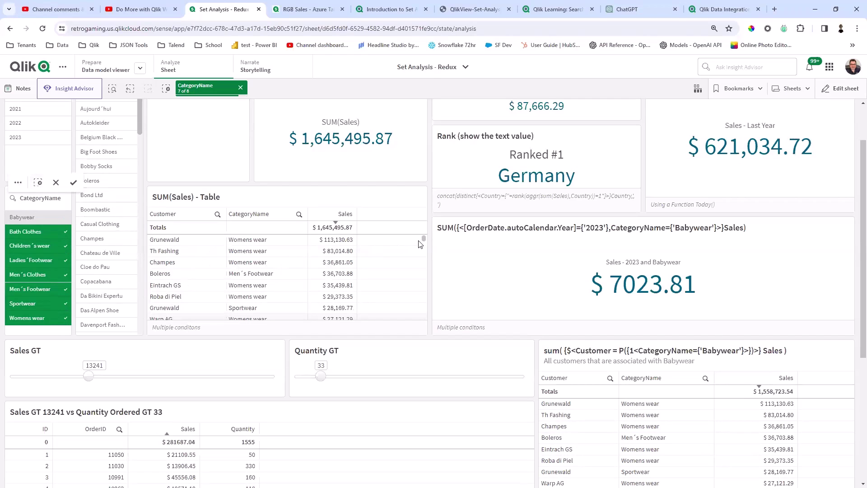
drag(424, 239, 424, 309)
scroll(423, 308, down, 5)
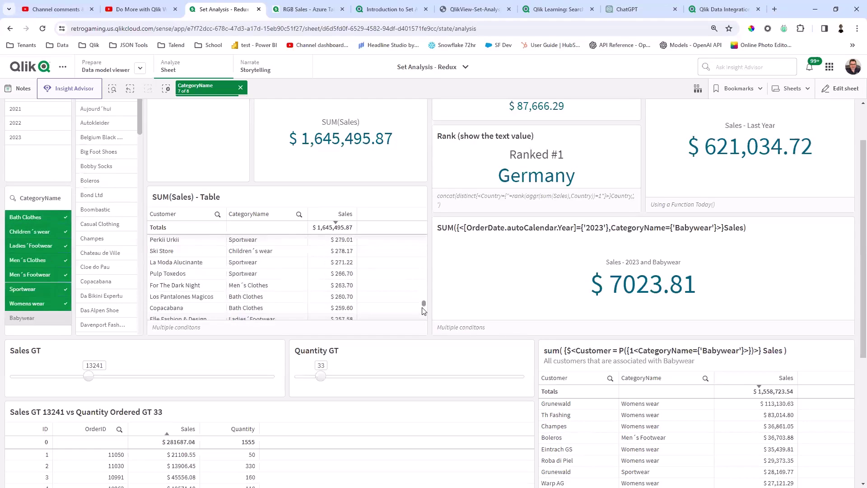
scroll(422, 304, up, 10)
scroll(33, 235, up, 1)
scroll(55, 280, down, 1)
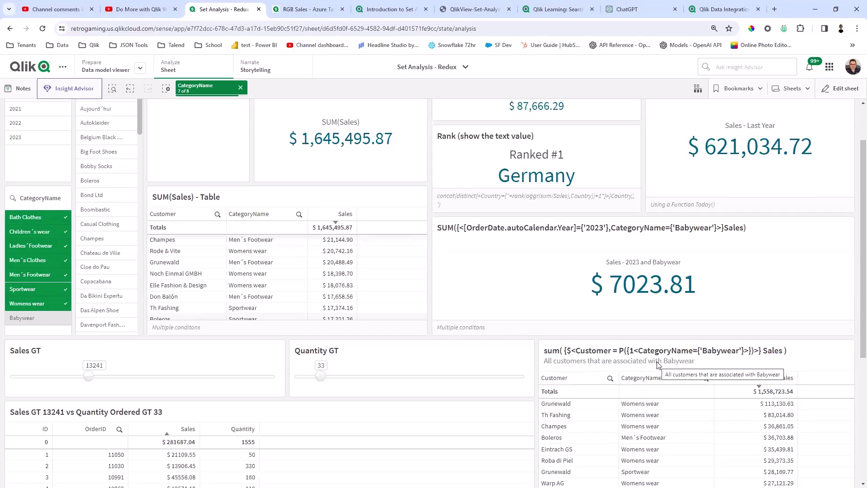
click(240, 88)
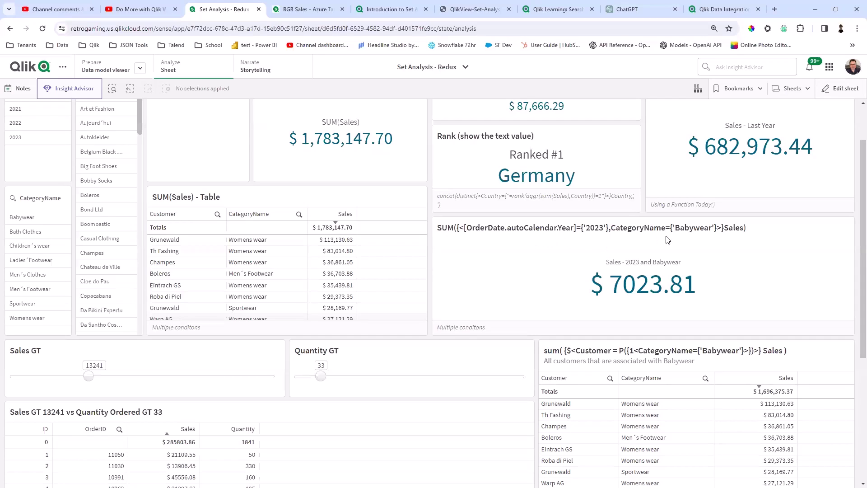
Put the sheet into edit mode, review the Rank KPI's concat expression with its rank-based country set, and apply it unchanged
scroll(602, 247, up, 1)
scroll(602, 246, up, 2)
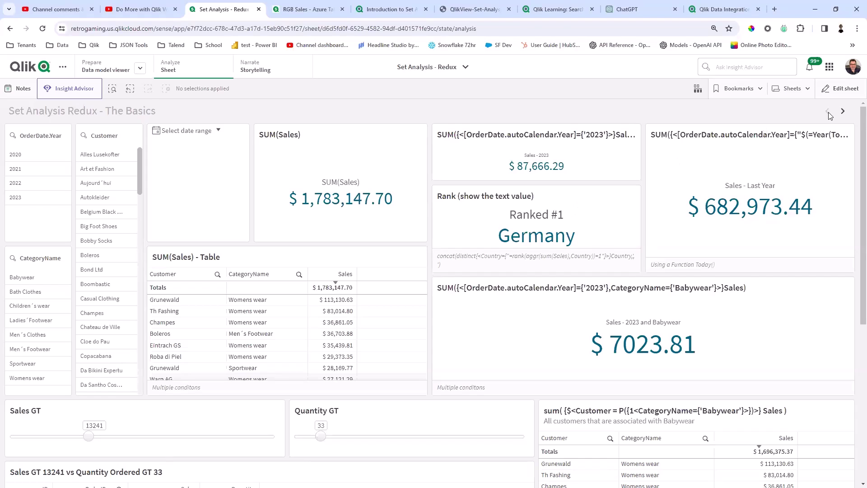
click(843, 88)
click(568, 219)
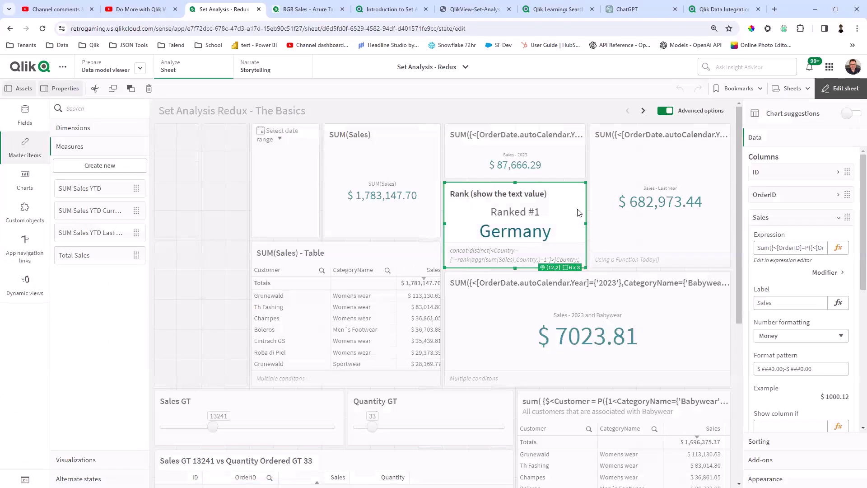
click(804, 182)
click(846, 212)
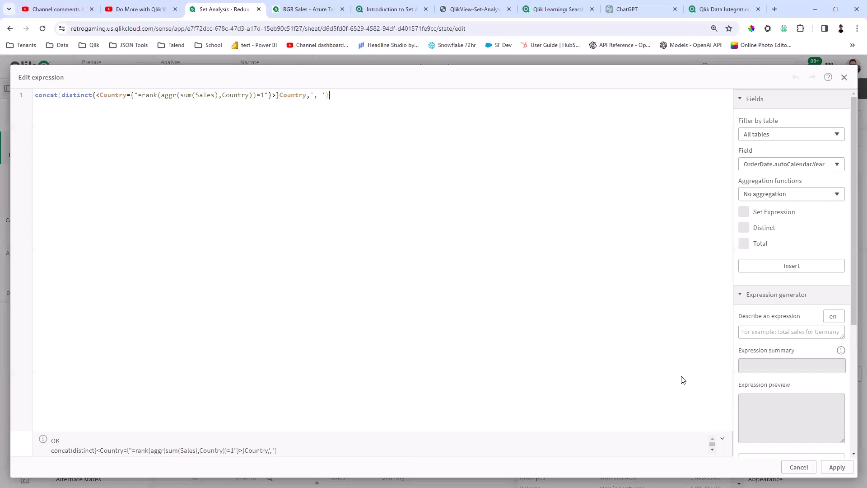
click(836, 467)
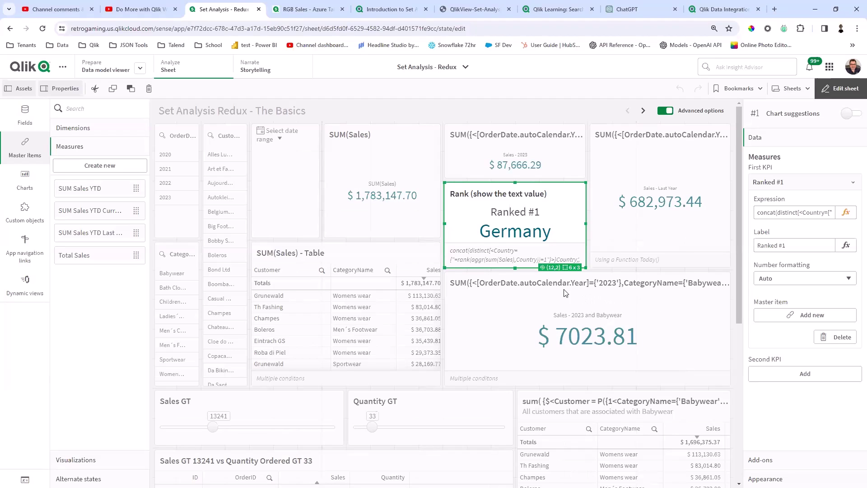
Open the Sales expression of the table for customers not associated with Babywear to examine its E() element function
scroll(497, 303, down, 1)
scroll(497, 303, down, 6)
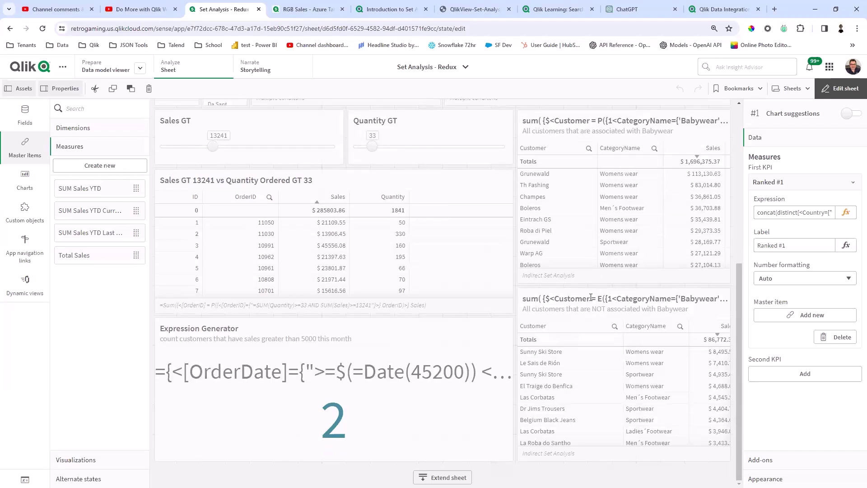
click(642, 311)
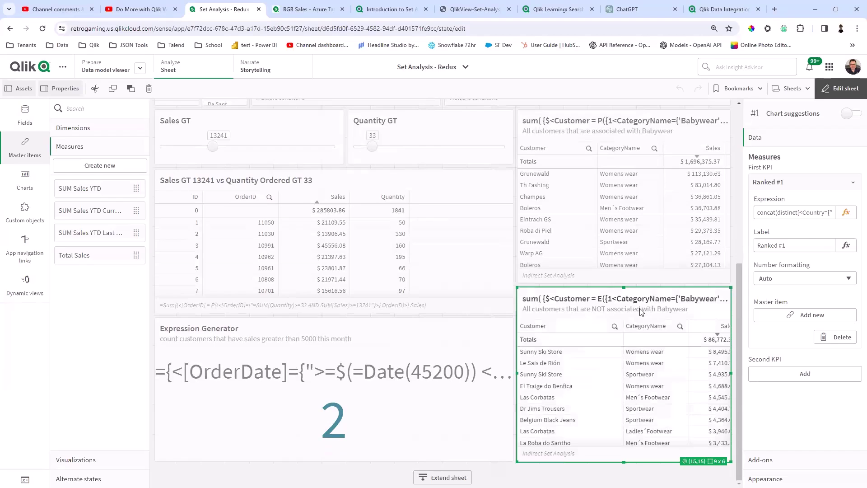
click(840, 219)
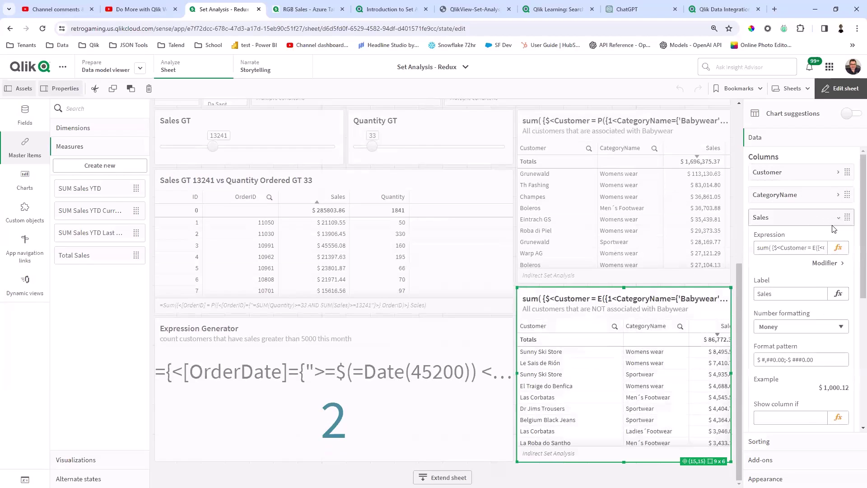
click(838, 248)
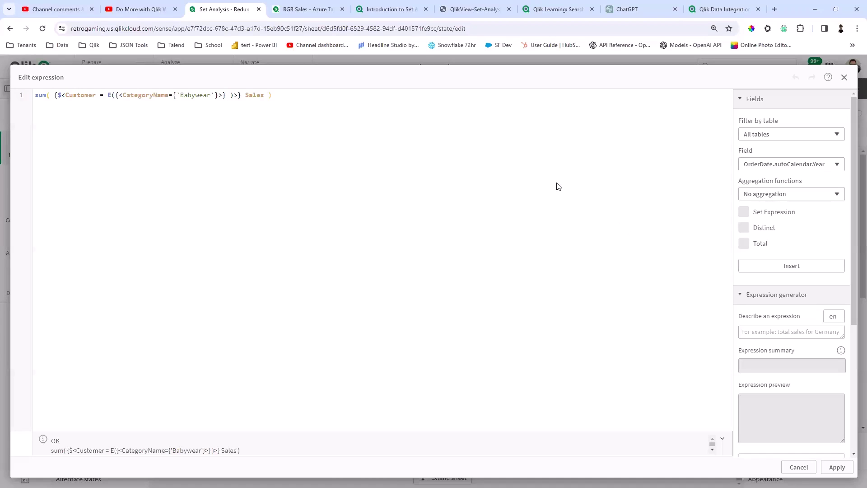
Switch to the Set Analysis Cheat Sheet PDF and review its expression anatomy, operators, set identifiers and P() and E() element functions
click(483, 9)
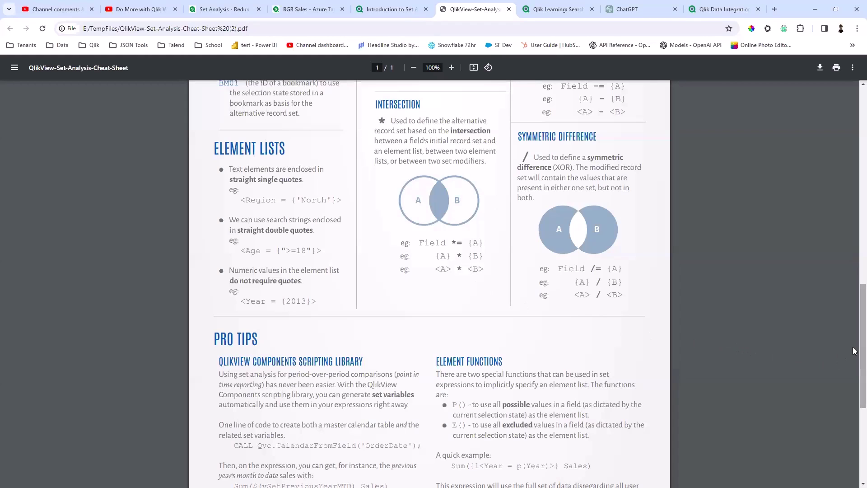
drag(854, 351, 849, 138)
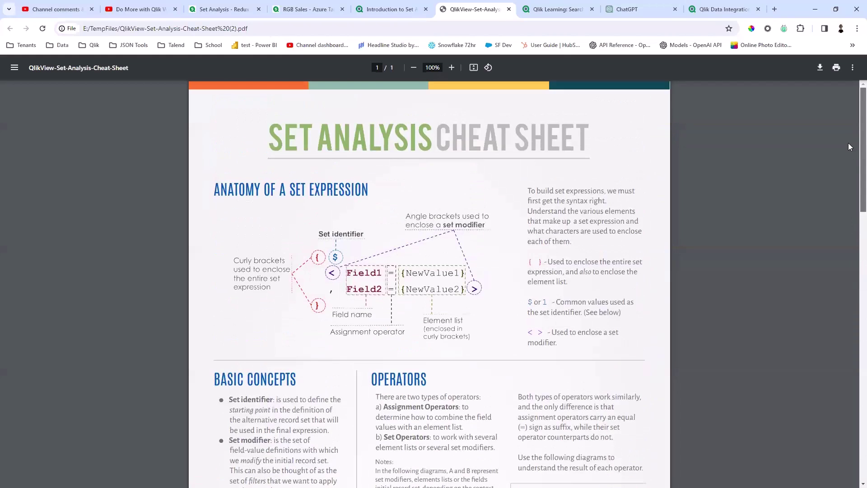
scroll(847, 170, down, 3)
scroll(848, 202, down, 1)
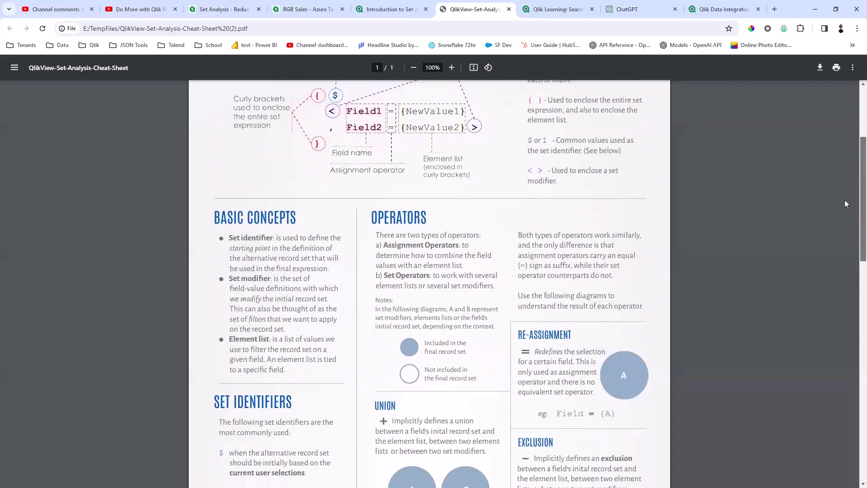
scroll(845, 205, down, 10)
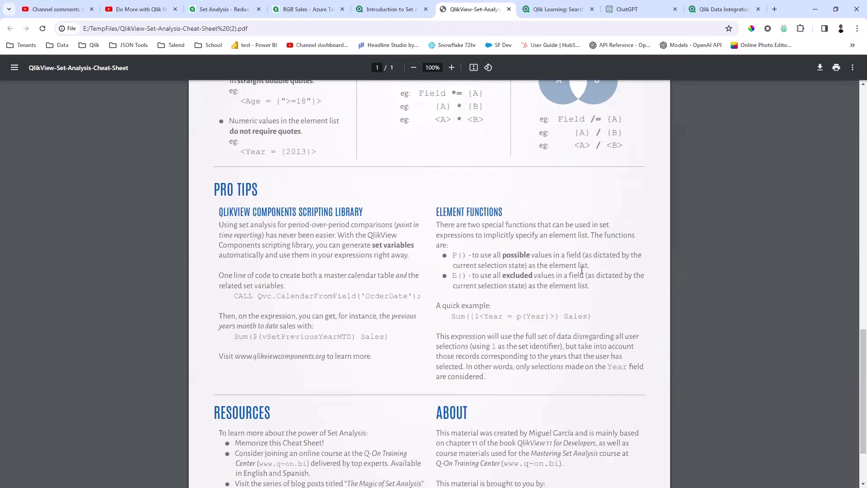
scroll(537, 278, down, 4)
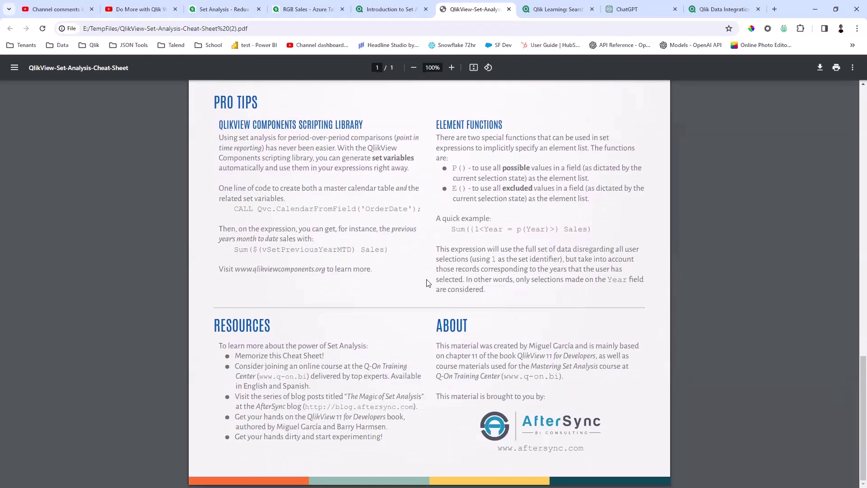
scroll(404, 278, up, 10)
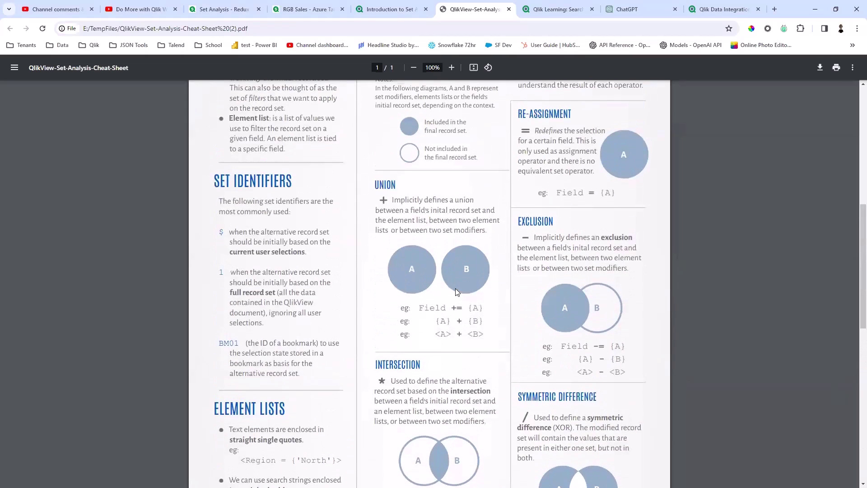
scroll(455, 292, up, 1)
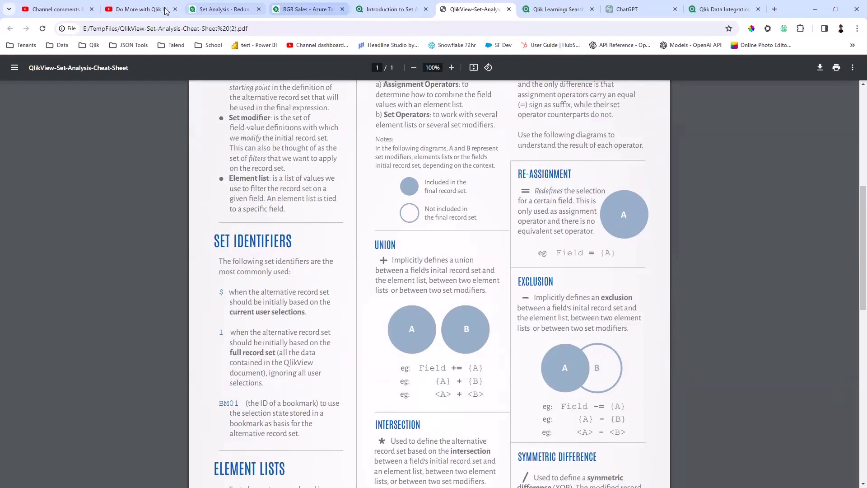
Return to the Set Analysis - Redux app and apply the open E() expression unchanged to get back to the sheet's overview
click(135, 9)
click(206, 10)
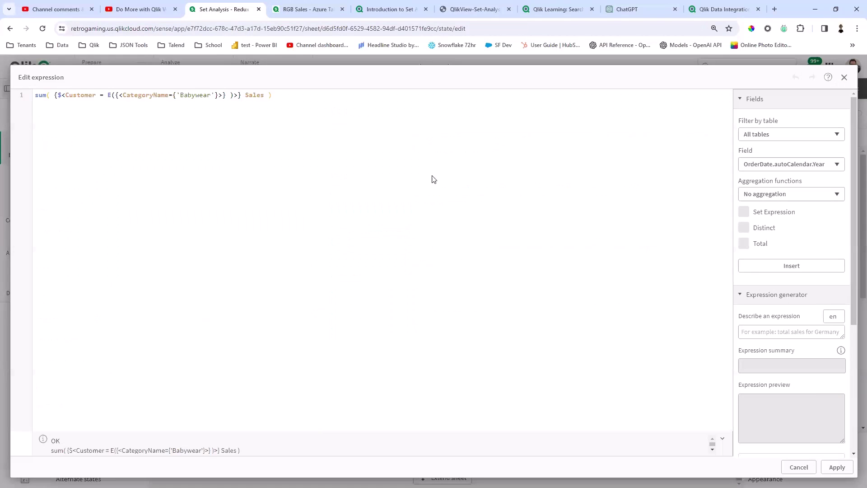
click(829, 467)
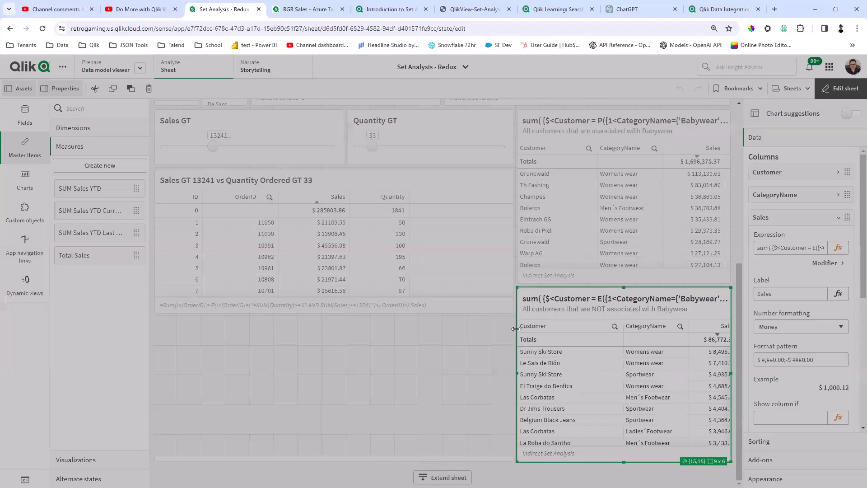
scroll(298, 344, up, 6)
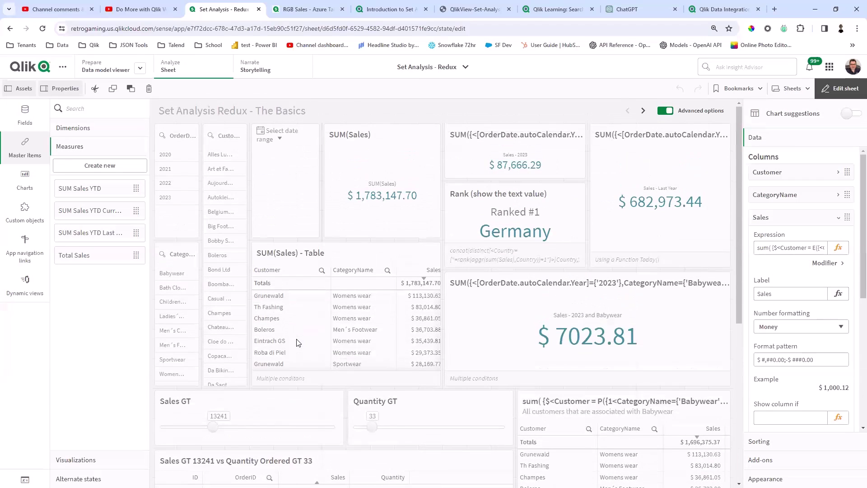
View the Qlik Community article Introduction to Set Analysis (video) - Part 1 and follow its link to the Part 2 article
click(397, 8)
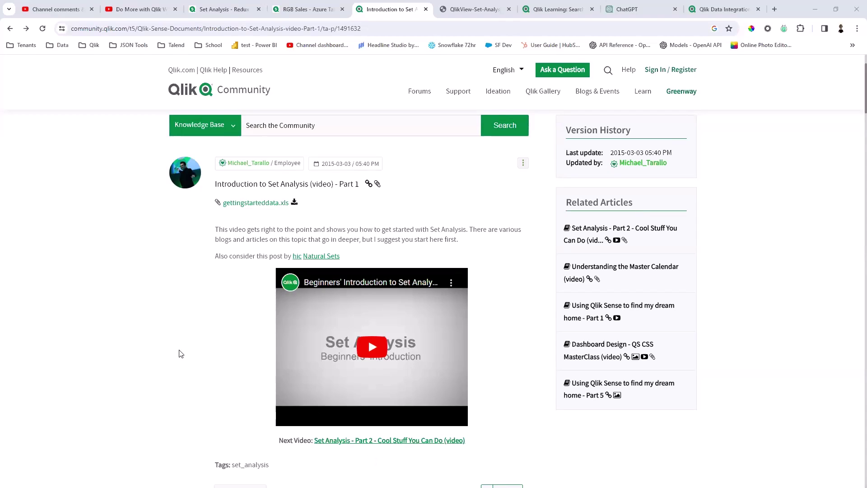
scroll(180, 354, down, 1)
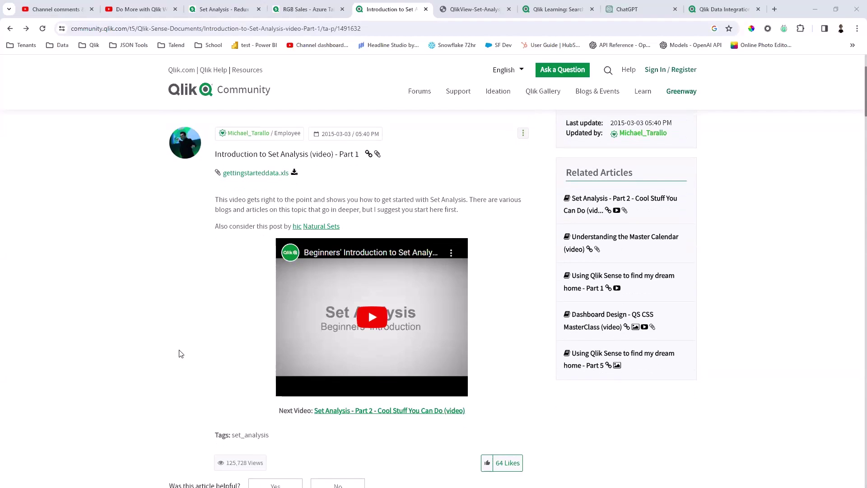
click(396, 412)
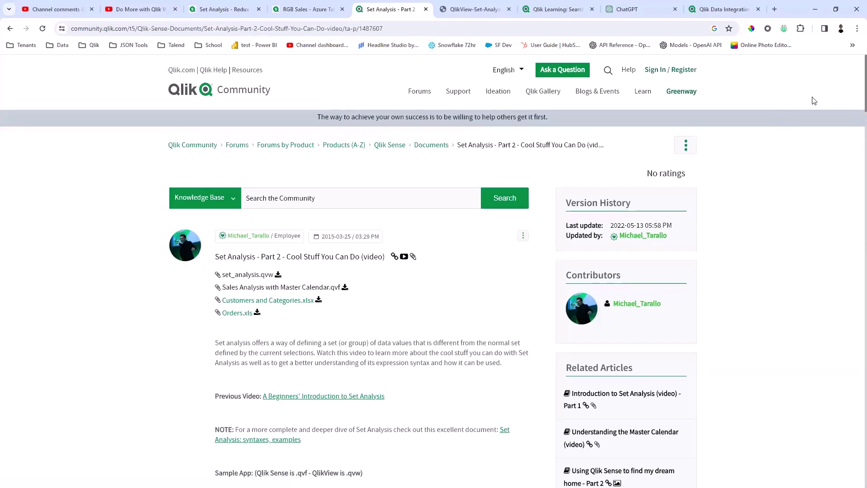
drag(857, 82, 805, 94)
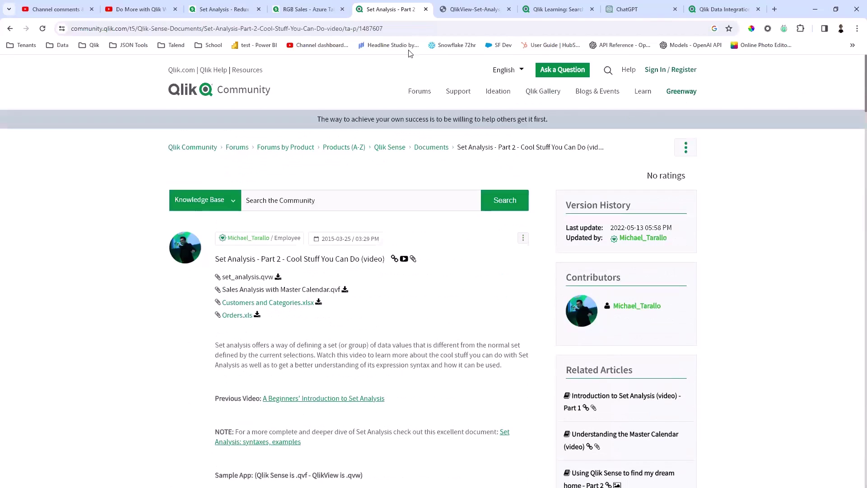
Go to google.com and search for "qlik set analysis introduction beginner"
click(404, 29)
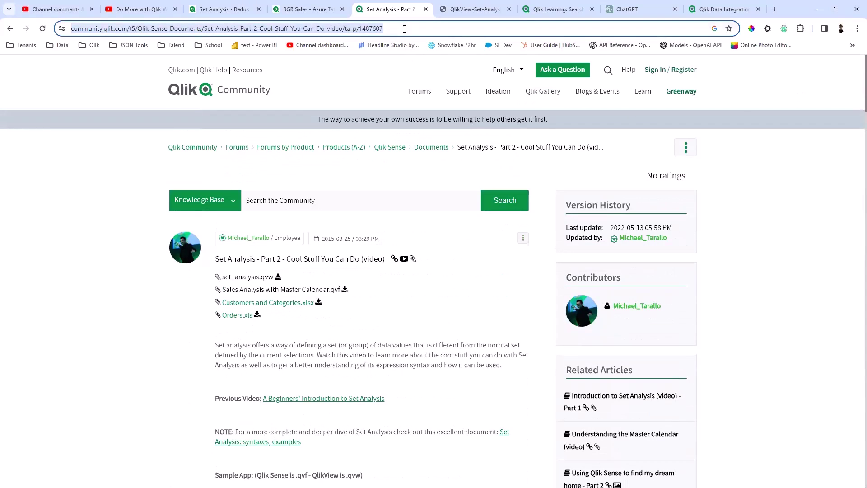
text(google.com)
key(Return)
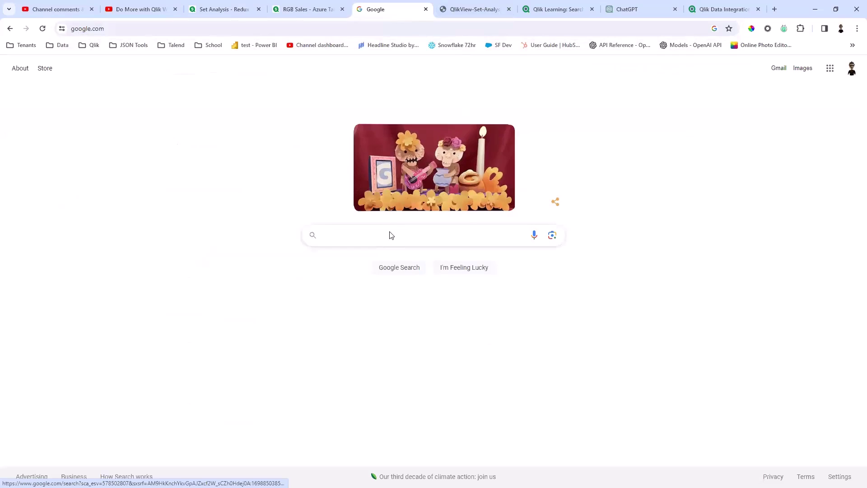
text(qlik set analysis )
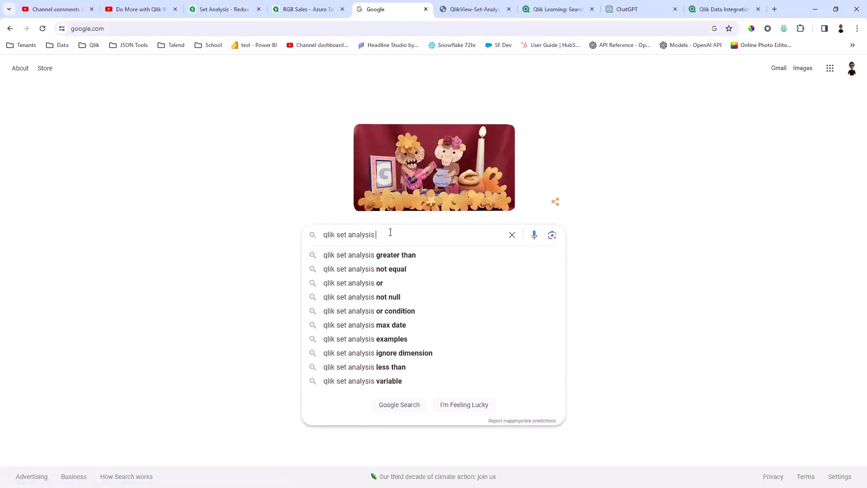
text(introduction beginner)
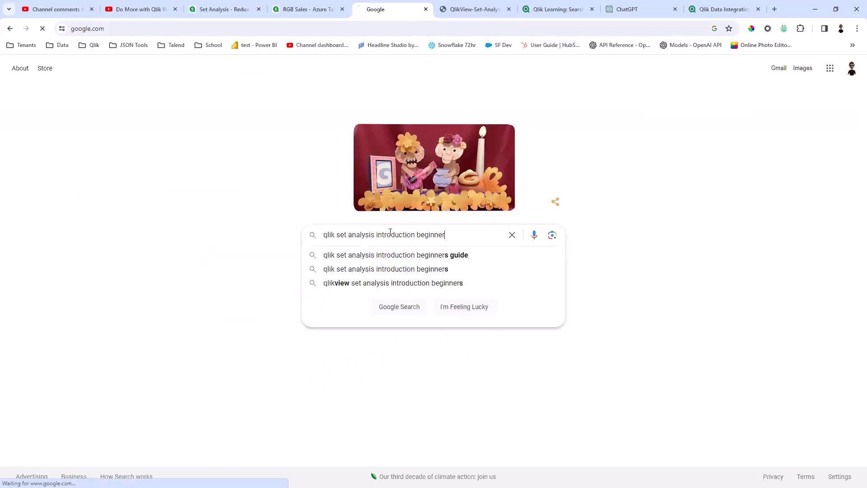
key(Return)
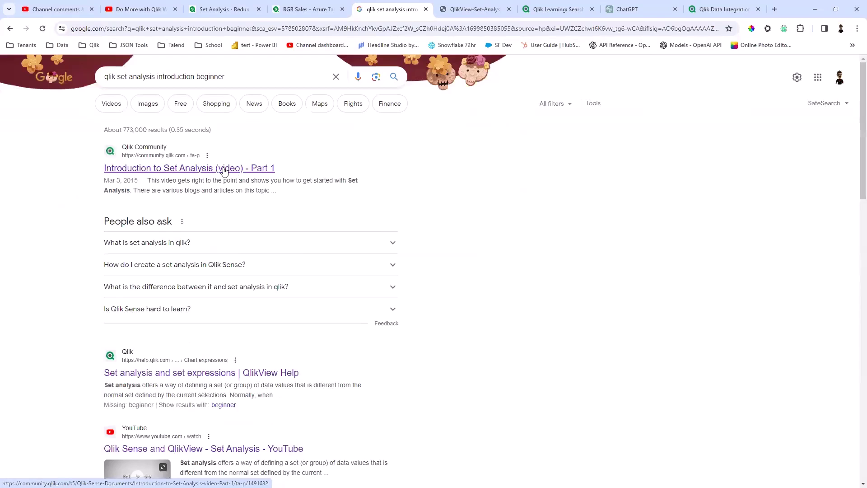